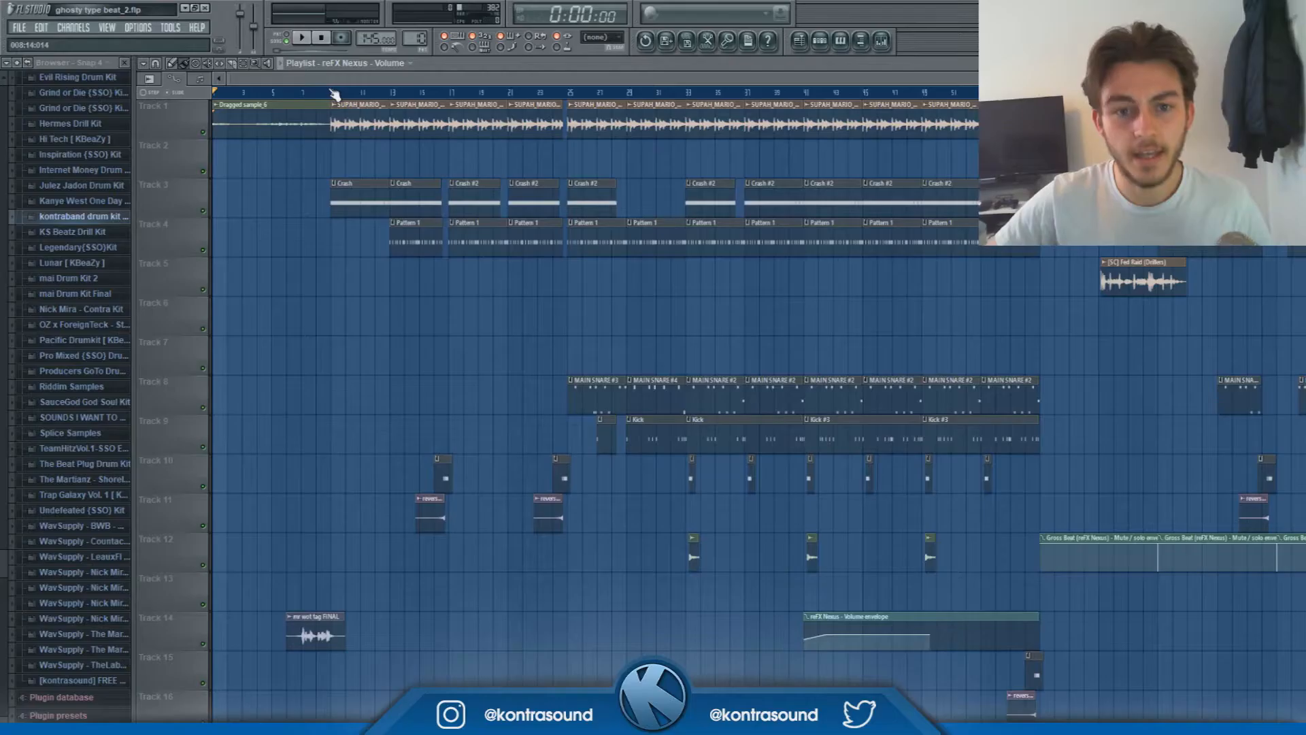
Play the arrangement from bar 13 and follow it along the playlist timeline
click(331, 94)
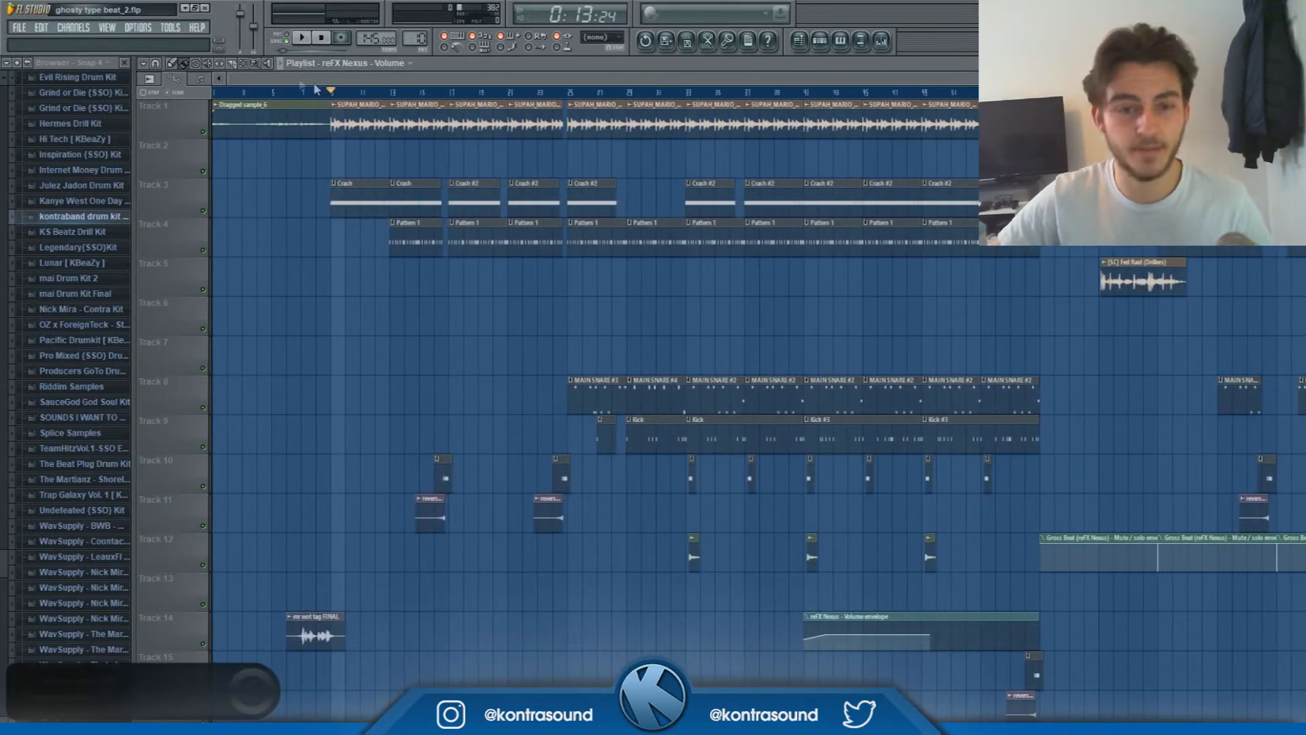
click(216, 93)
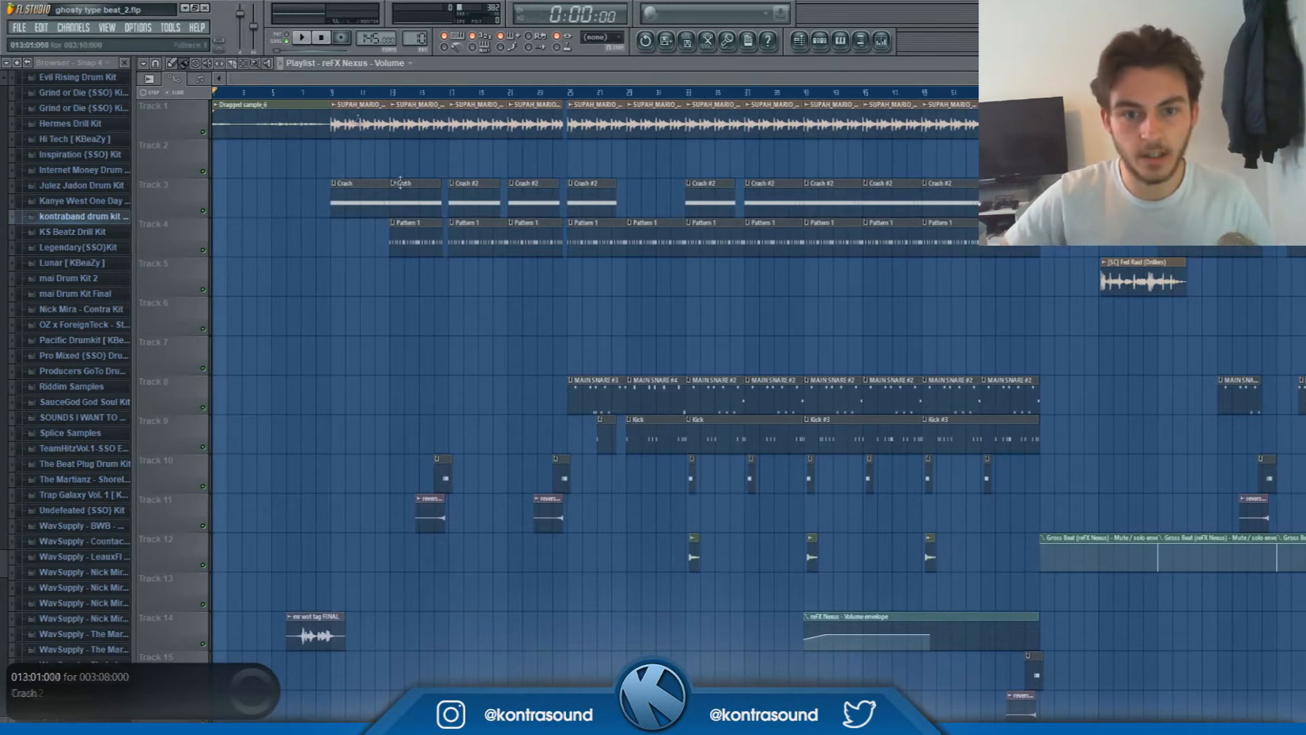
click(332, 95)
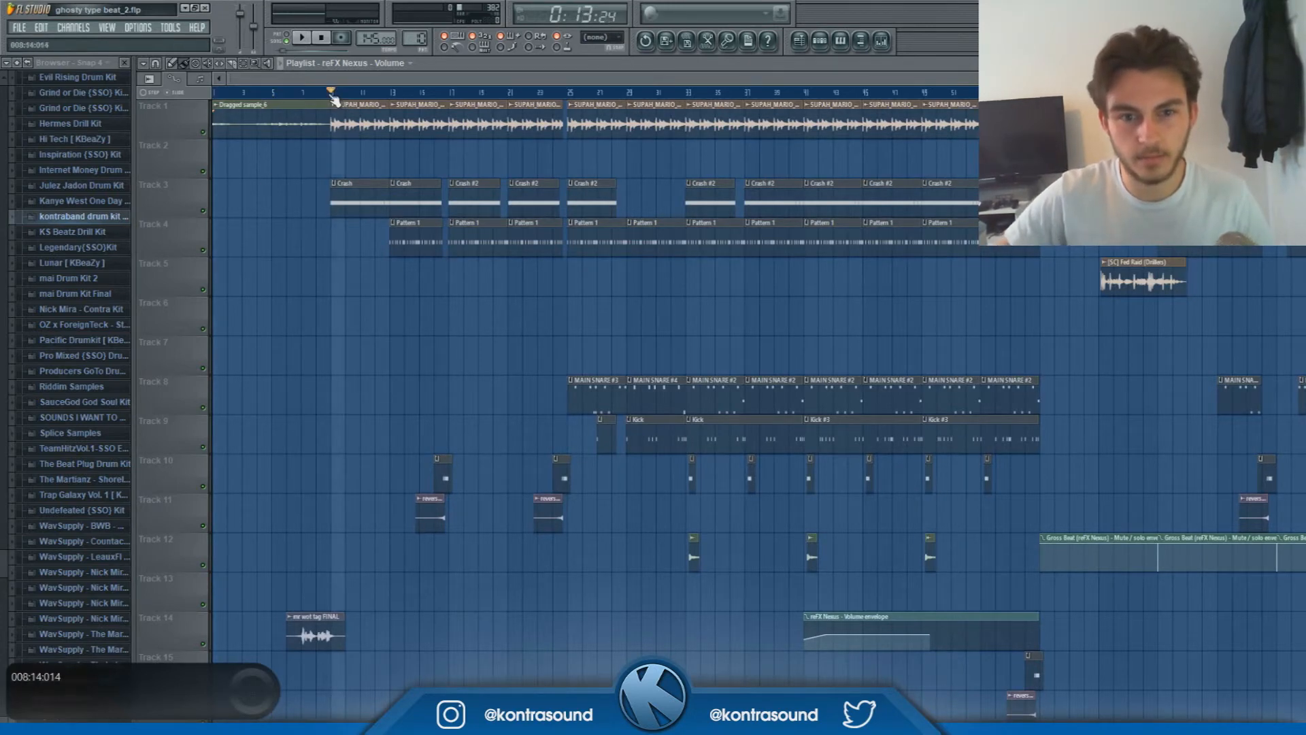
click(393, 96)
key(space)
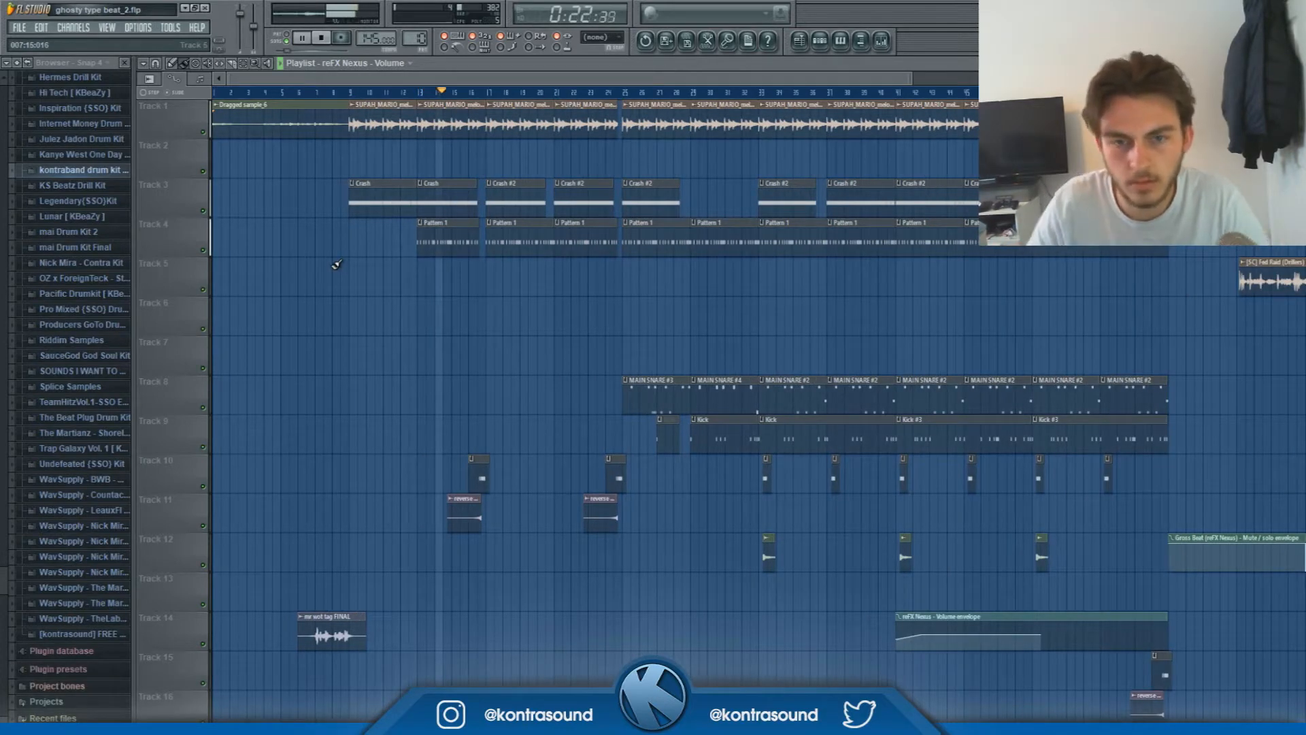
drag(713, 81, 733, 85)
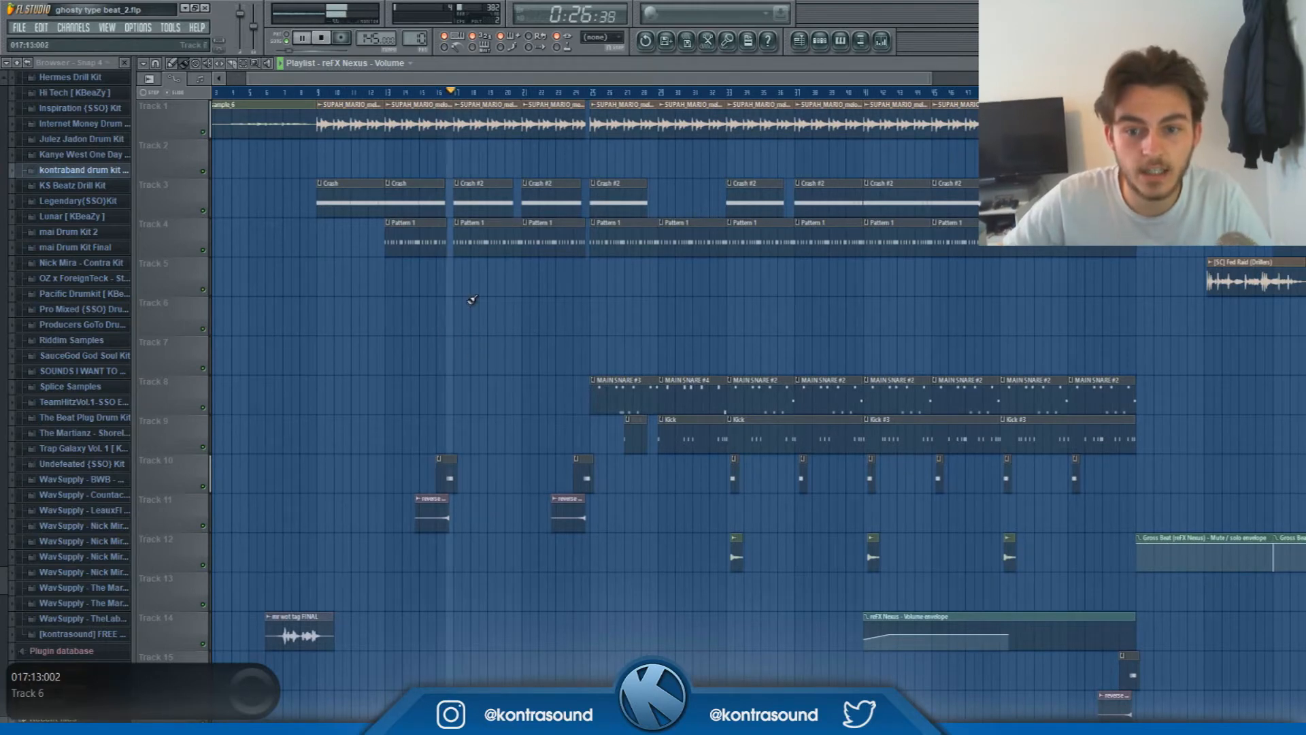
drag(598, 80, 621, 78)
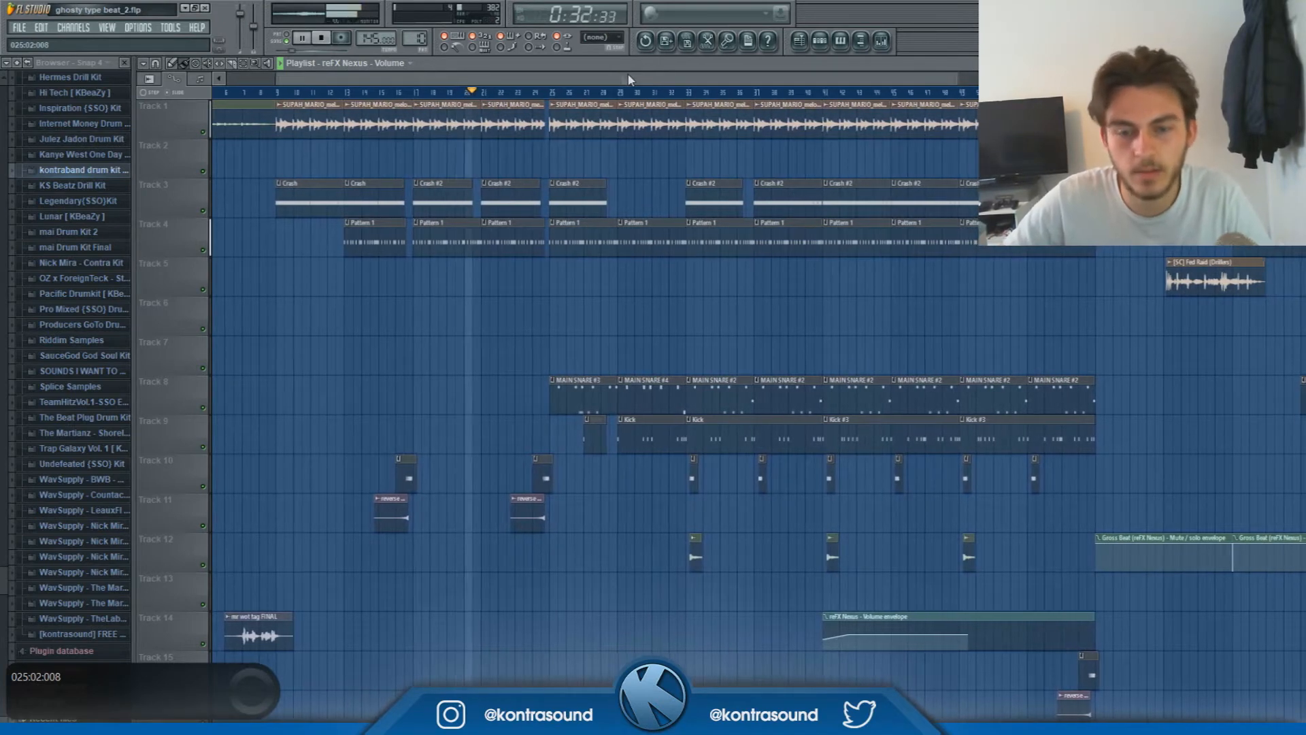
drag(621, 75, 634, 75)
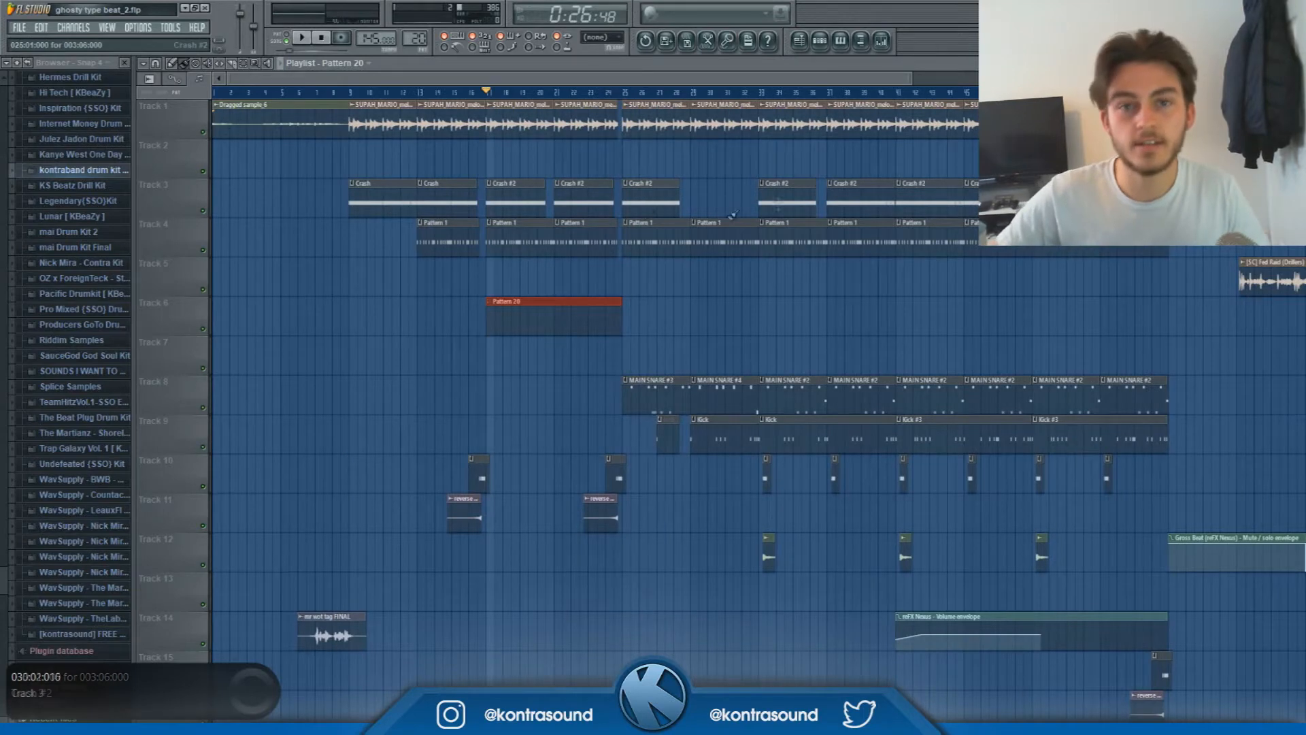
Preview the 808 samples in the kontraband drum kit and load kontraband 808 (3) as a new channel
click(819, 40)
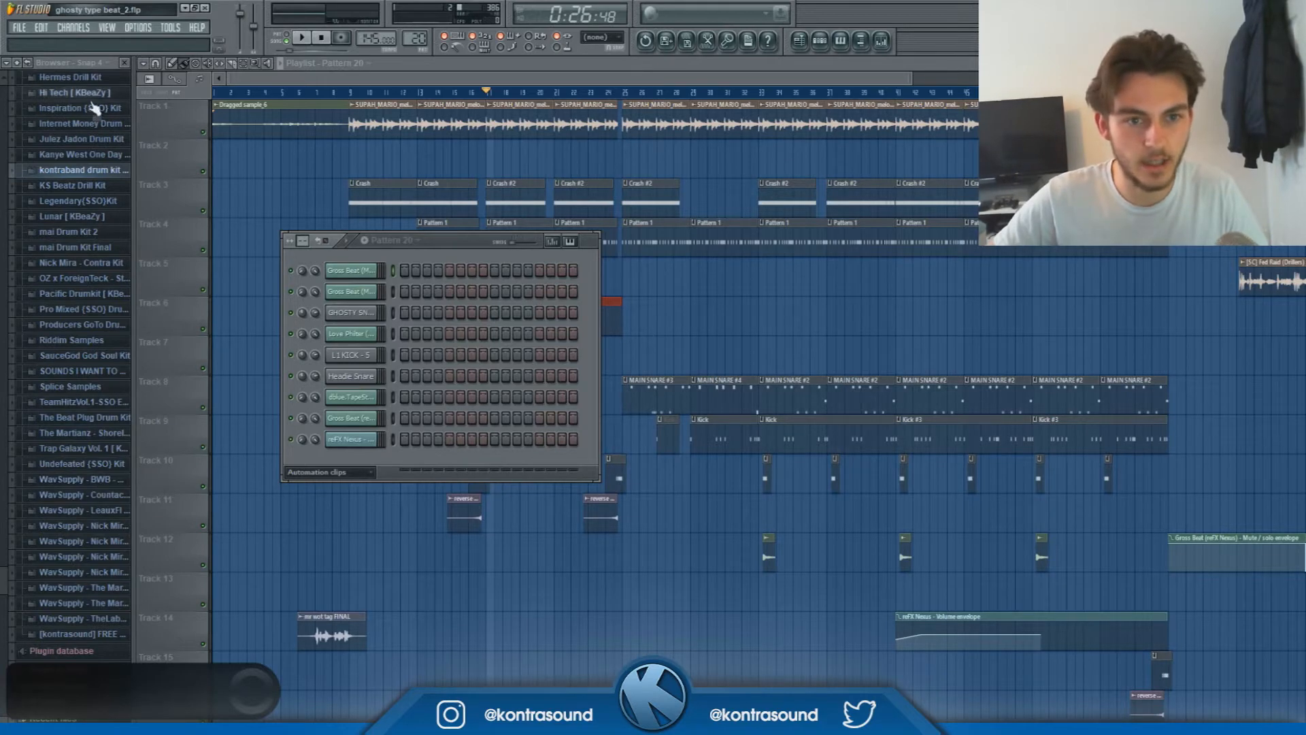
click(97, 171)
click(97, 171)
click(86, 170)
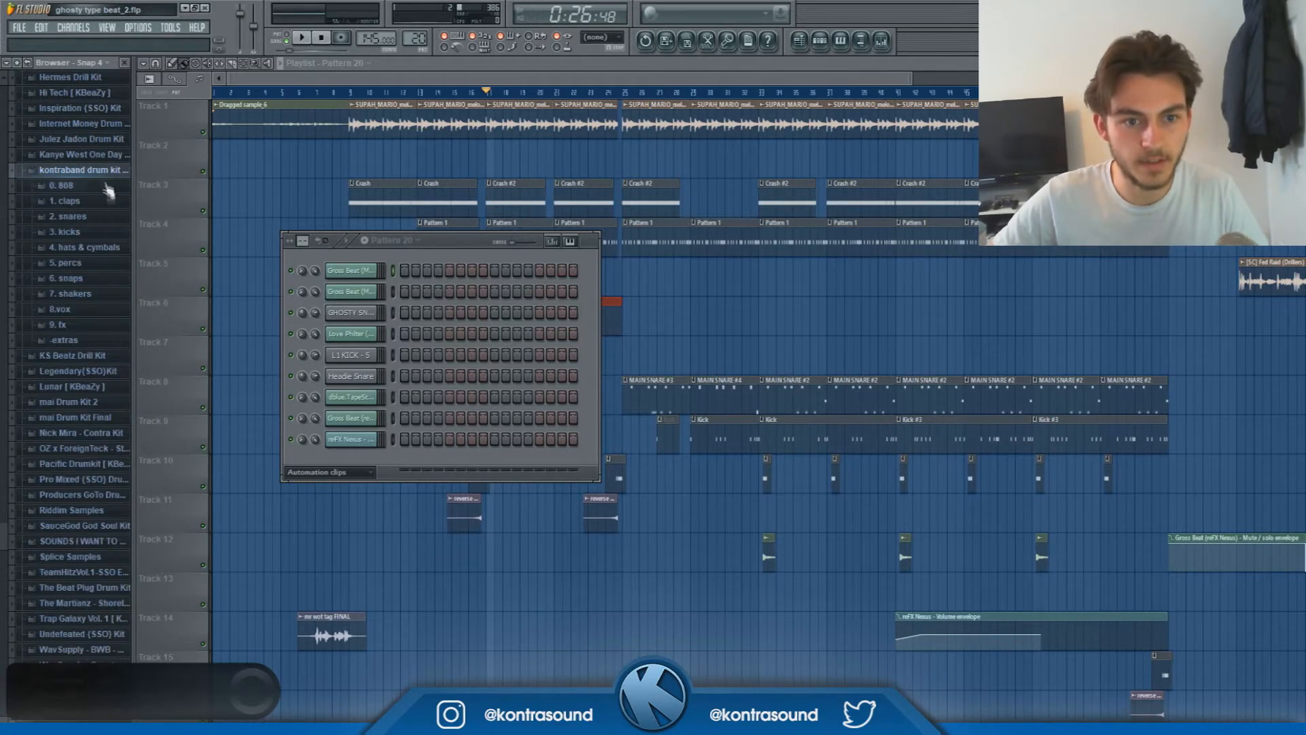
click(62, 185)
click(107, 213)
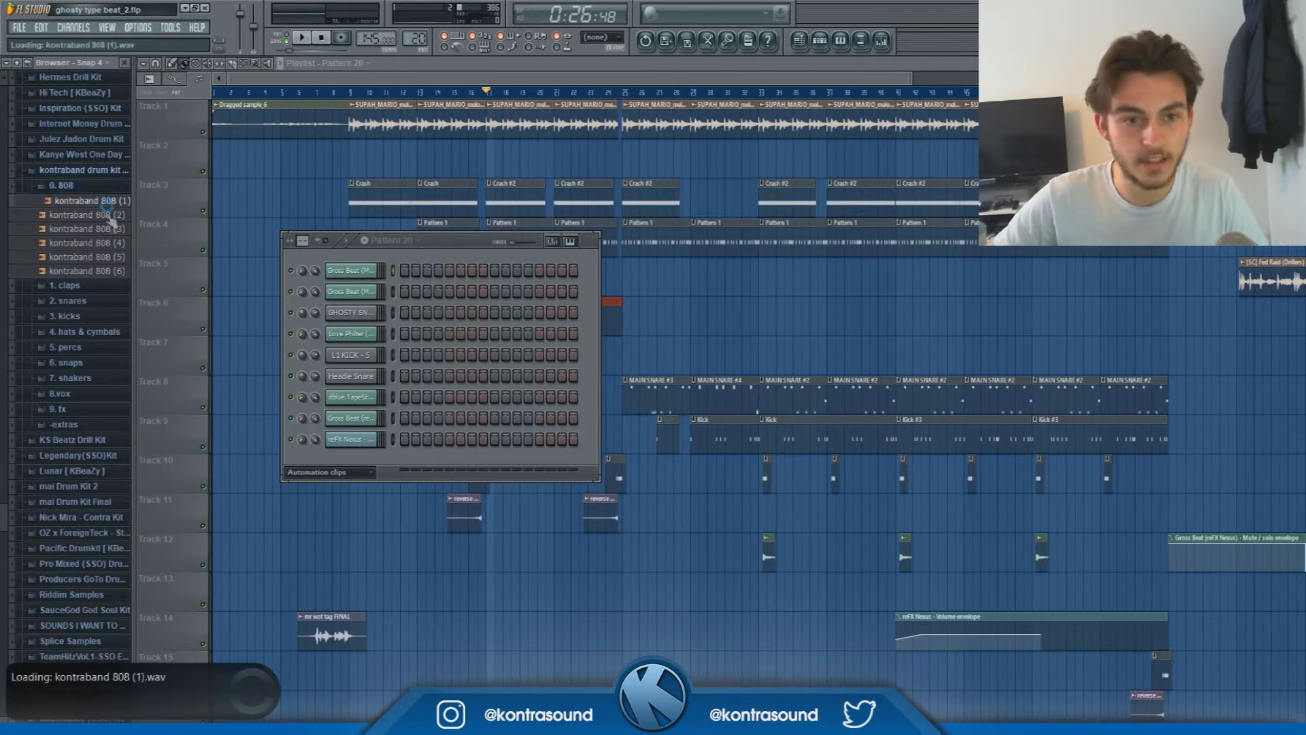
click(112, 228)
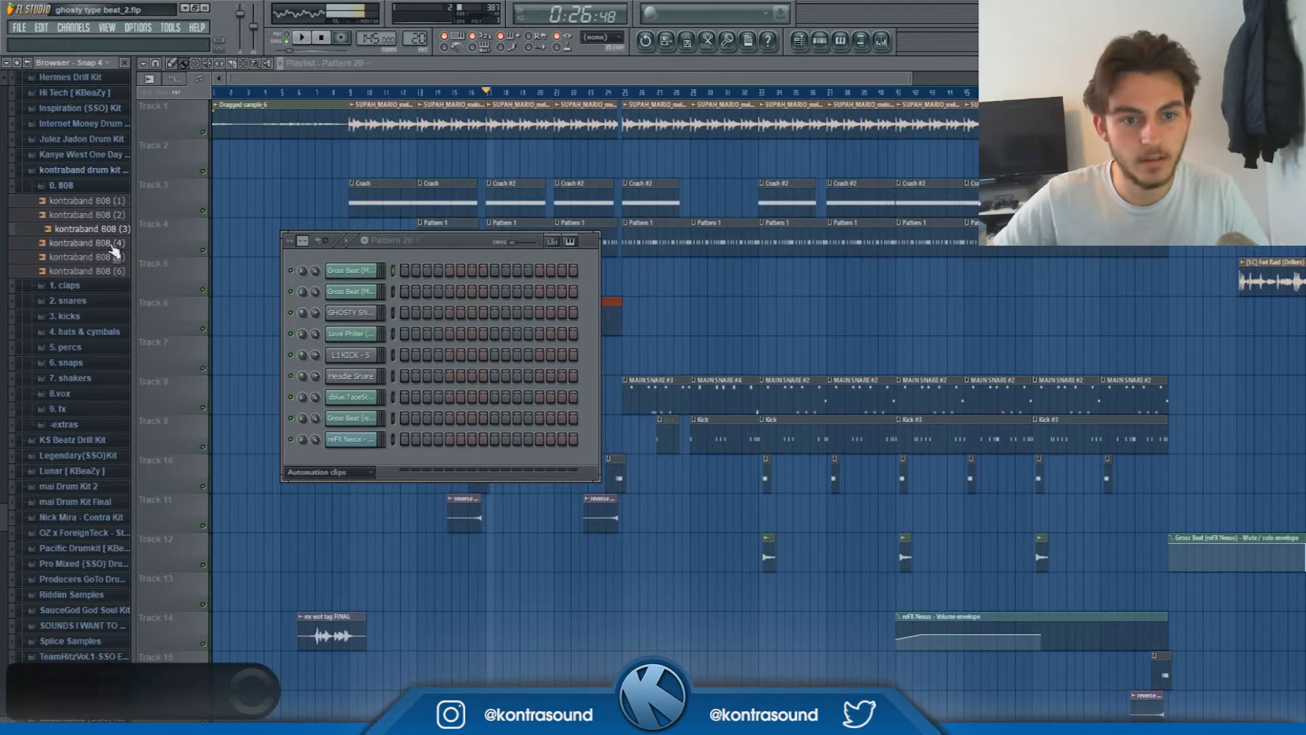
drag(105, 234, 357, 462)
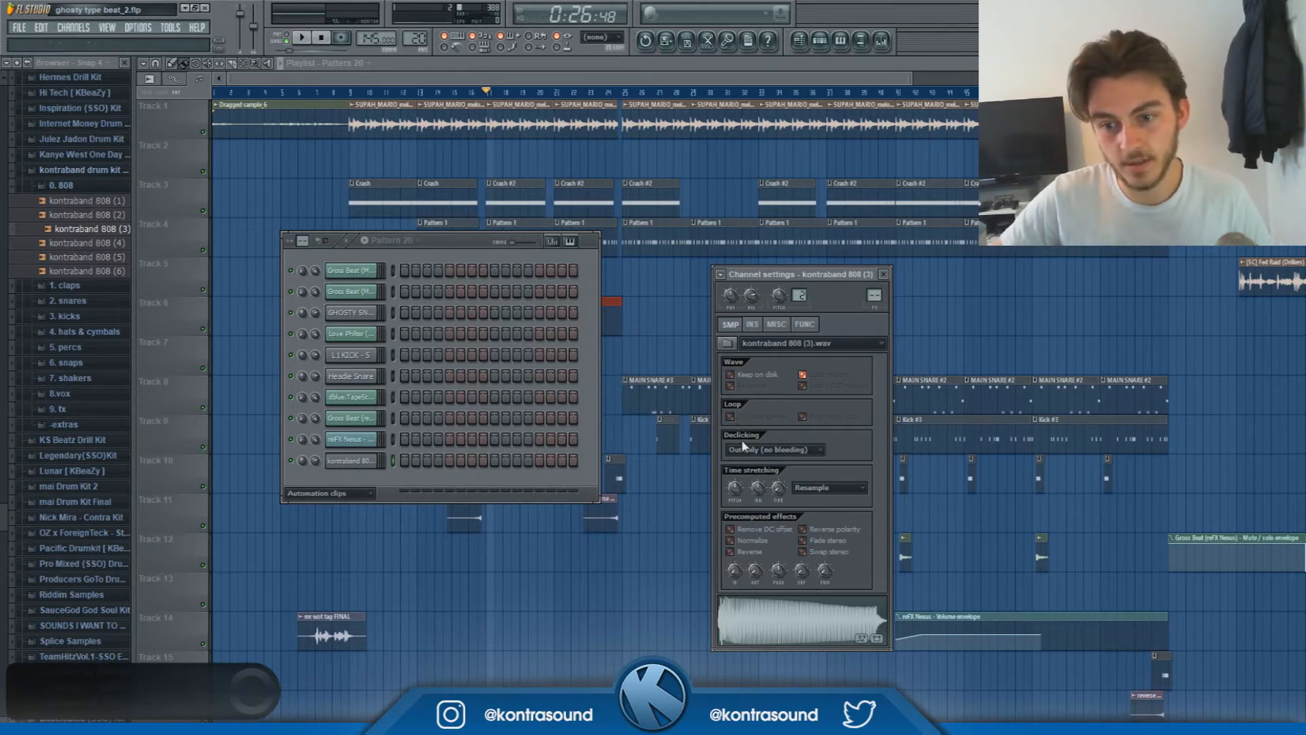
Enable the kontraband 808 (3) channel's volume envelope, shape it with an immediate attack and a hold, and audition the sound
click(779, 325)
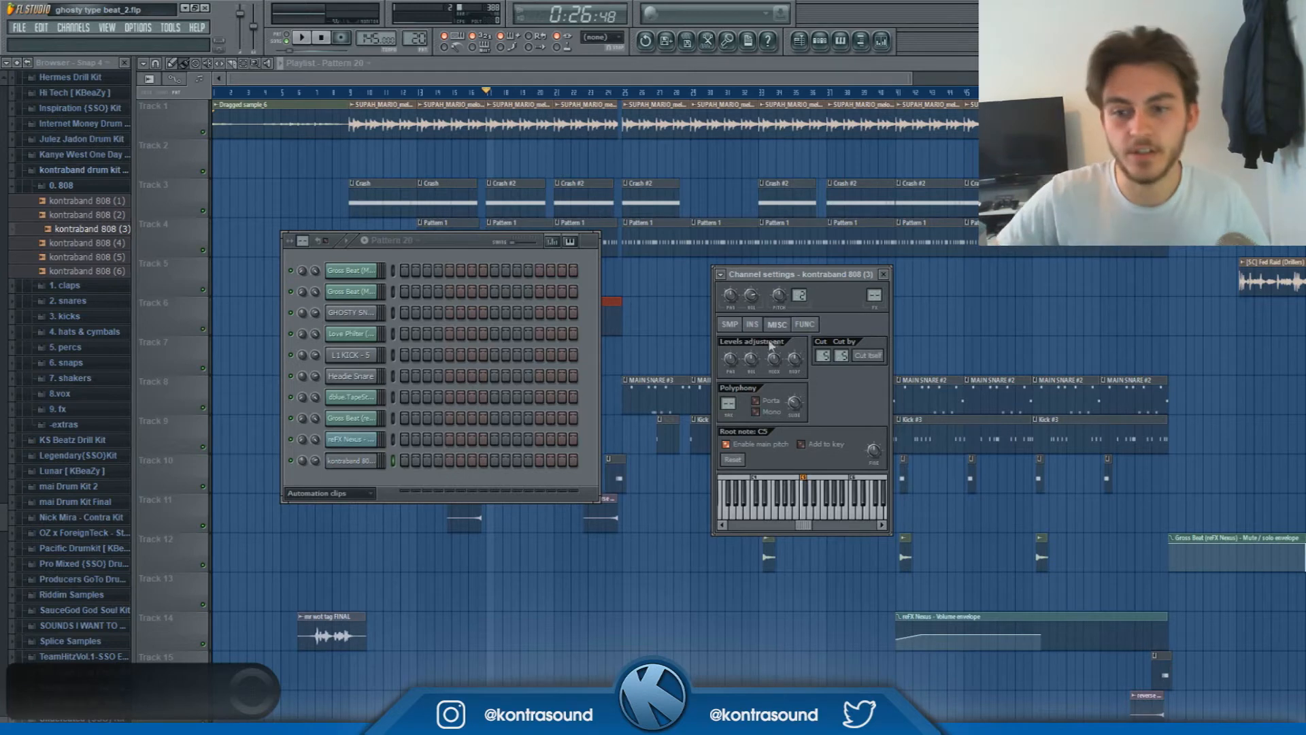
click(752, 325)
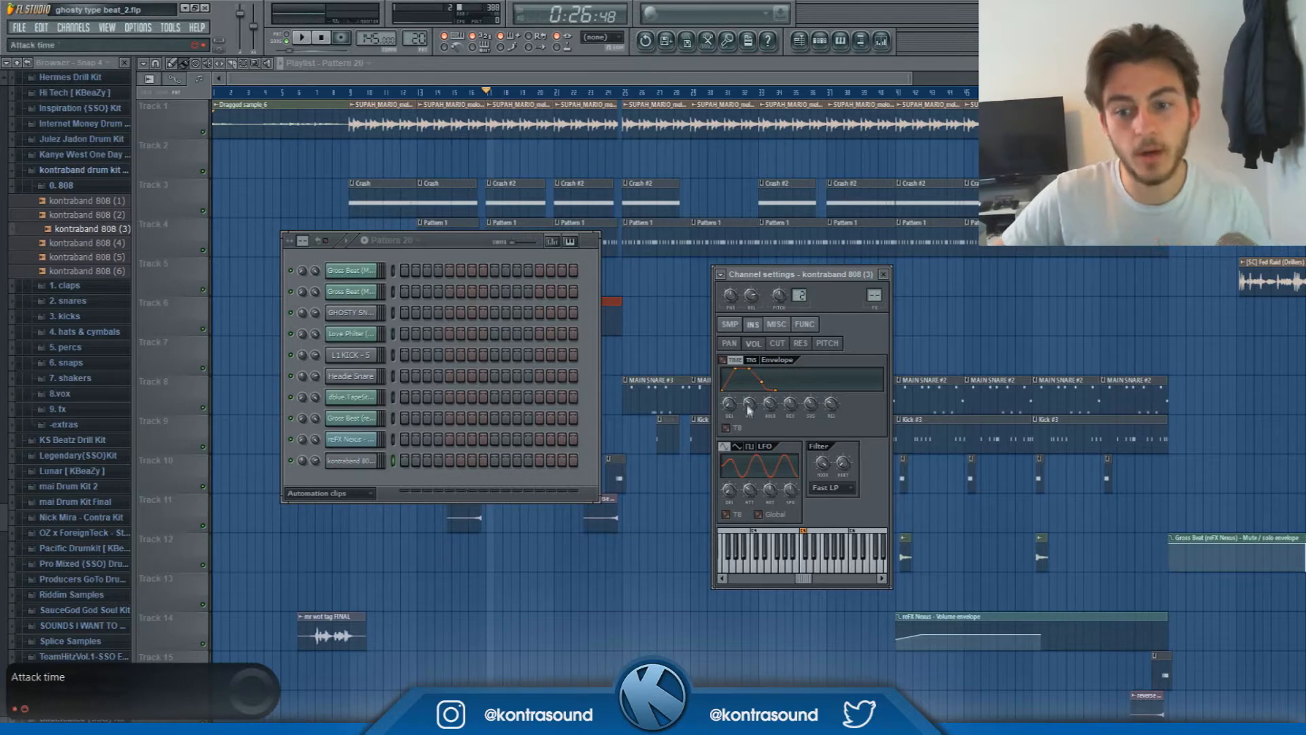
drag(770, 405, 789, 432)
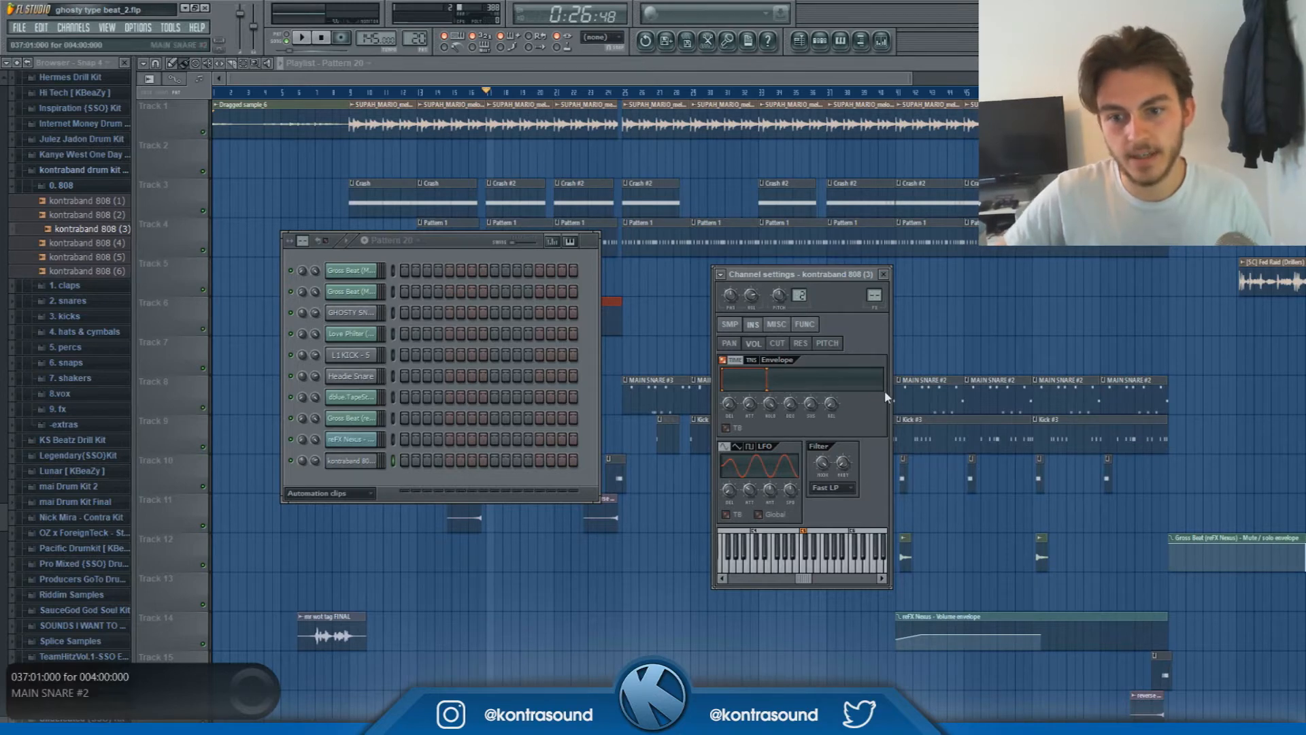
click(808, 569)
click(808, 568)
click(808, 569)
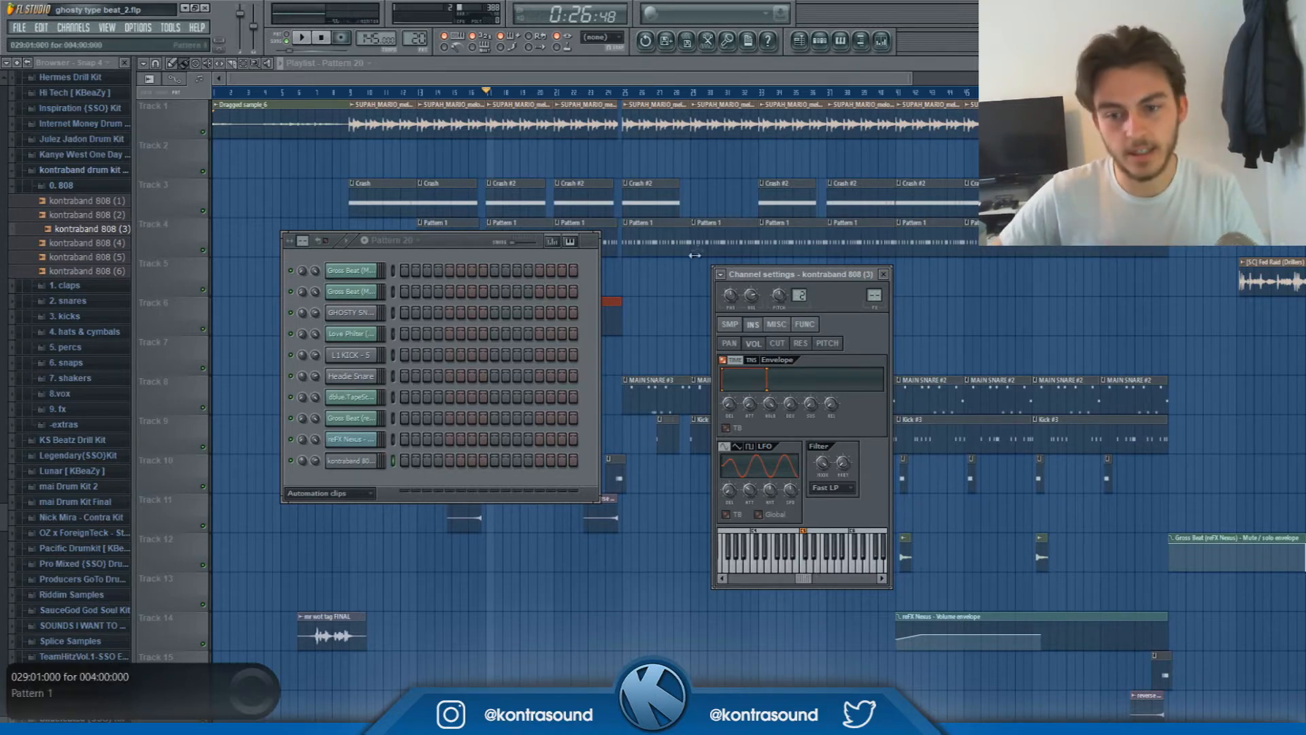
Detect the kontraband 808 (3) sample's pitch regions in Edison and set the channel's root note to D#5
click(730, 324)
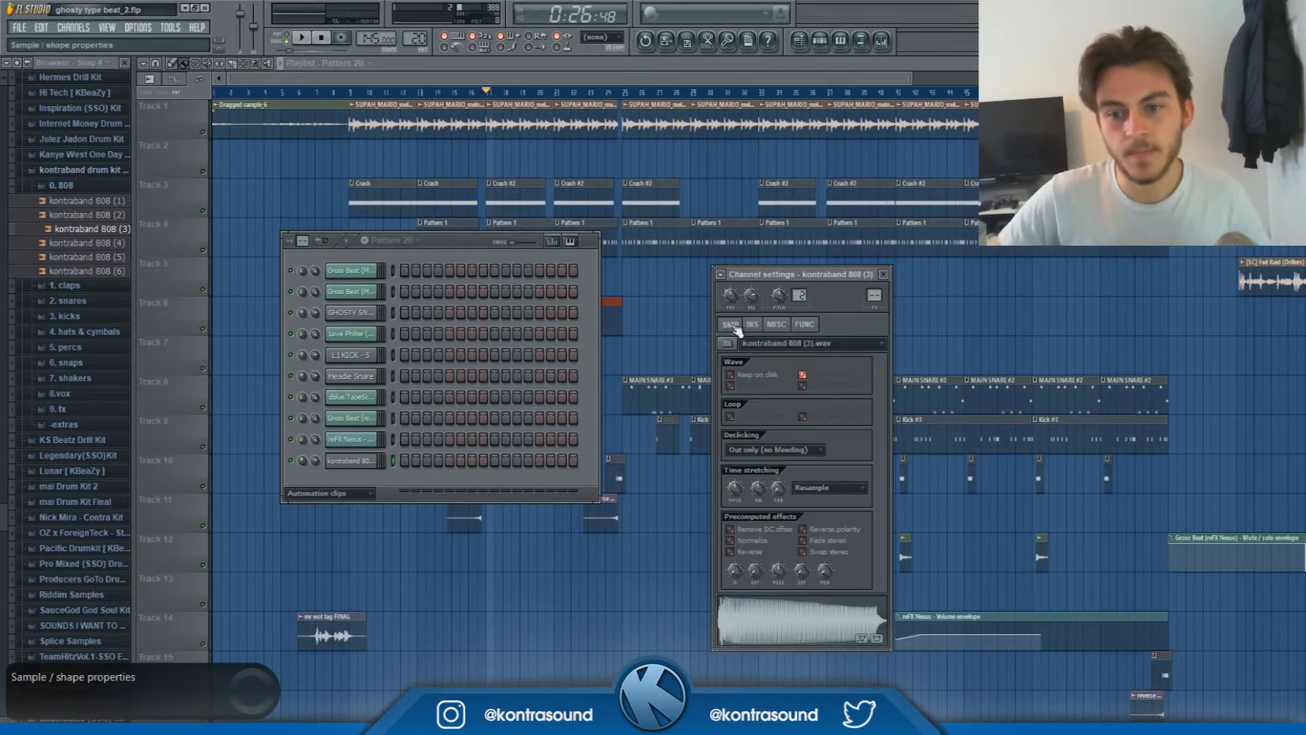
right_click(790, 614)
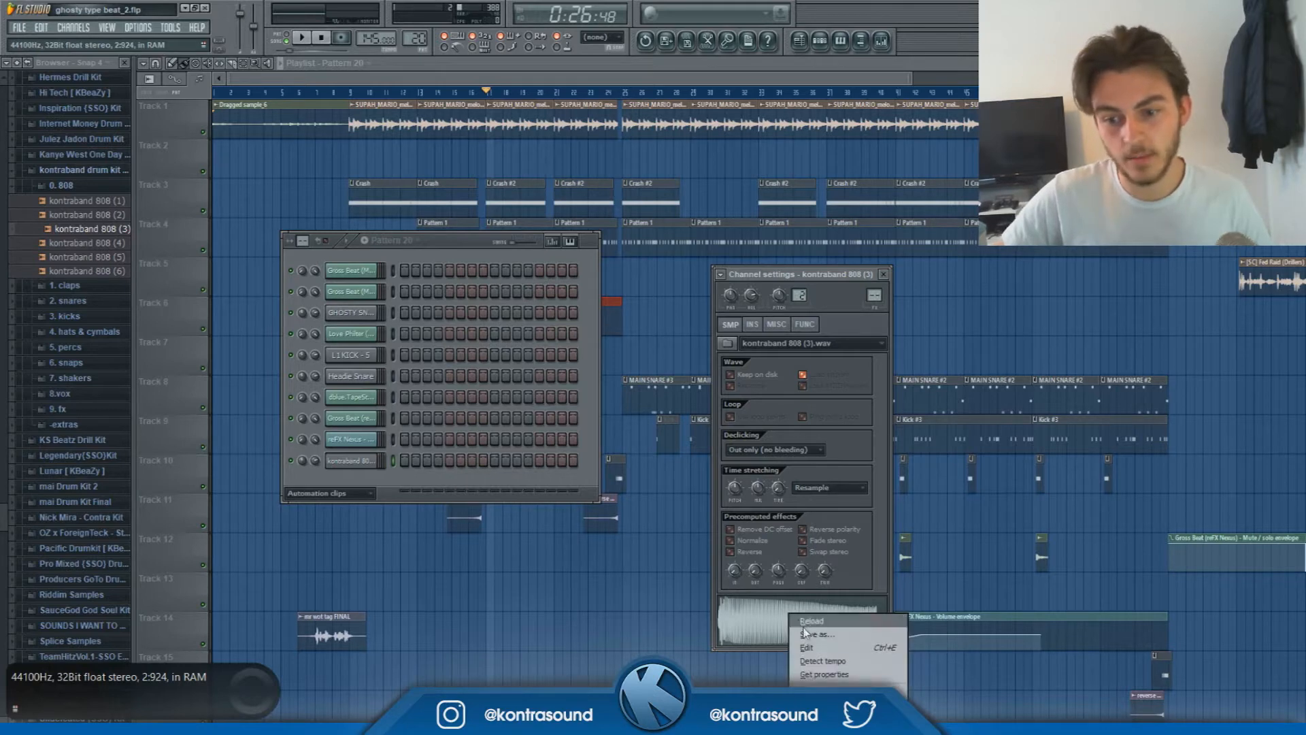
click(814, 634)
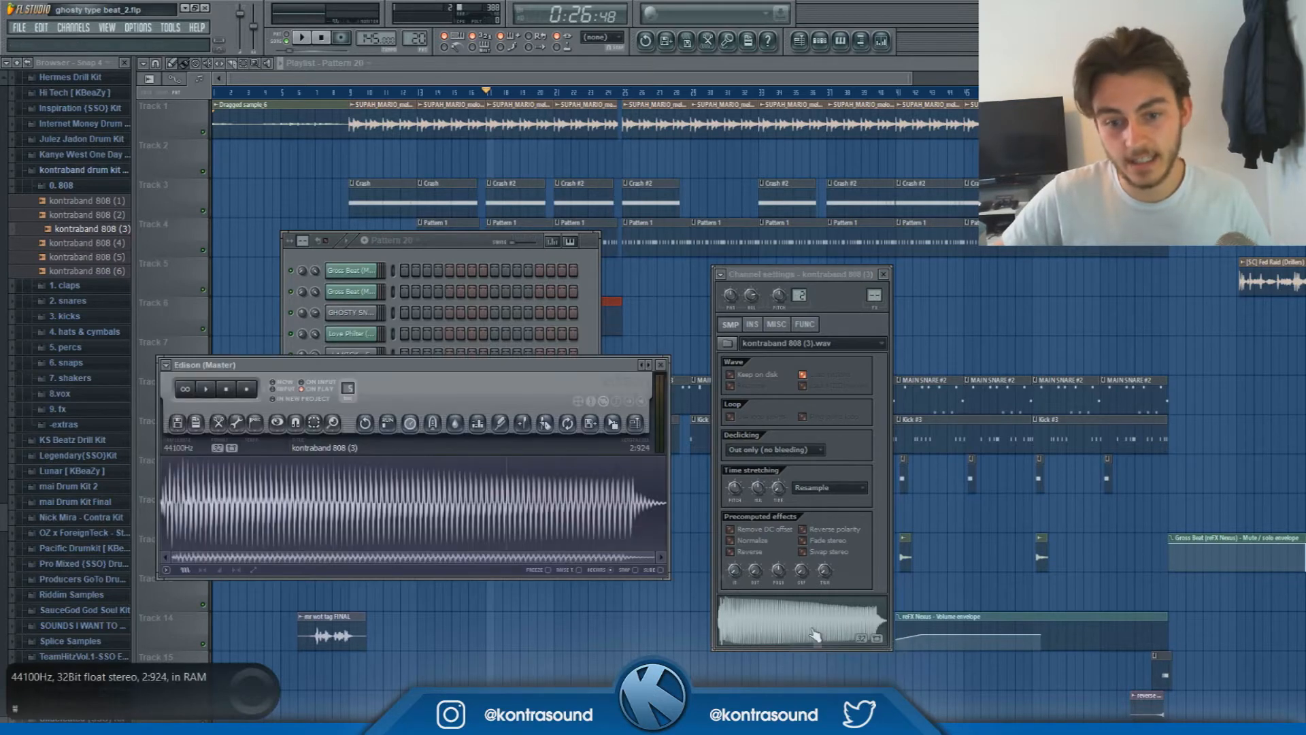
click(258, 426)
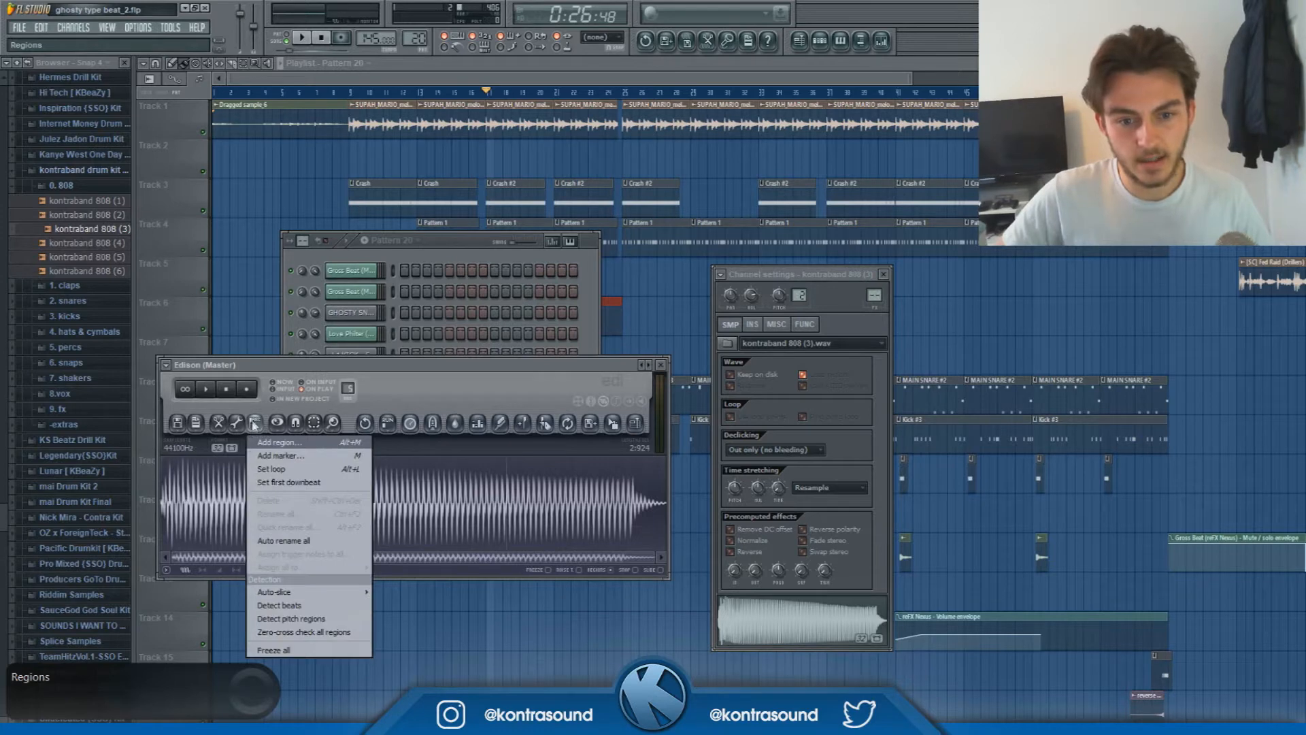
click(292, 618)
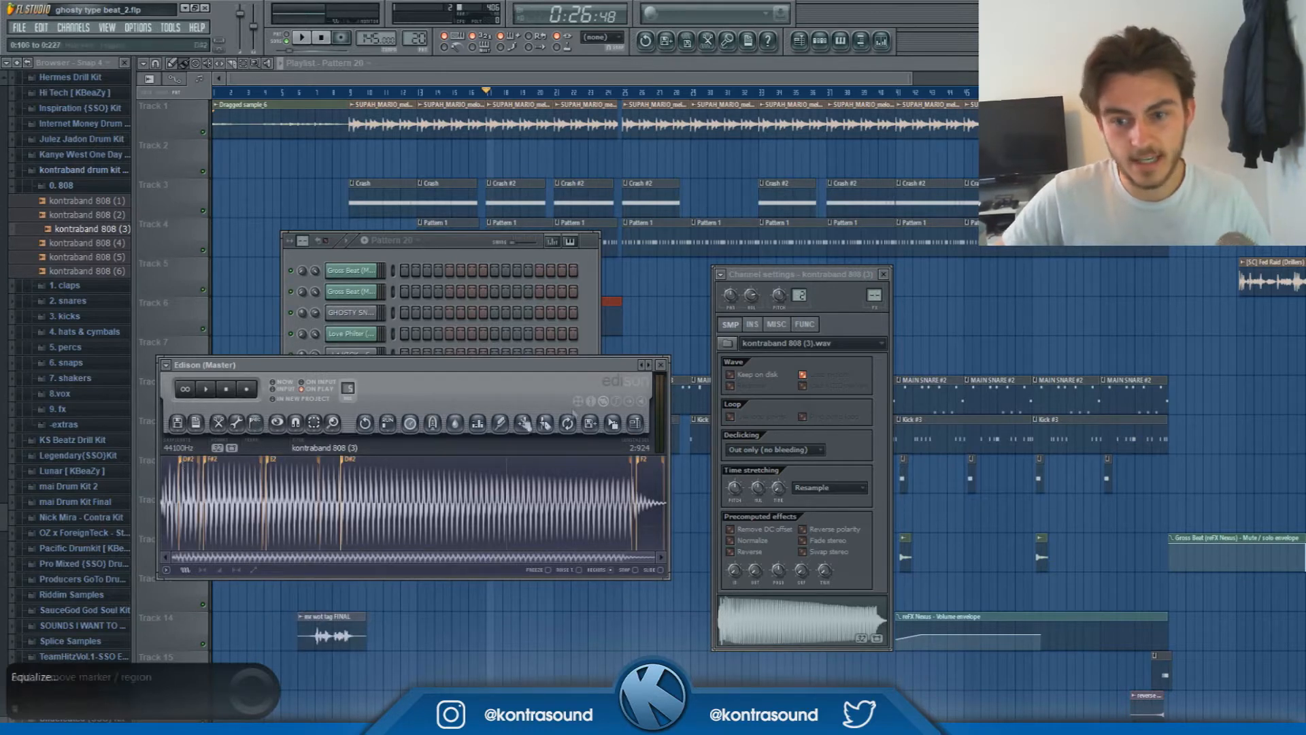
click(777, 324)
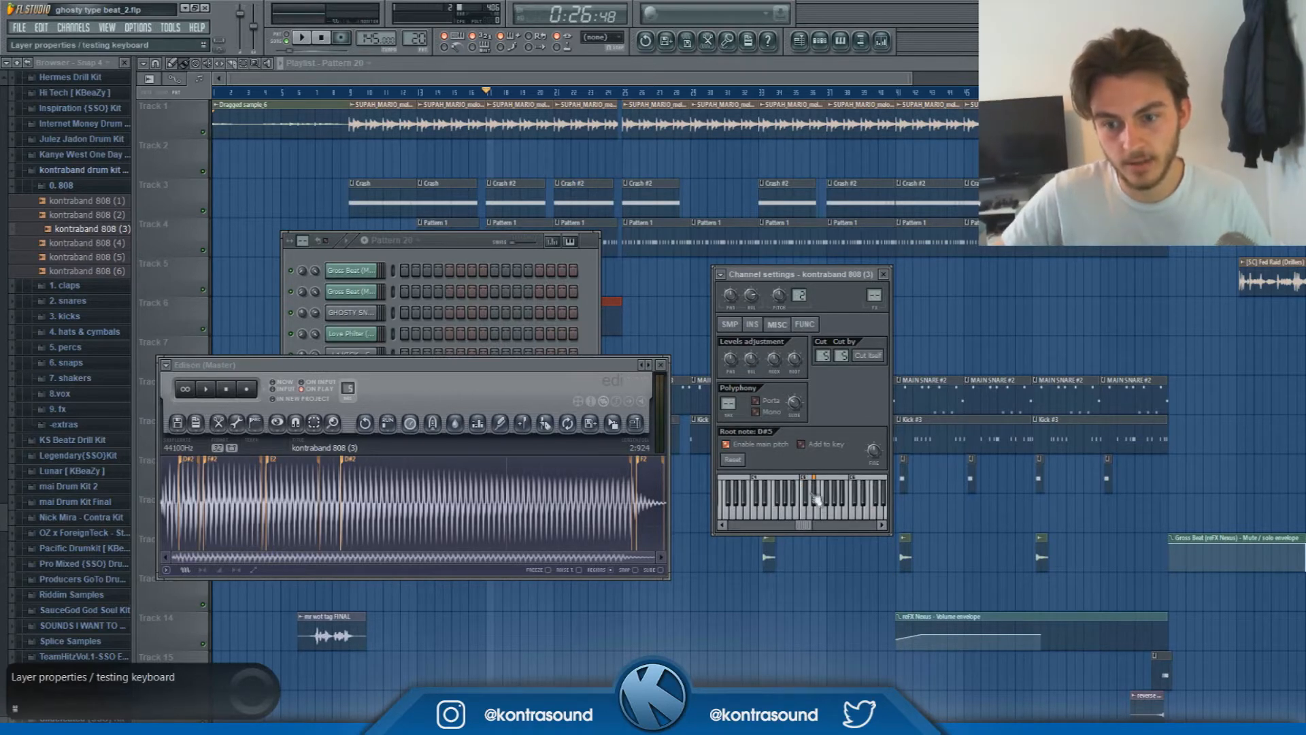
click(729, 323)
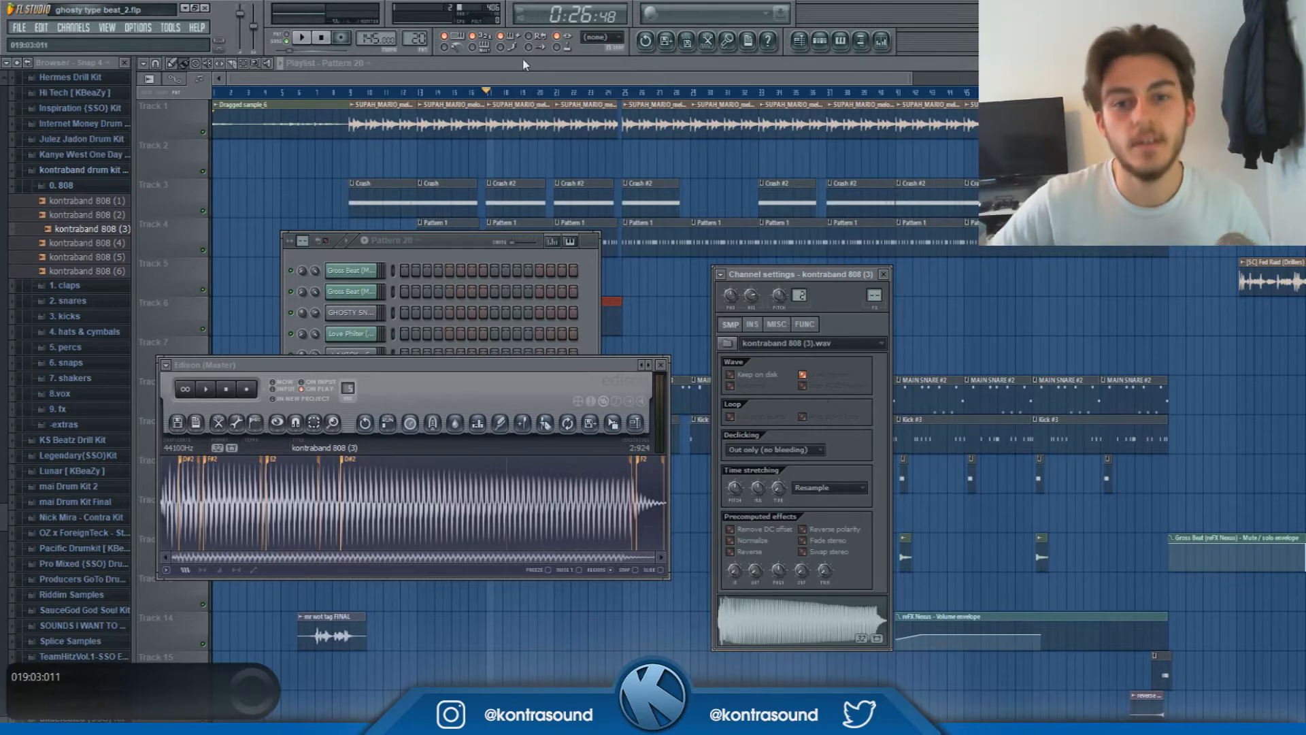
Close the open windows and open Pattern 20's piano roll with kontraband 808 (3) as the target channel
key(F12)
scroll(522, 321, up, 3)
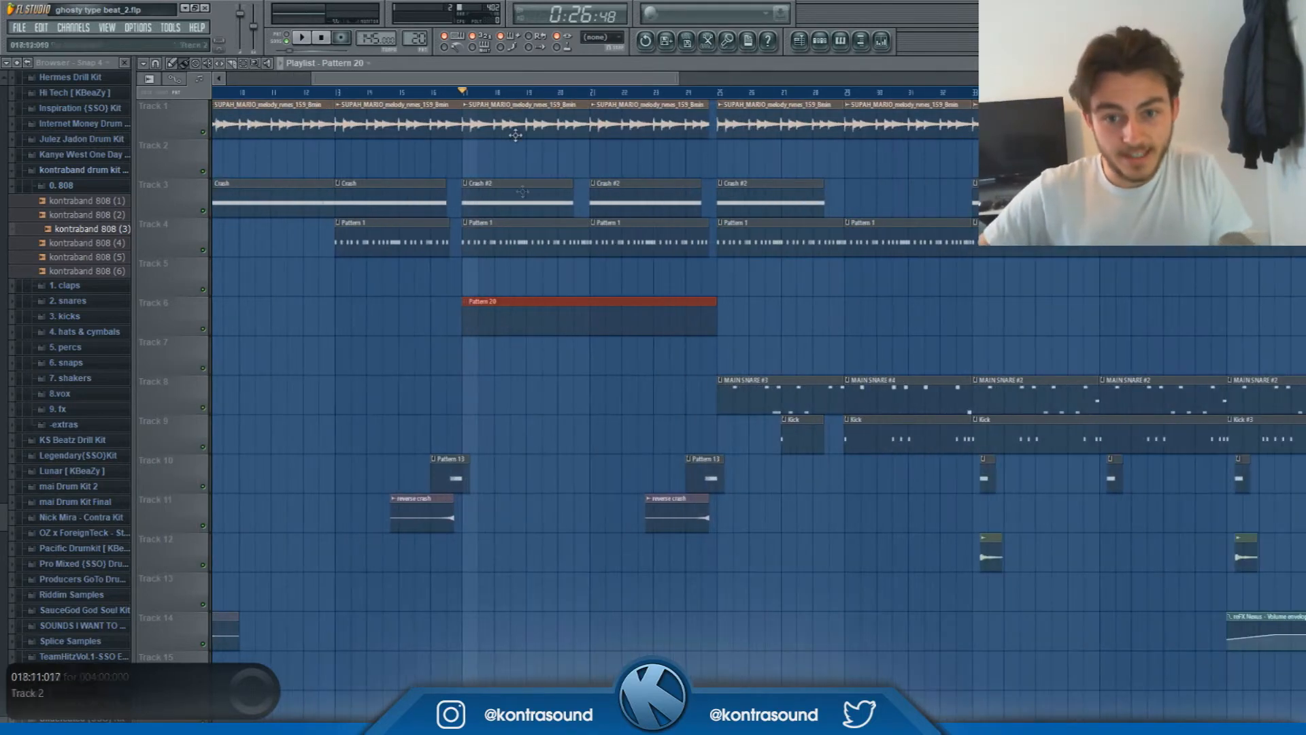
drag(524, 81, 489, 83)
double_click(658, 325)
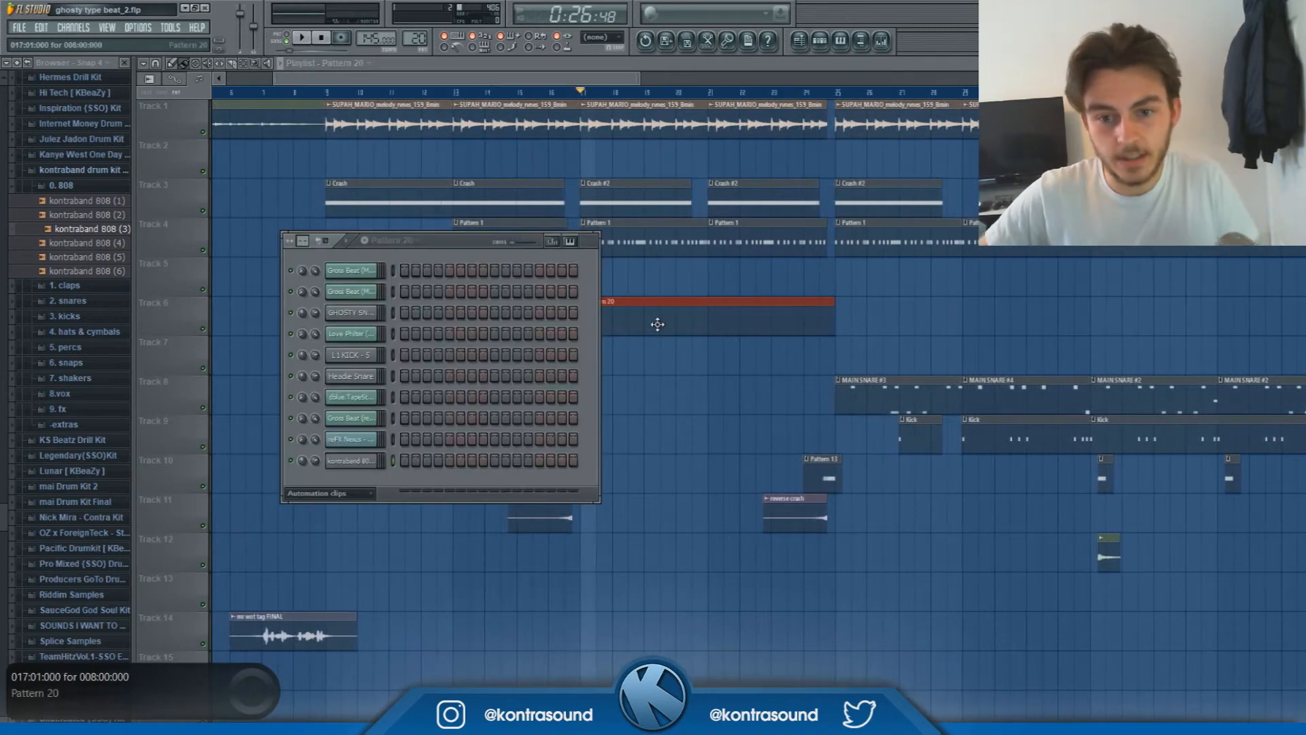
click(841, 43)
click(533, 107)
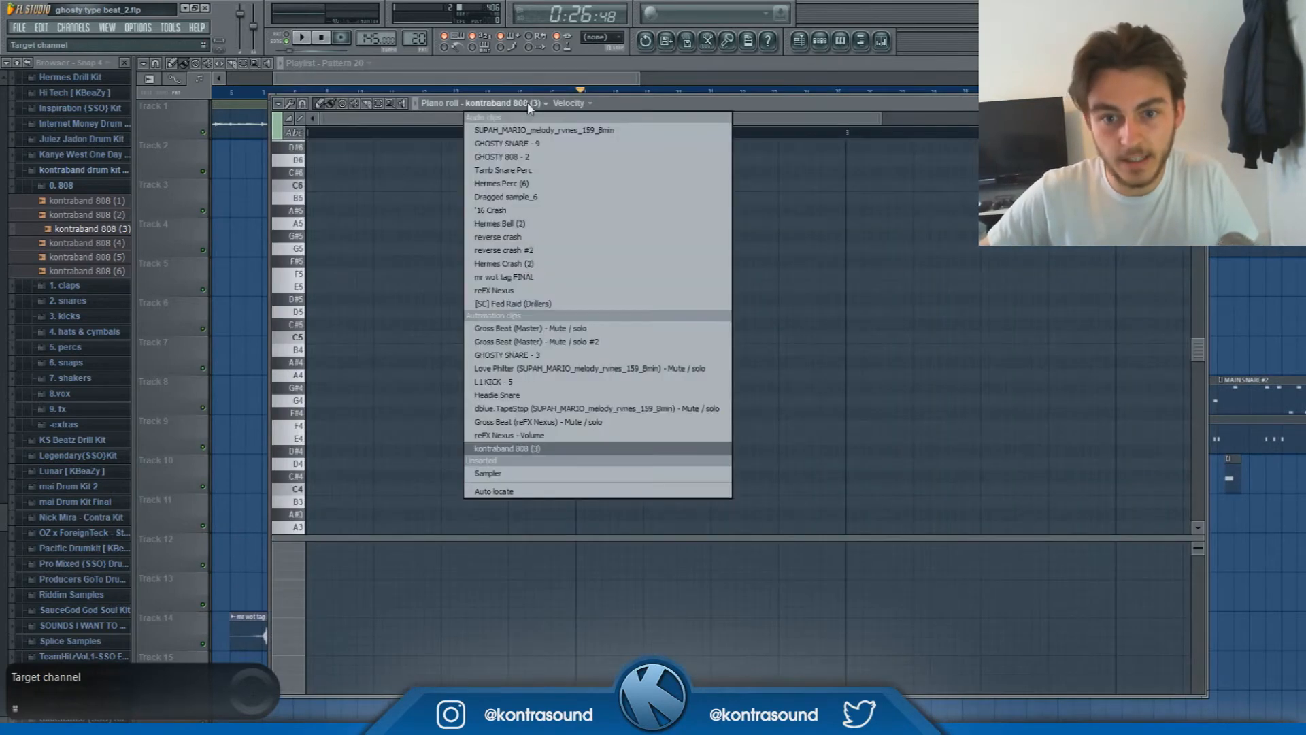
click(520, 446)
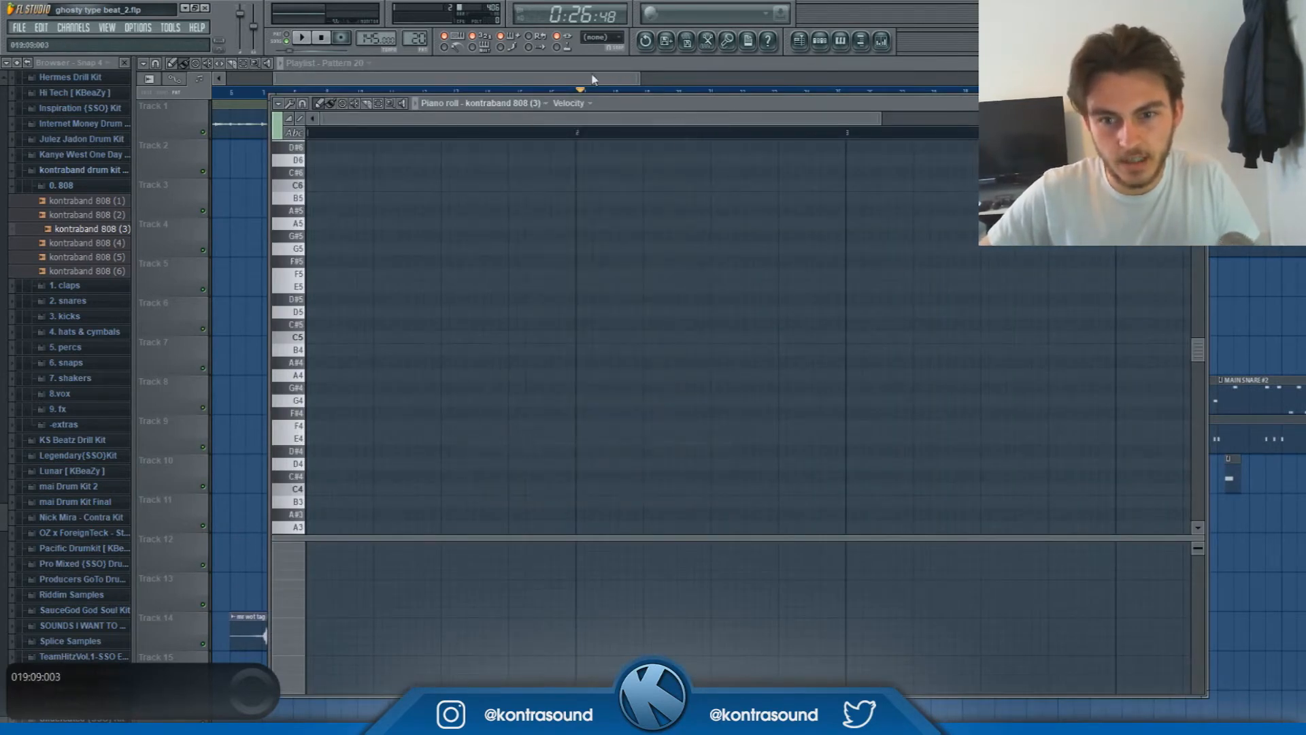
Play the song from bar 15 with Pattern 20's empty piano roll open to listen for the bass note
click(485, 84)
click(518, 93)
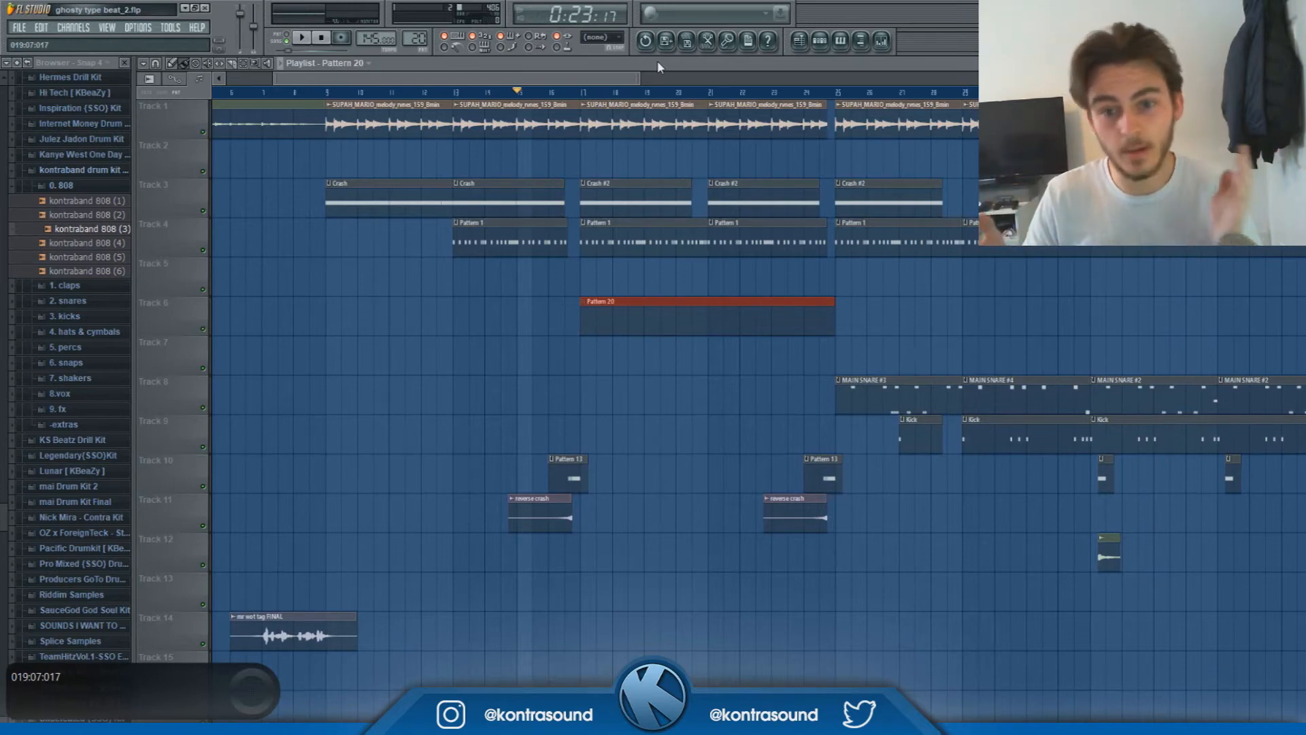
double_click(604, 298)
key(space)
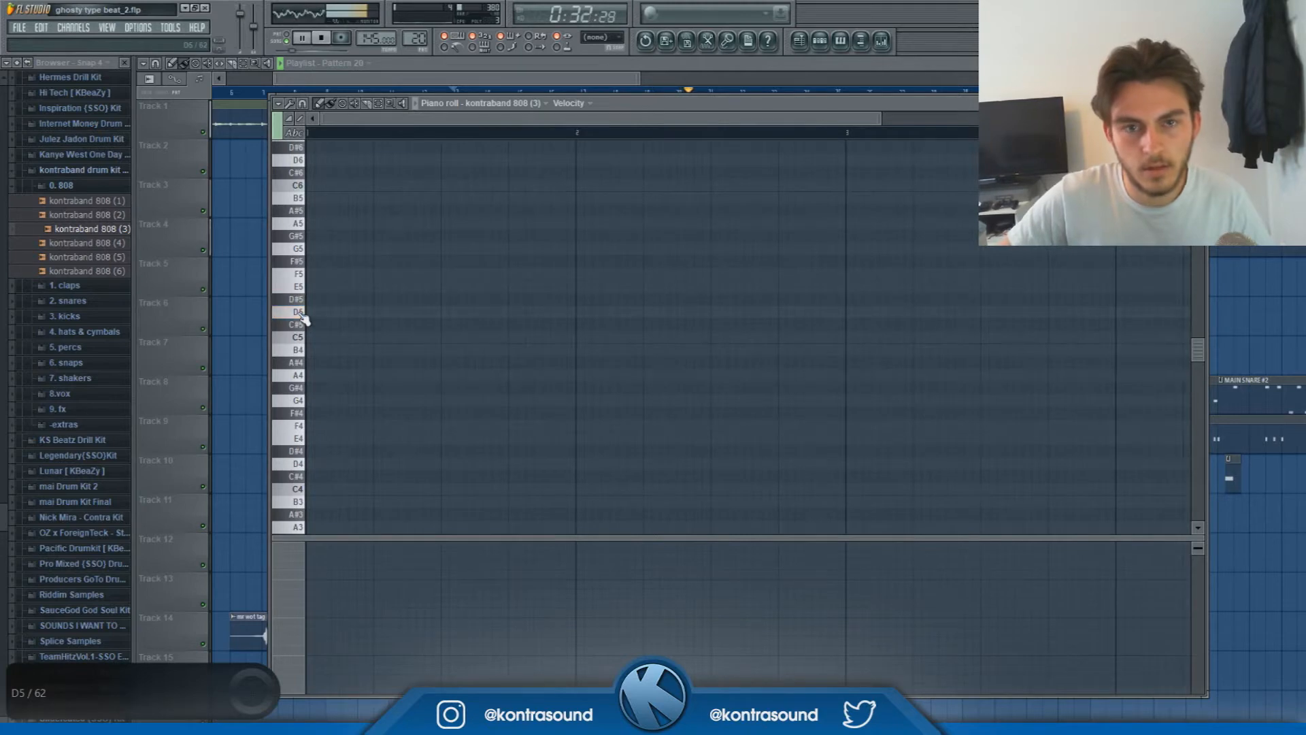
Place a half-bar D5 note at the start of Pattern 20 and play it back against the melody
click(312, 312)
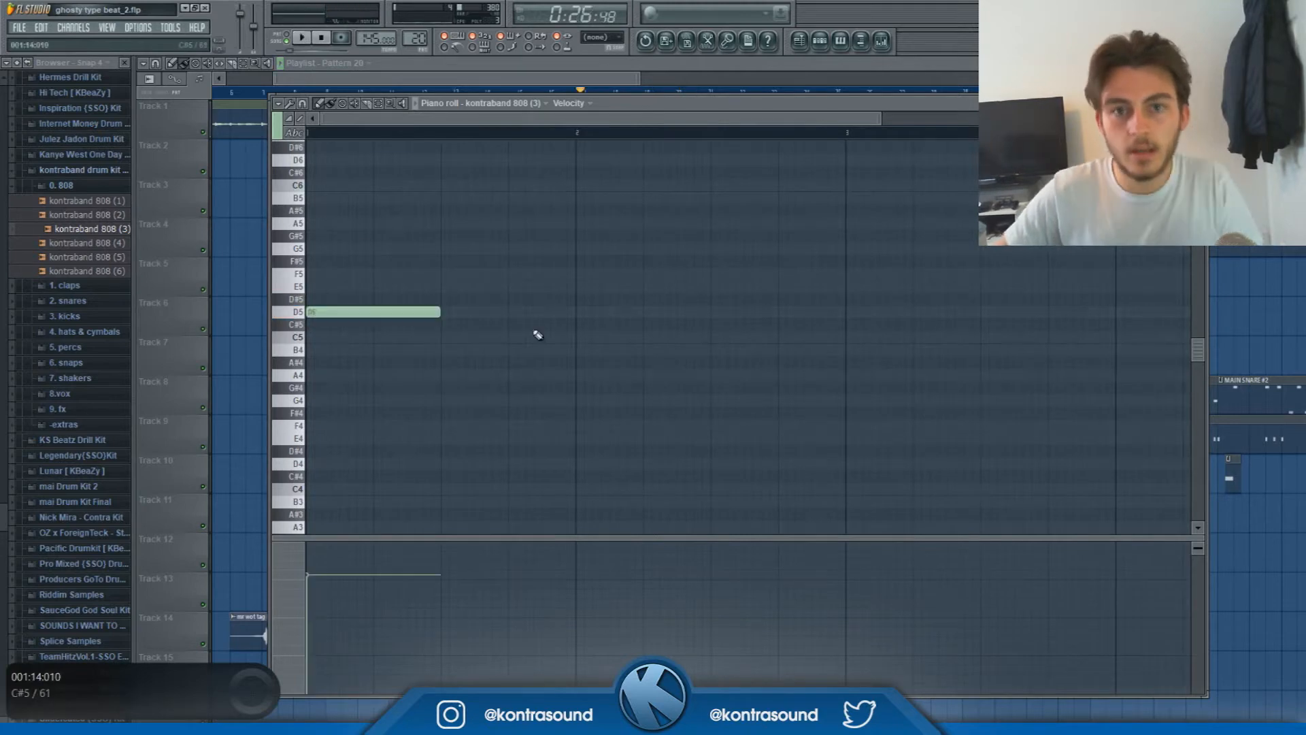
key(space)
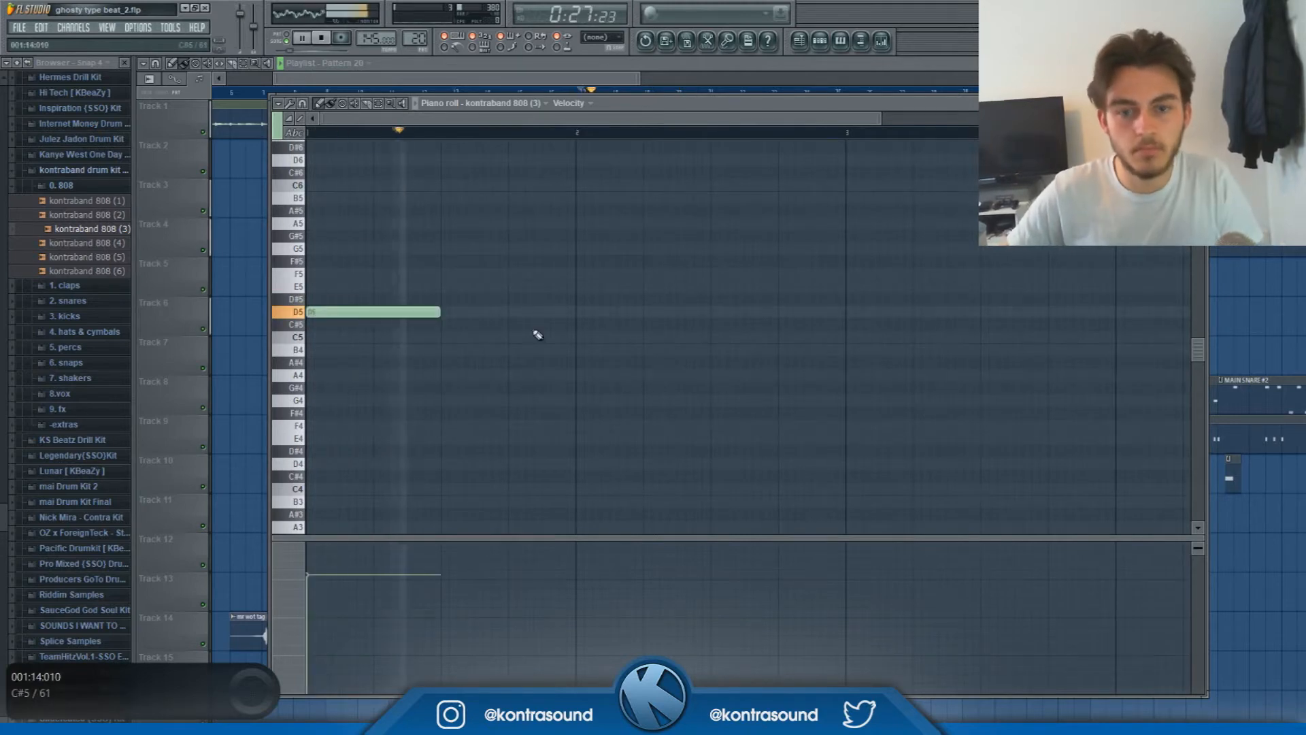
key(space)
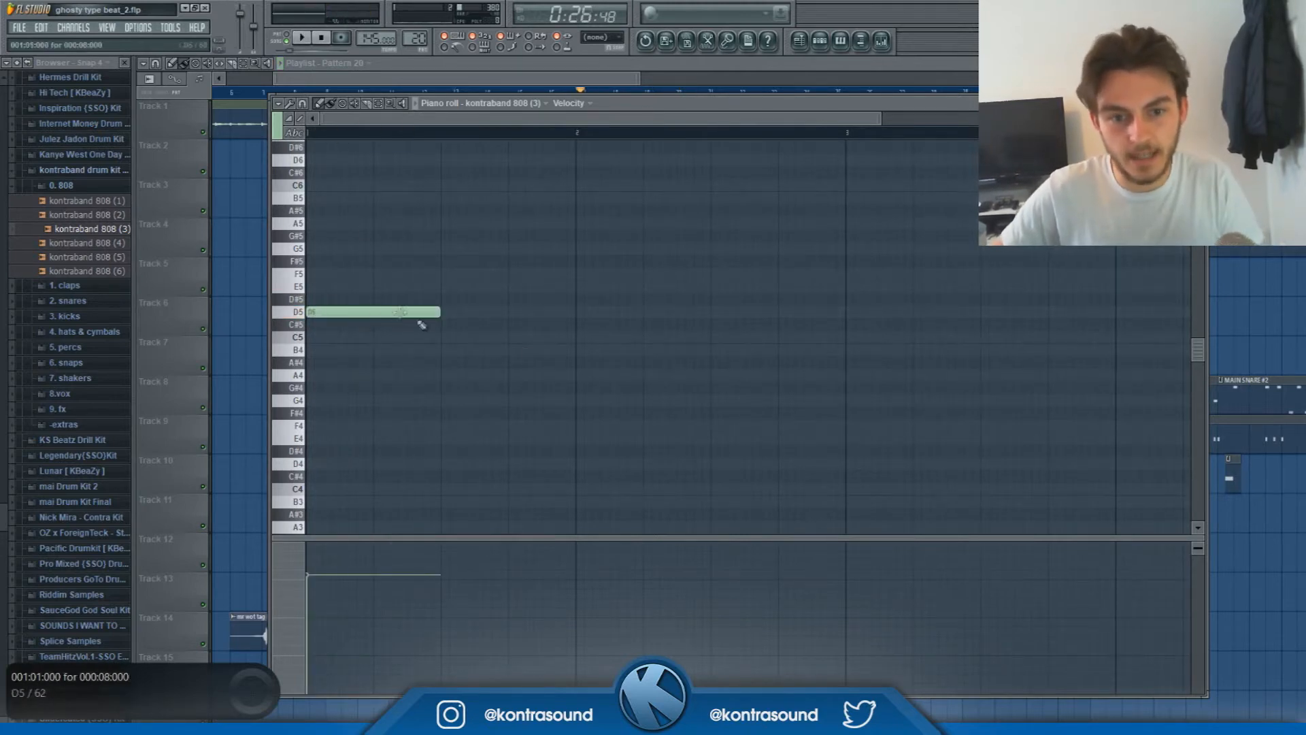
drag(672, 111, 653, 193)
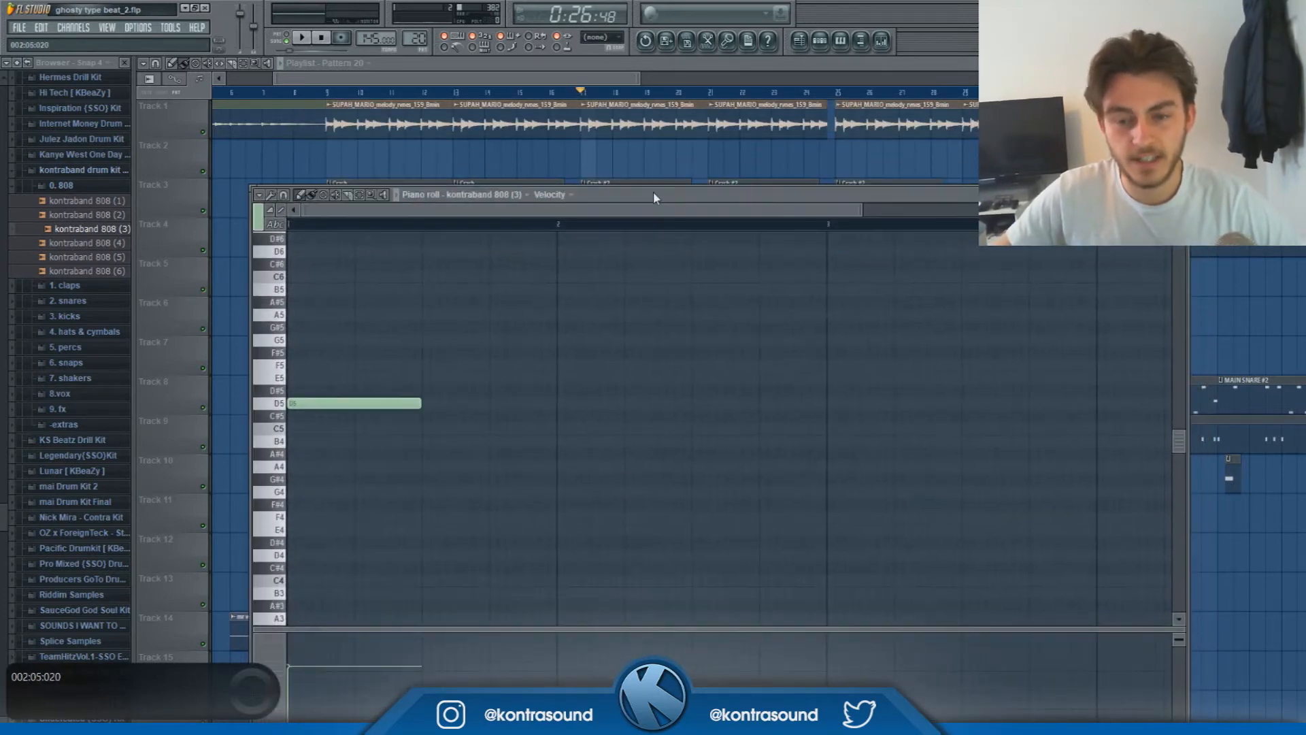
scroll(537, 353, up, 2)
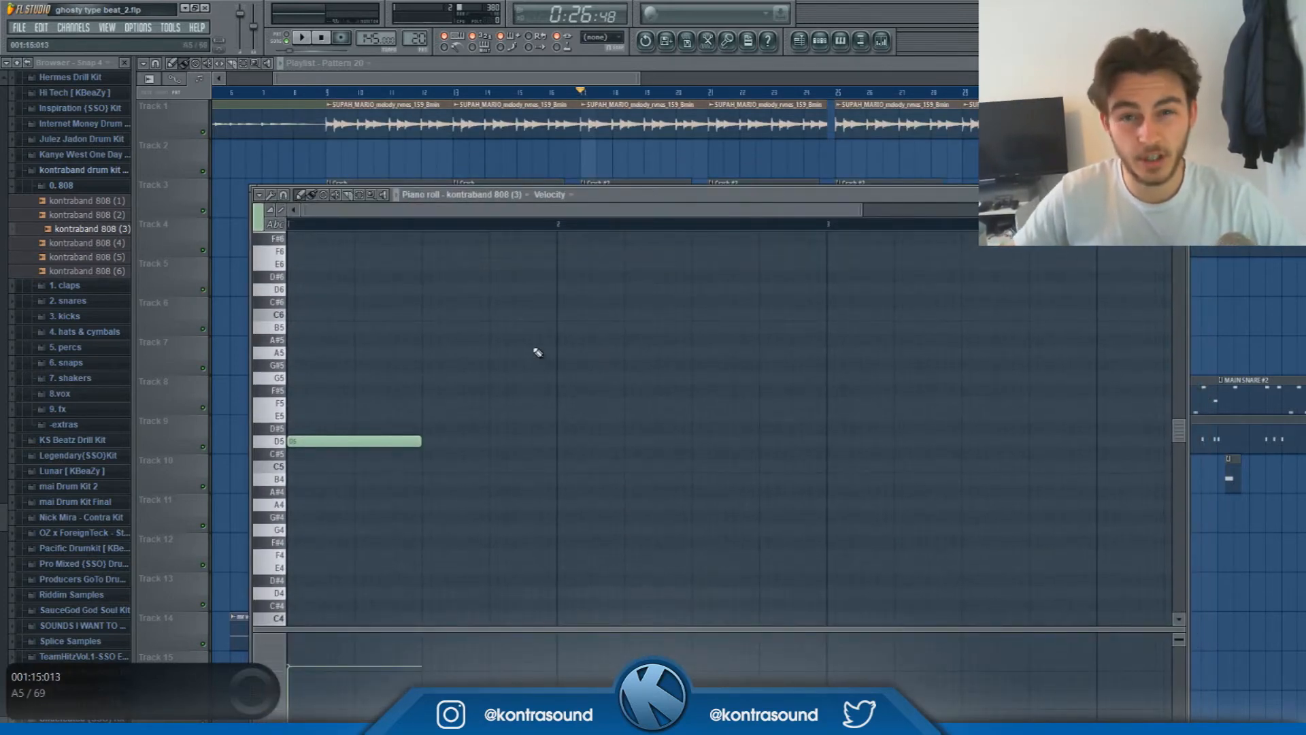
scroll(477, 299, up, 1)
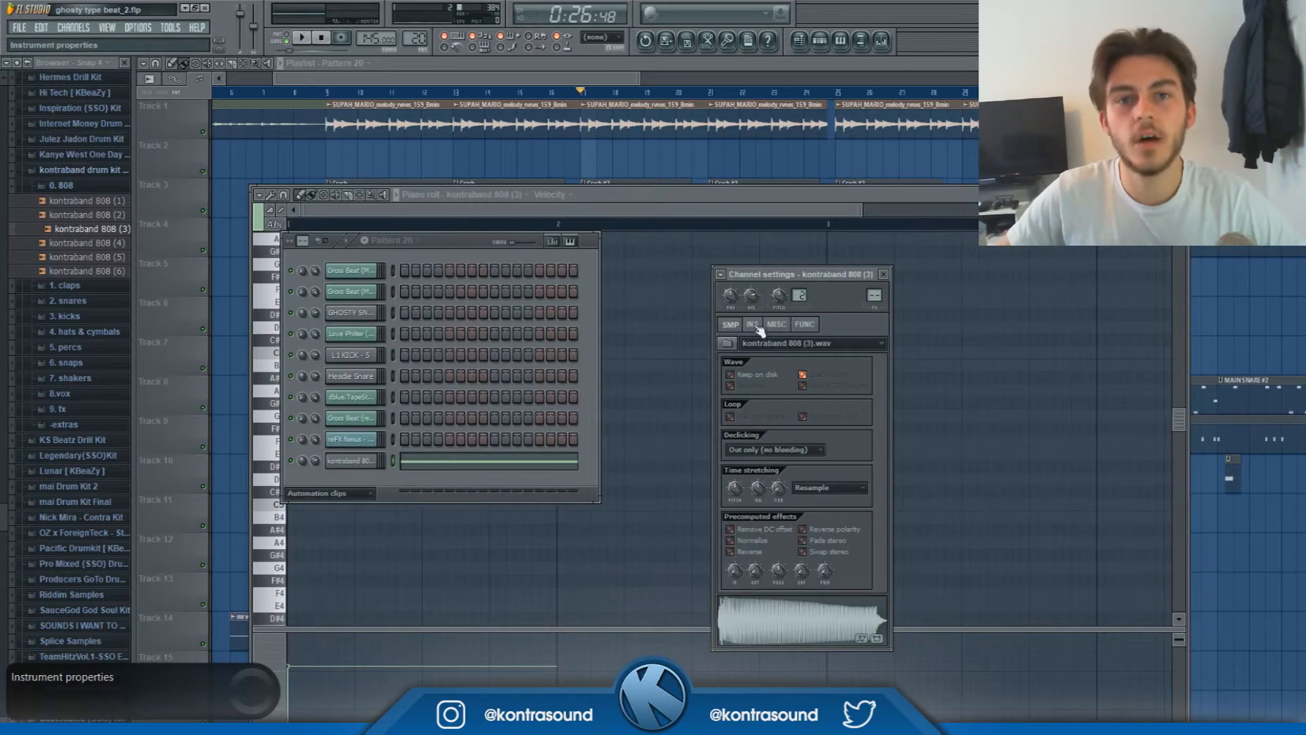
Show the volume envelope settings of the kontraband 808 (3) channel and play back the D5 note in the piano roll
click(756, 326)
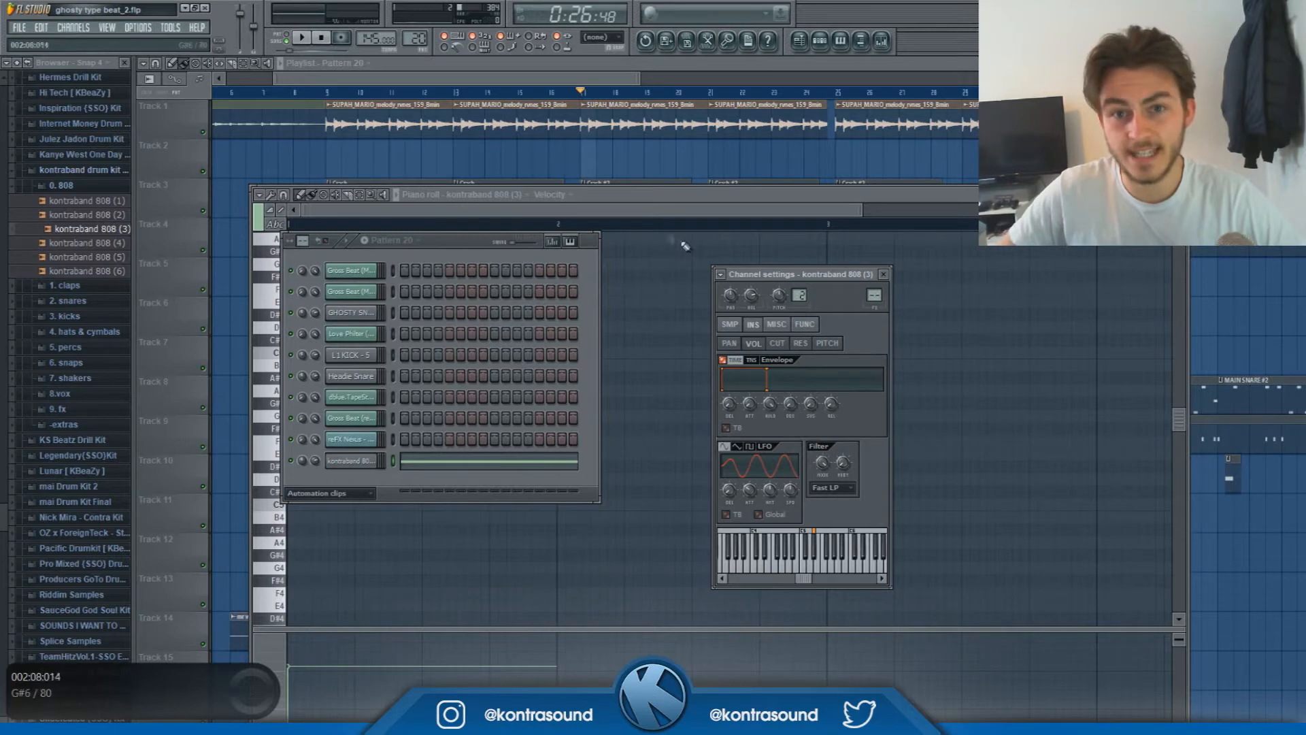
click(670, 207)
key(space)
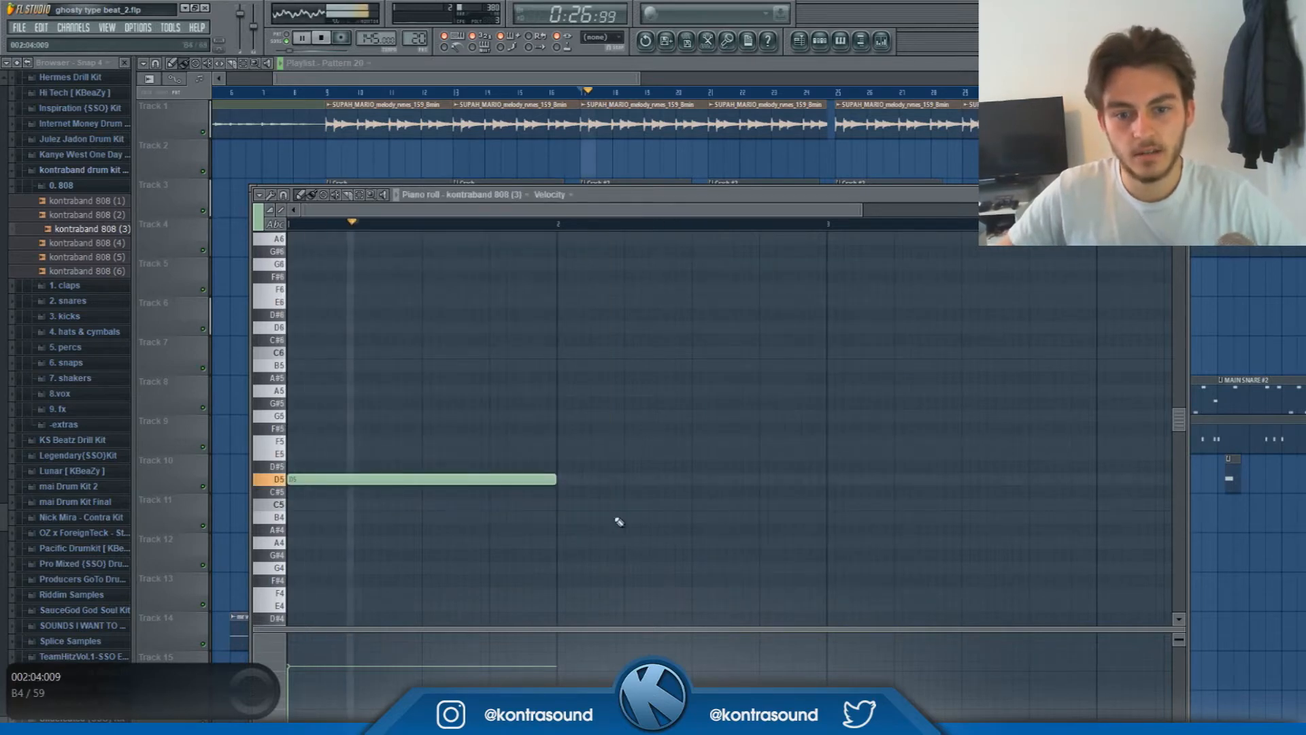
key(space)
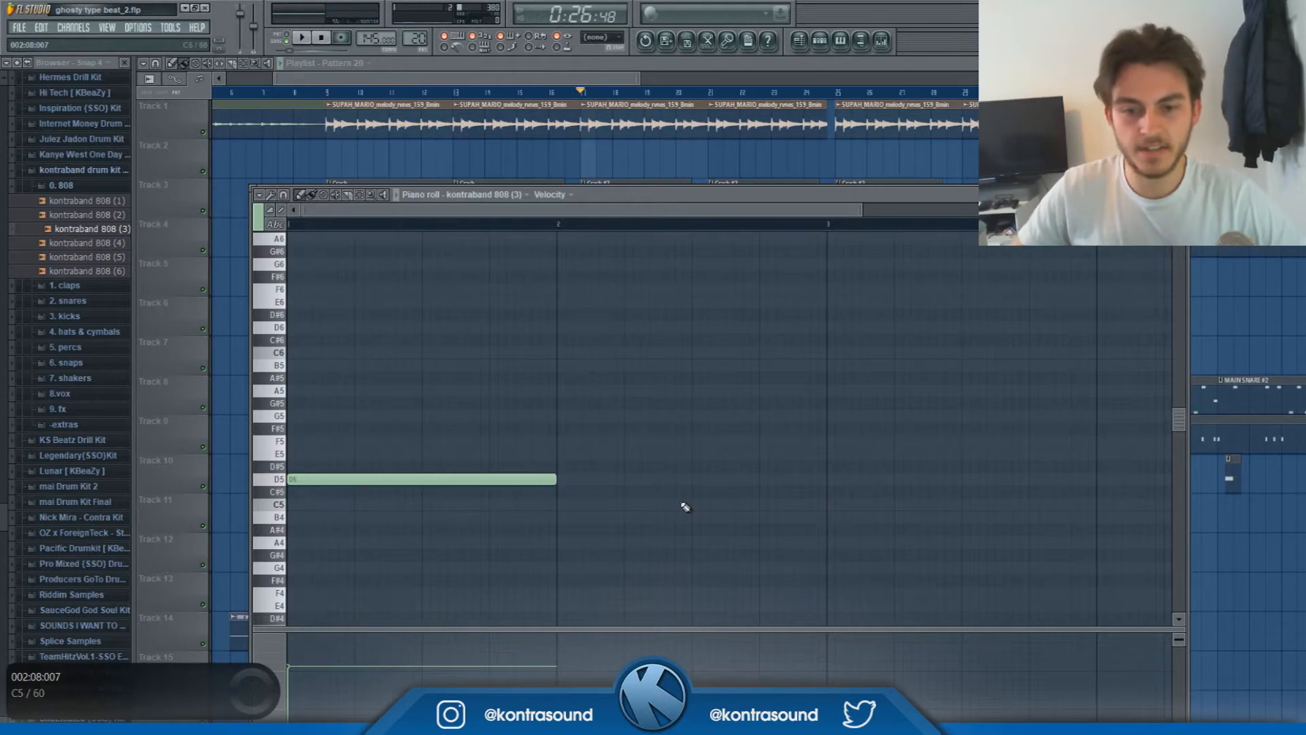
Listen for the next bass hit, add a matching D5 note at the start of bar 3, and play the pattern back
scroll(685, 507, down, 3)
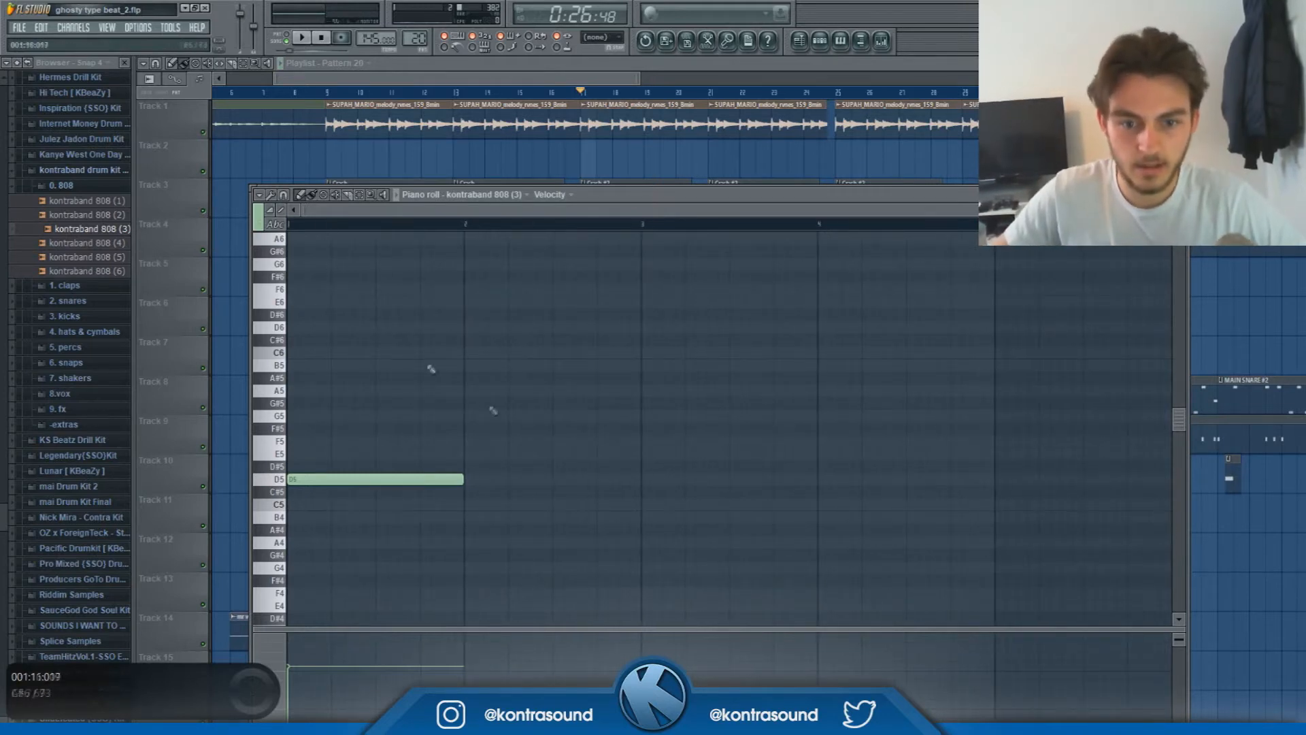
key(space)
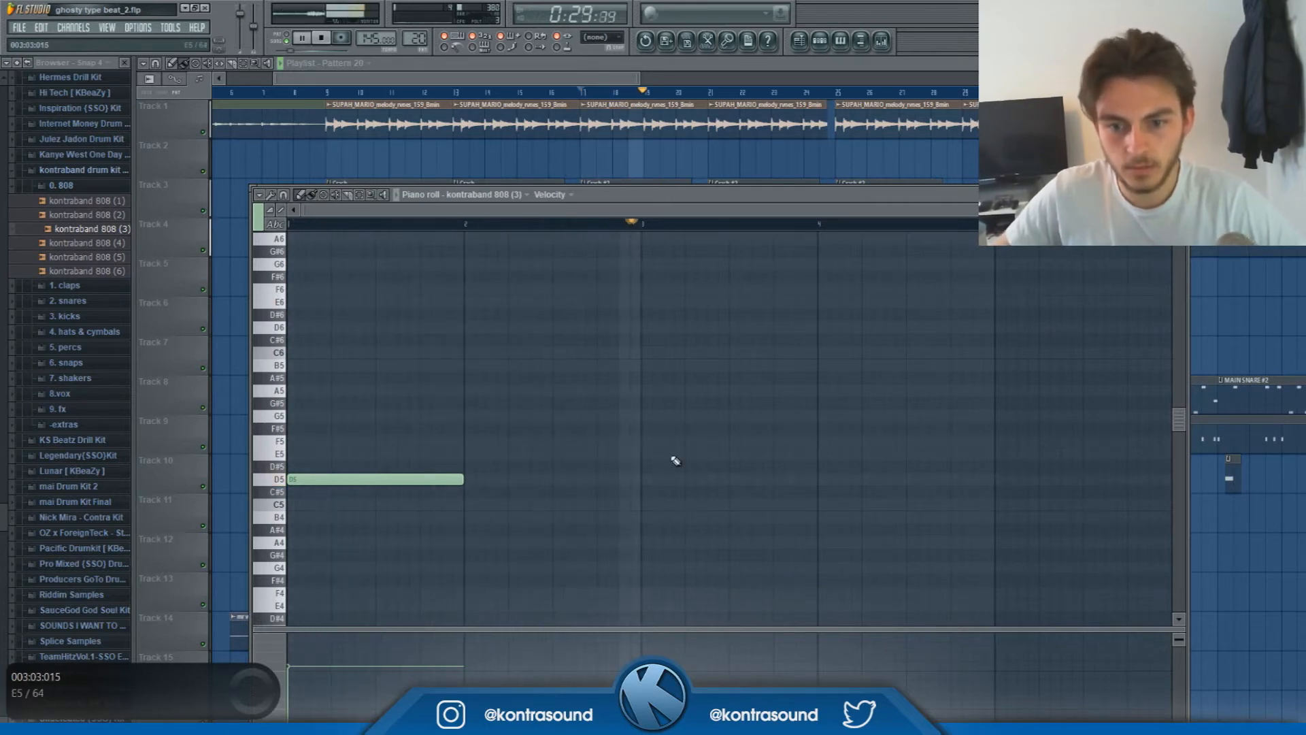
key(space)
click(644, 479)
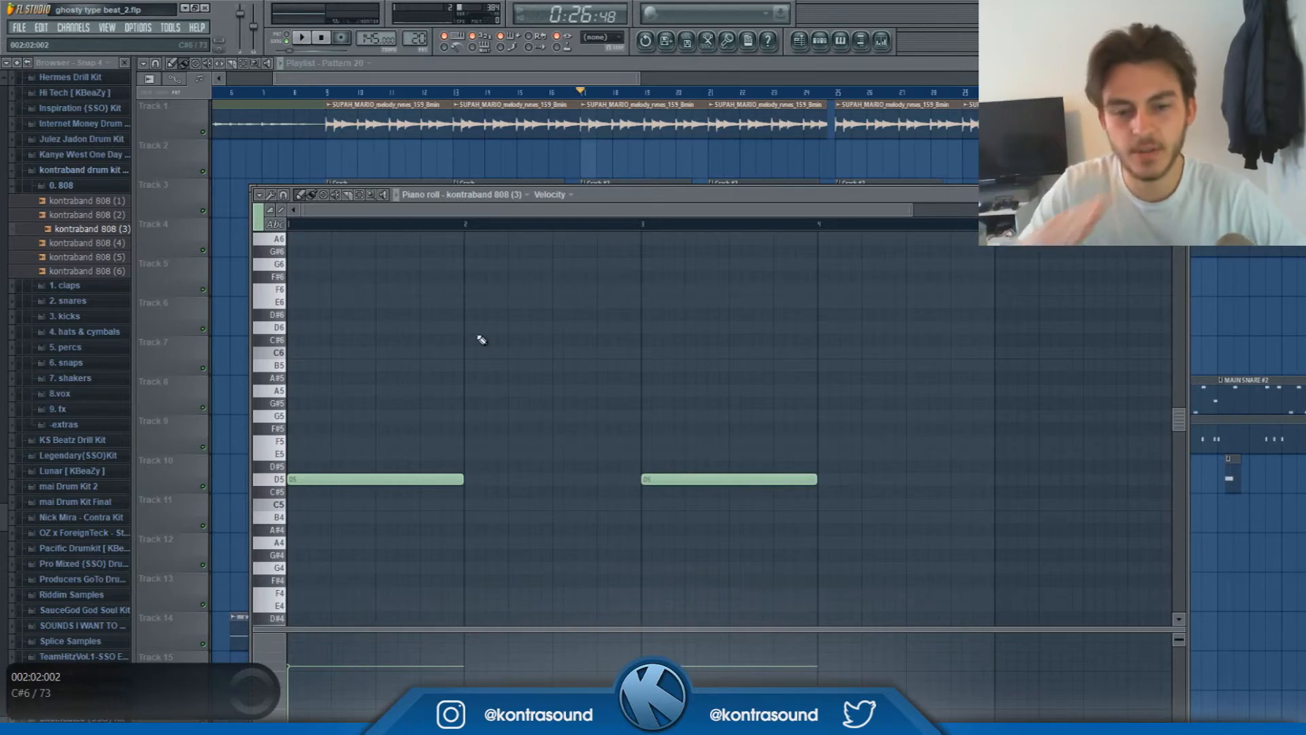
drag(639, 208, 639, 156)
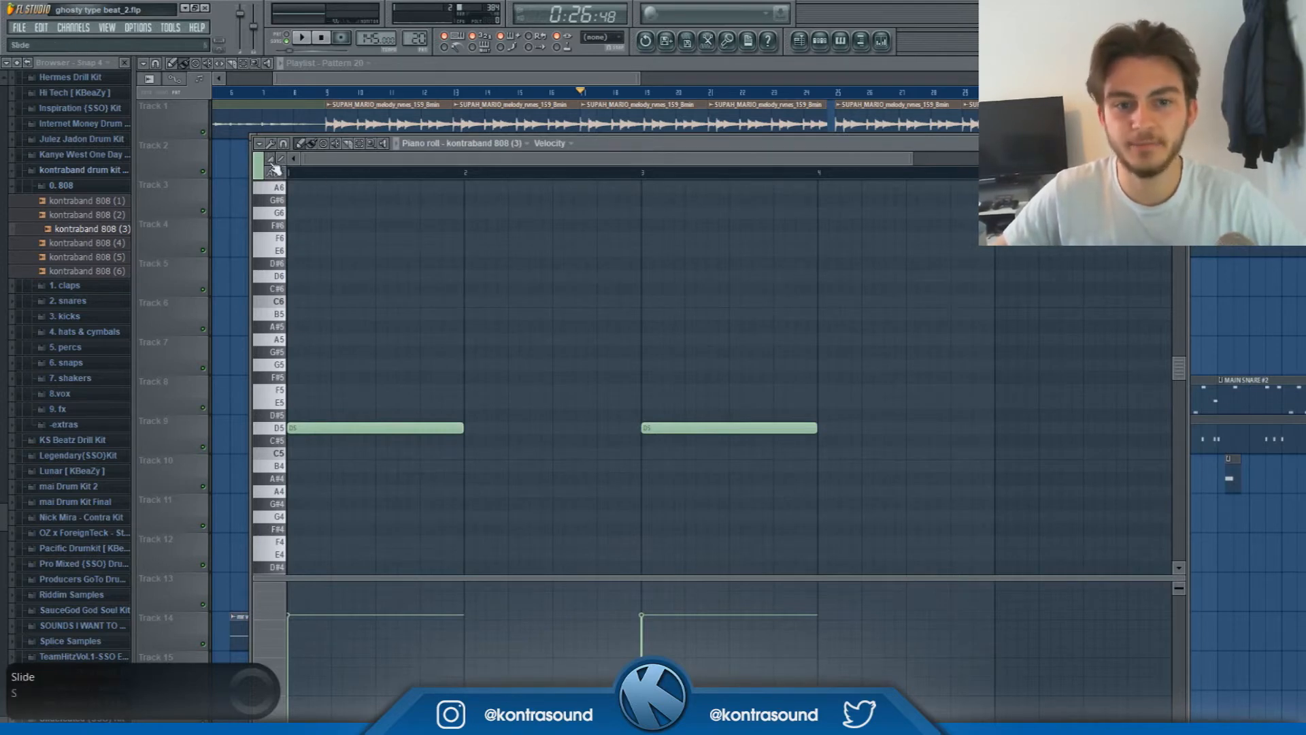
key(space)
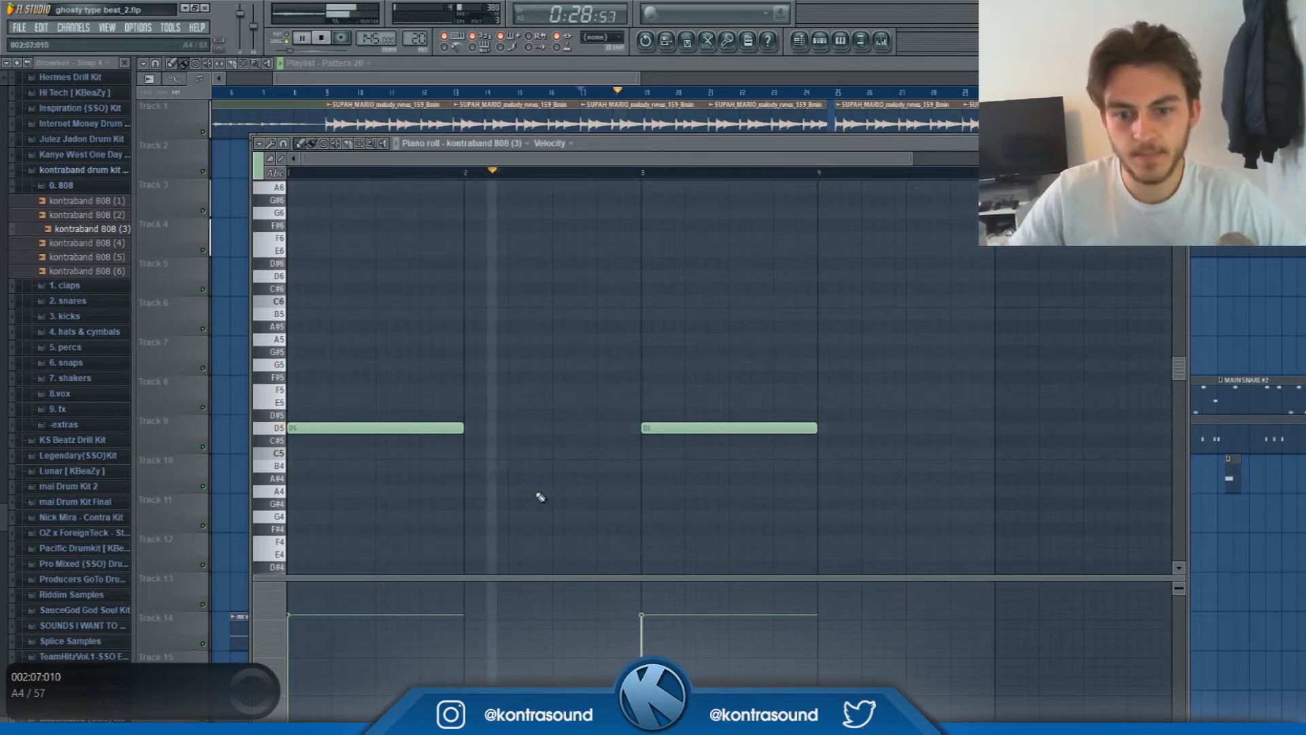
key(space)
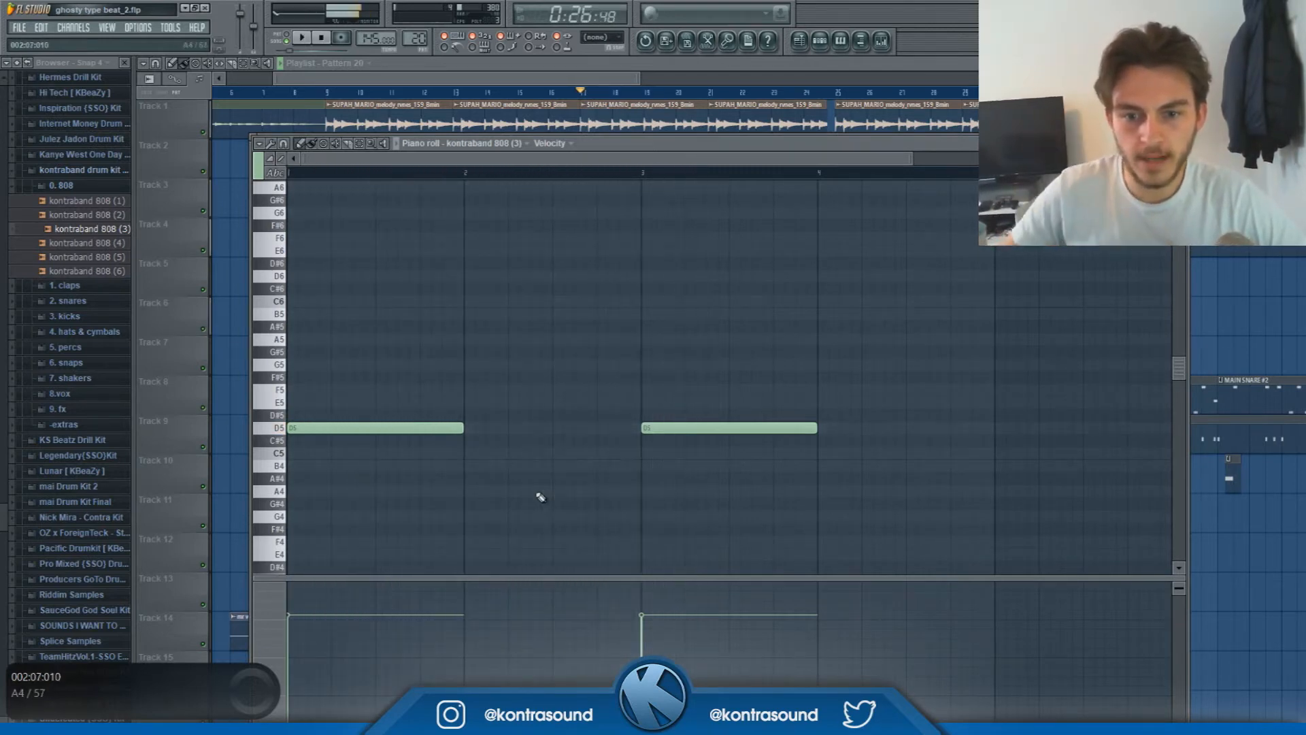
Try two short F5 notes back to back just before the bar 3 note and play them with the melody
click(594, 389)
drag(727, 389, 591, 407)
click(607, 390)
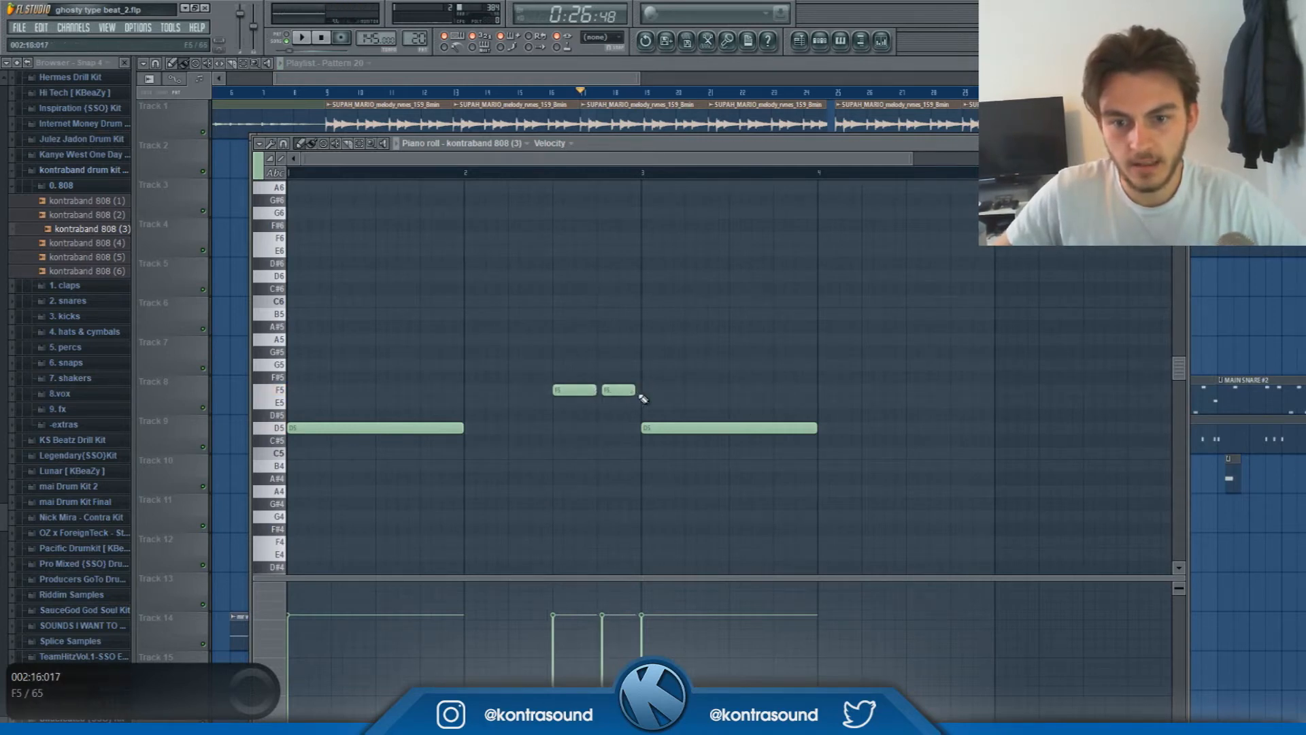
drag(618, 390, 598, 391)
right_click(621, 393)
click(585, 392)
click(612, 393)
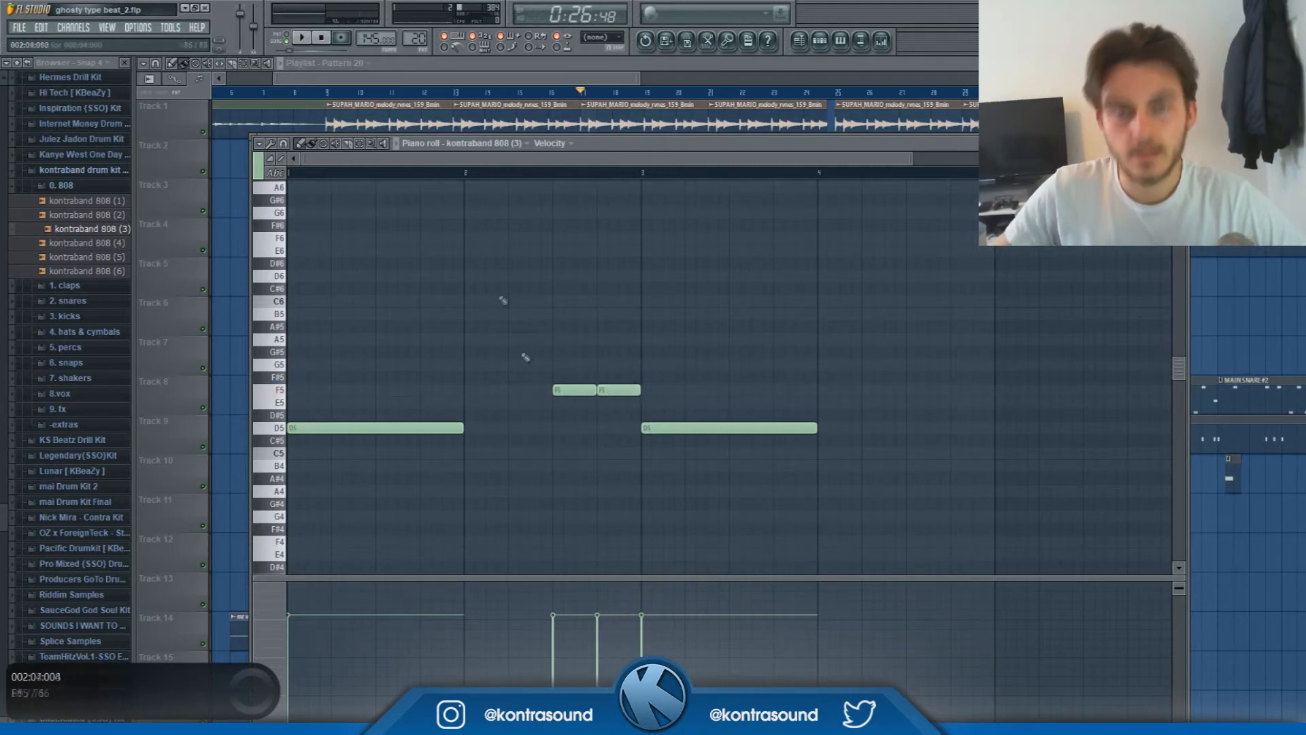
key(space)
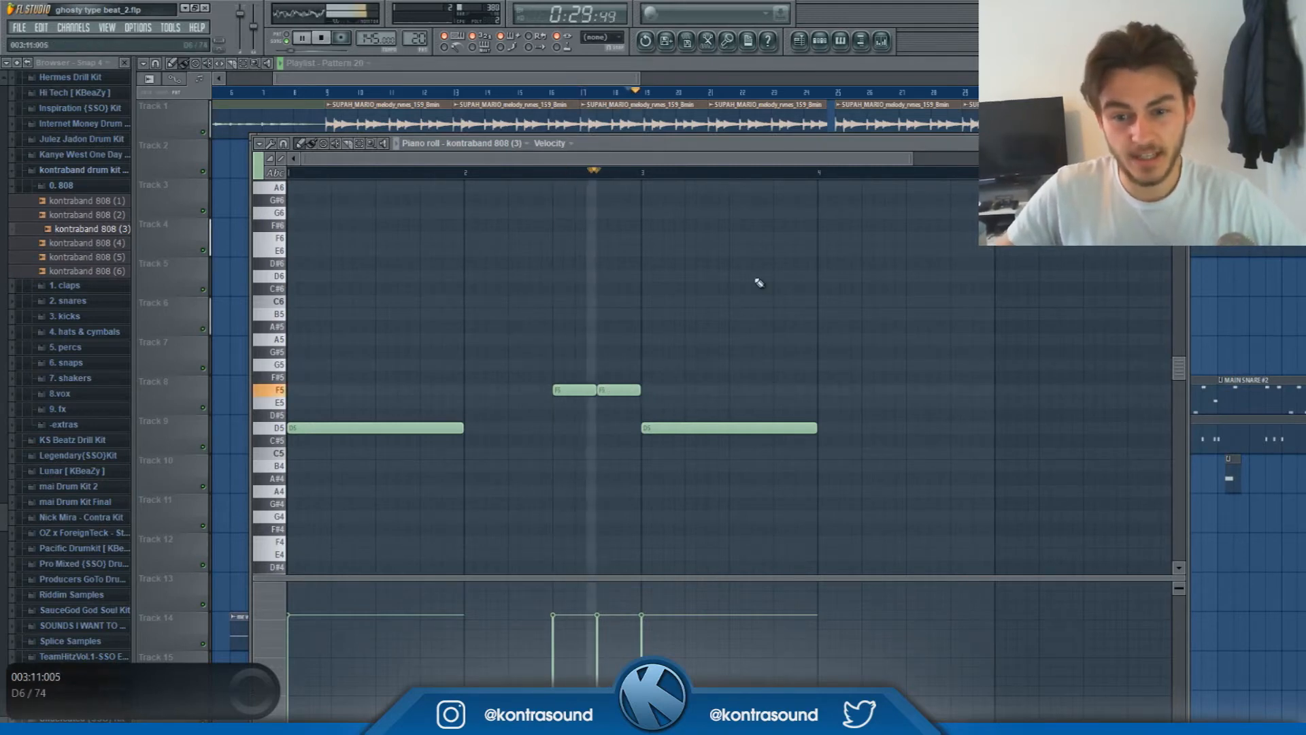
key(space)
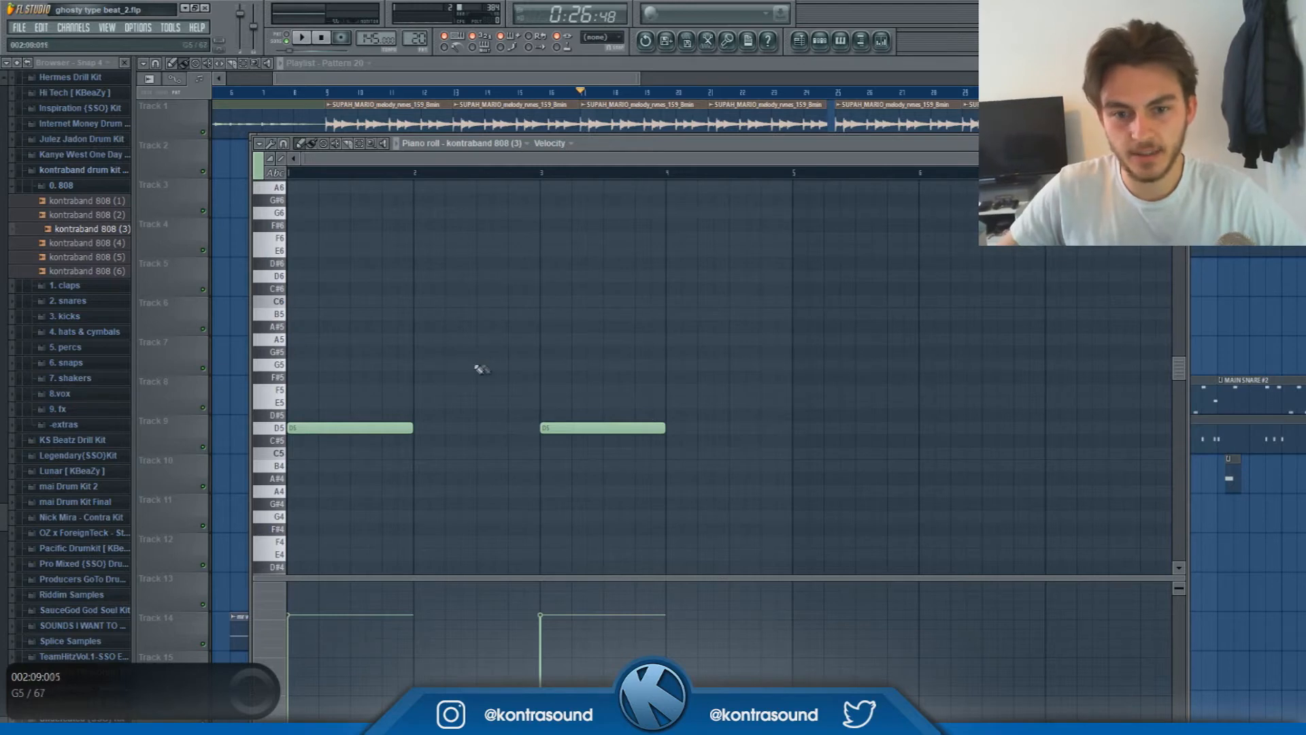
Add two short D5 notes leading into bar 3, with slide notes on B6 and A#6 above them, and play the result
click(484, 426)
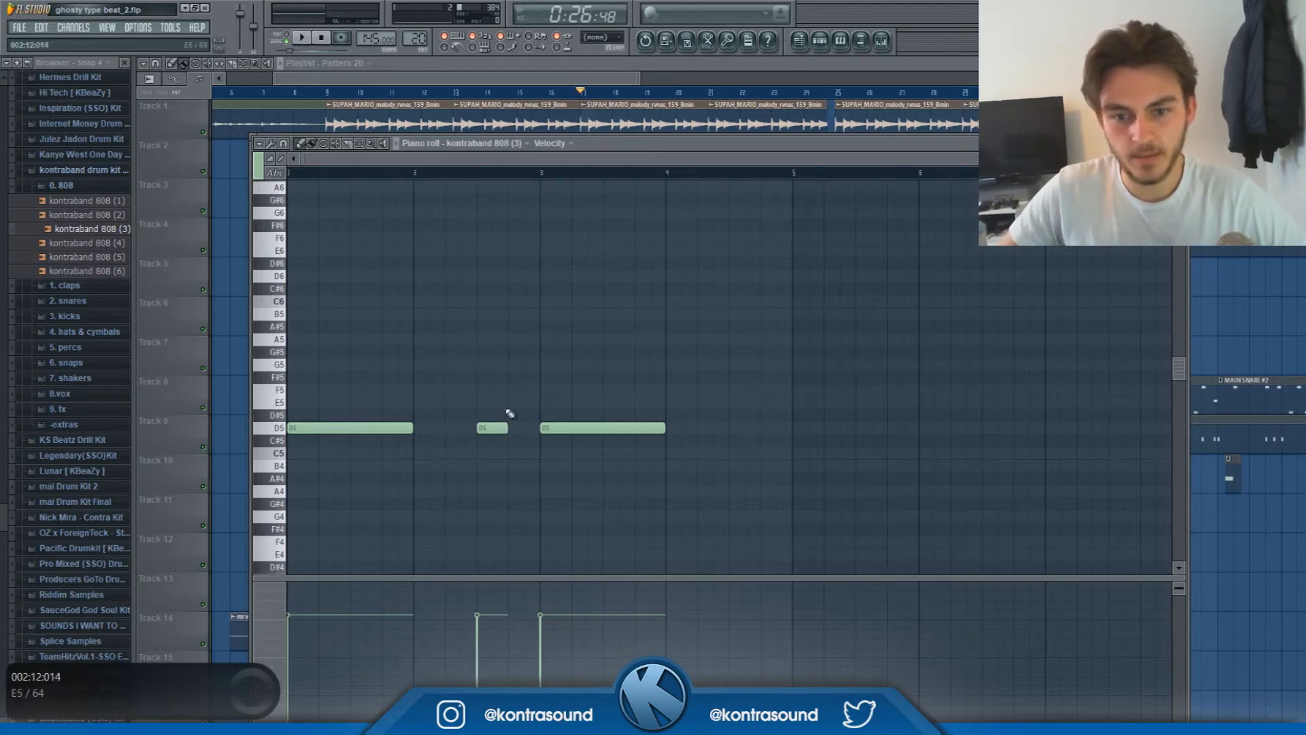
click(517, 428)
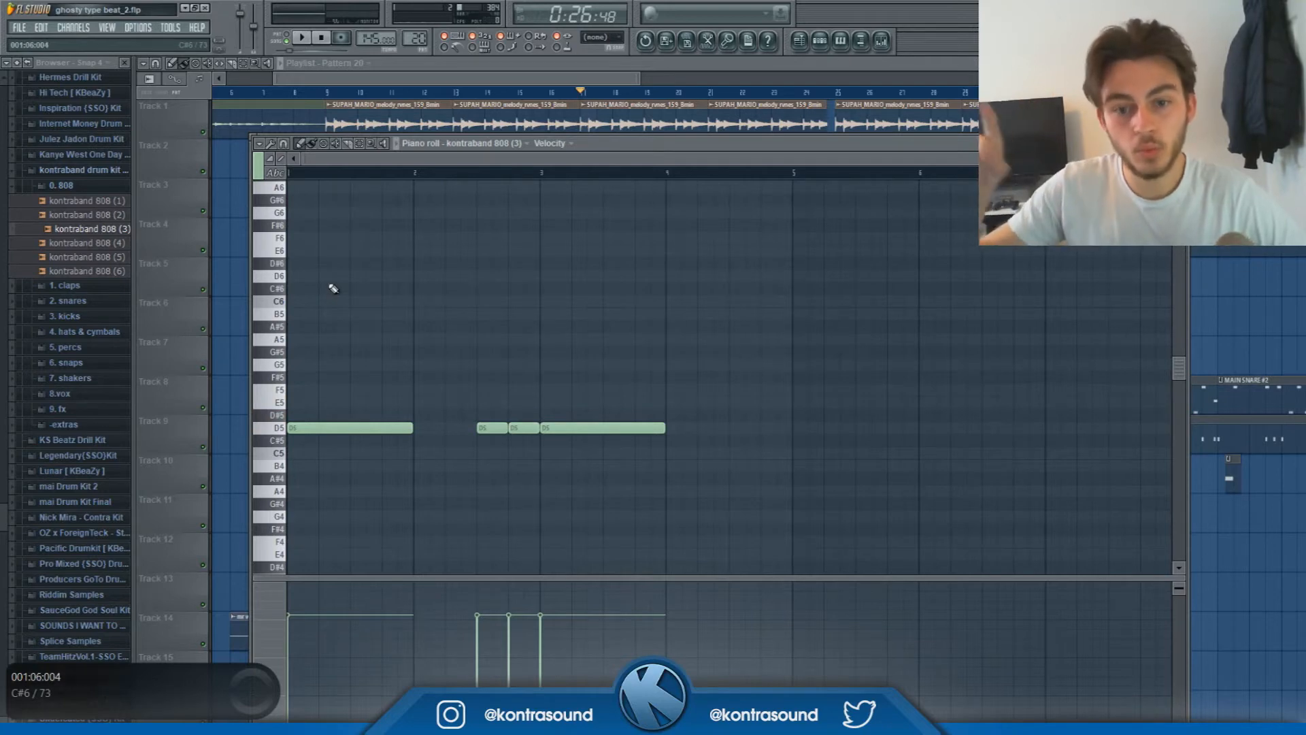
click(275, 263)
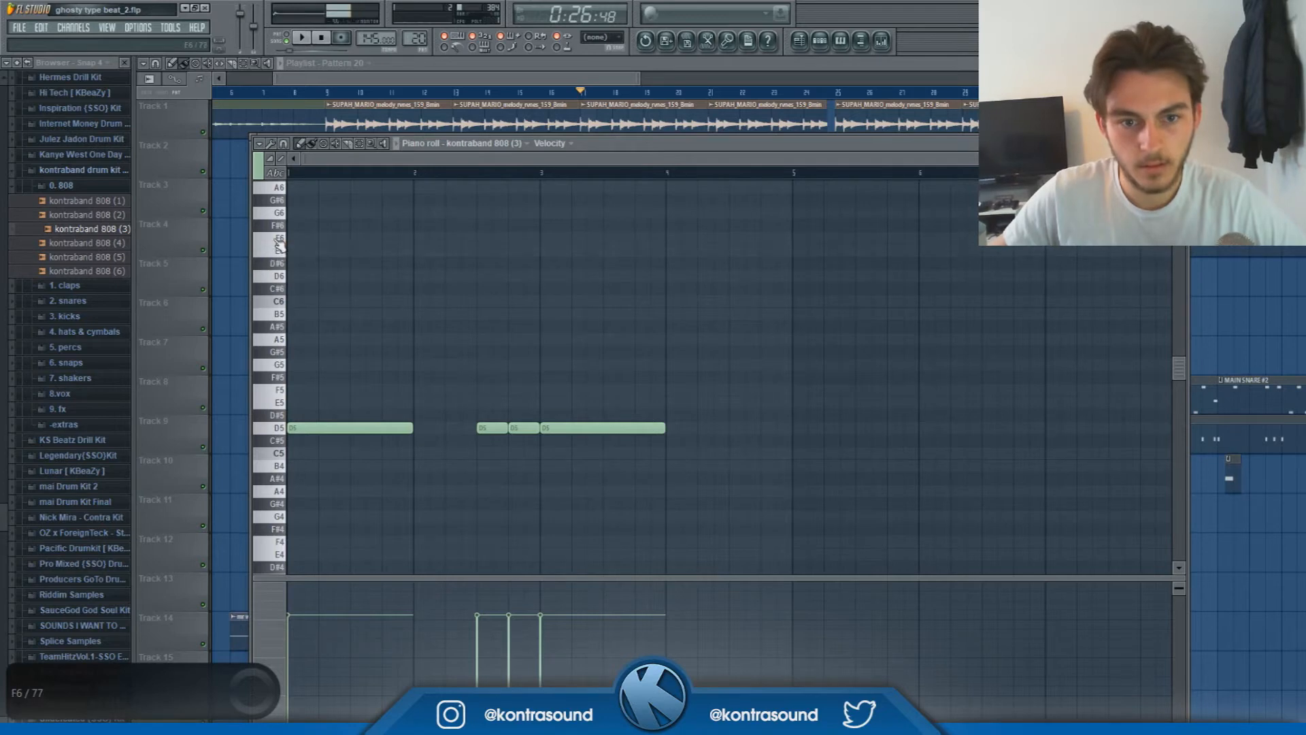
scroll(276, 232, up, 3)
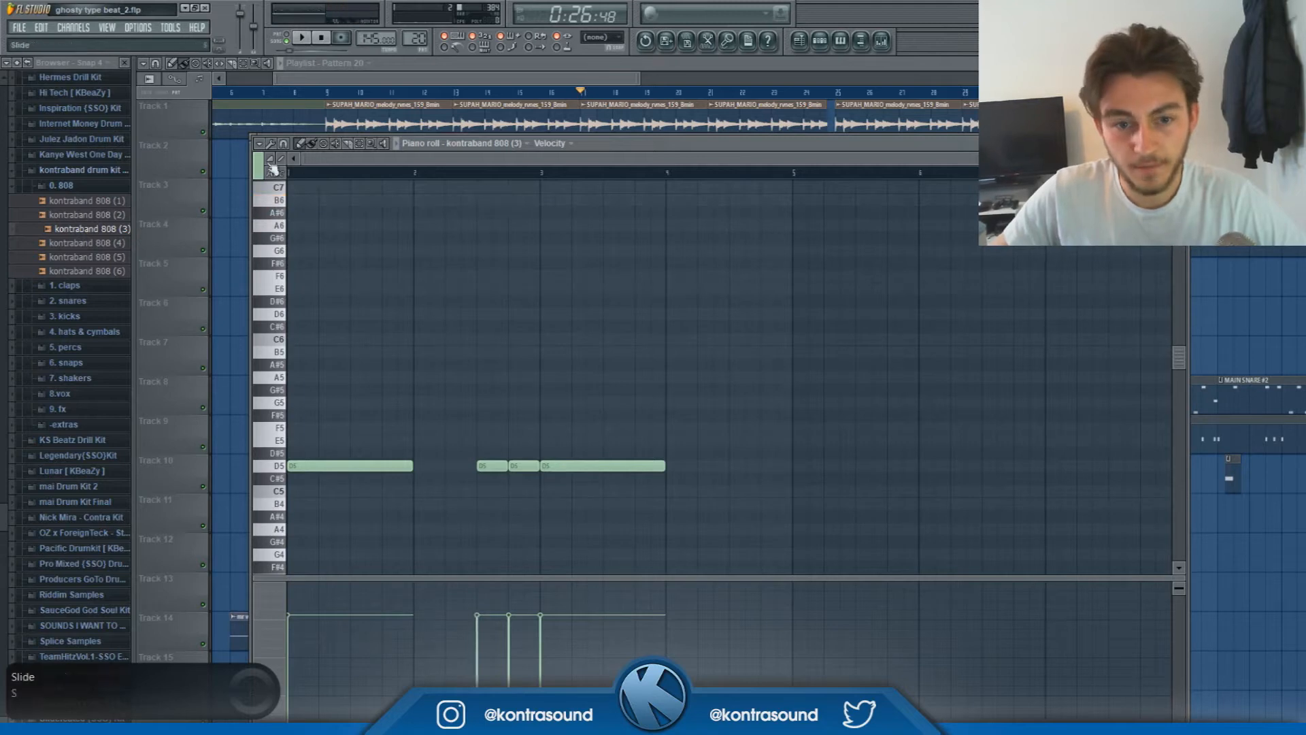
click(478, 201)
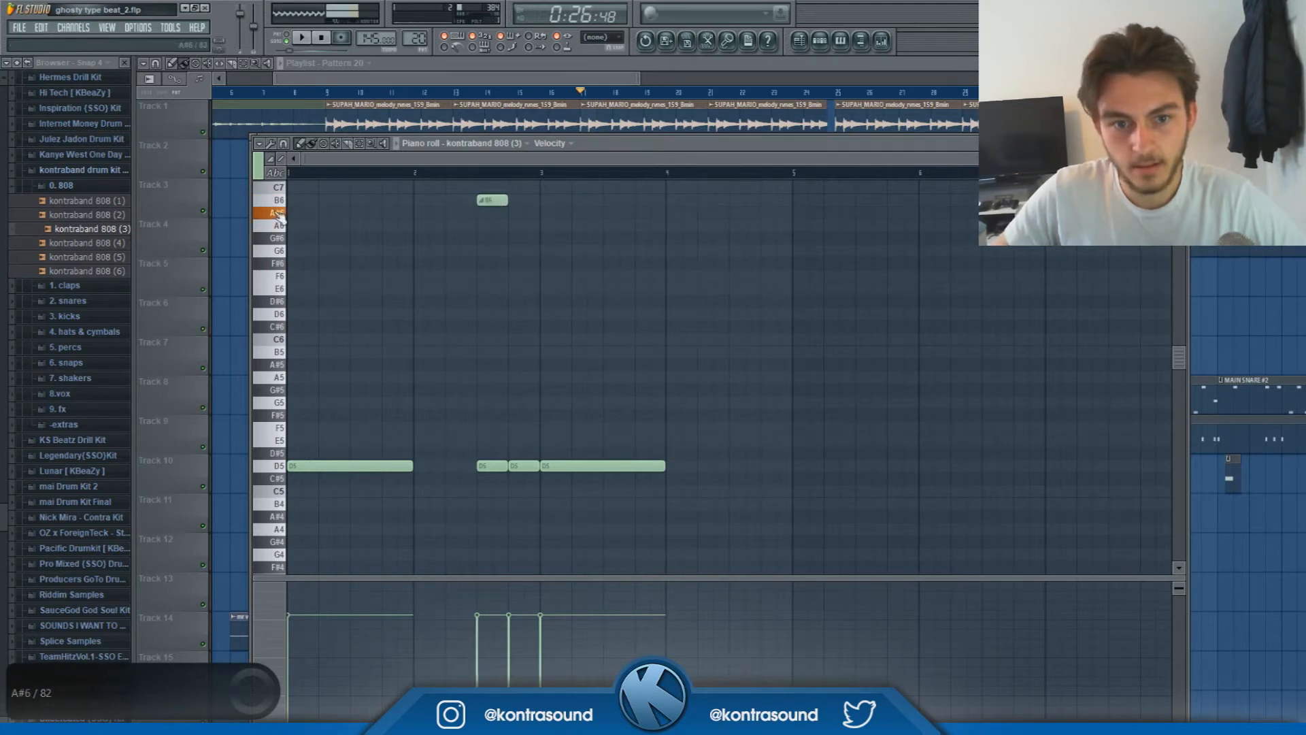
click(514, 215)
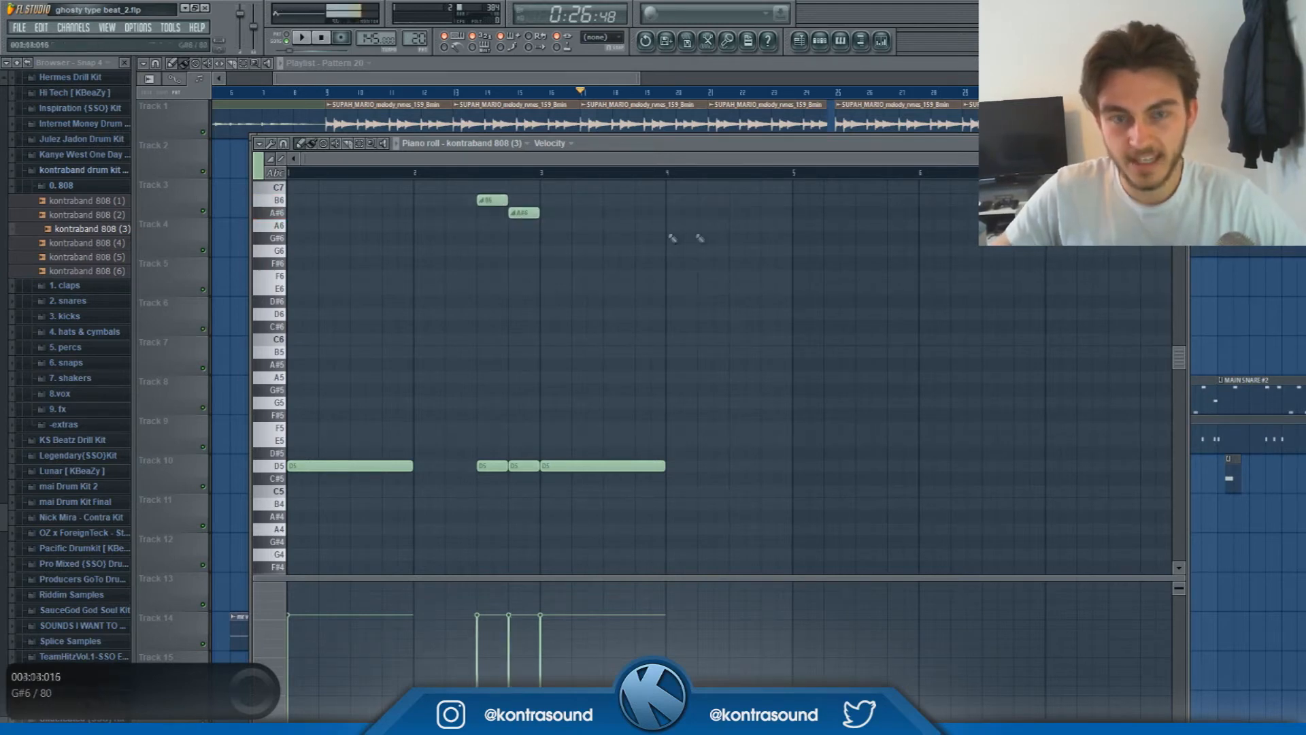
key(space)
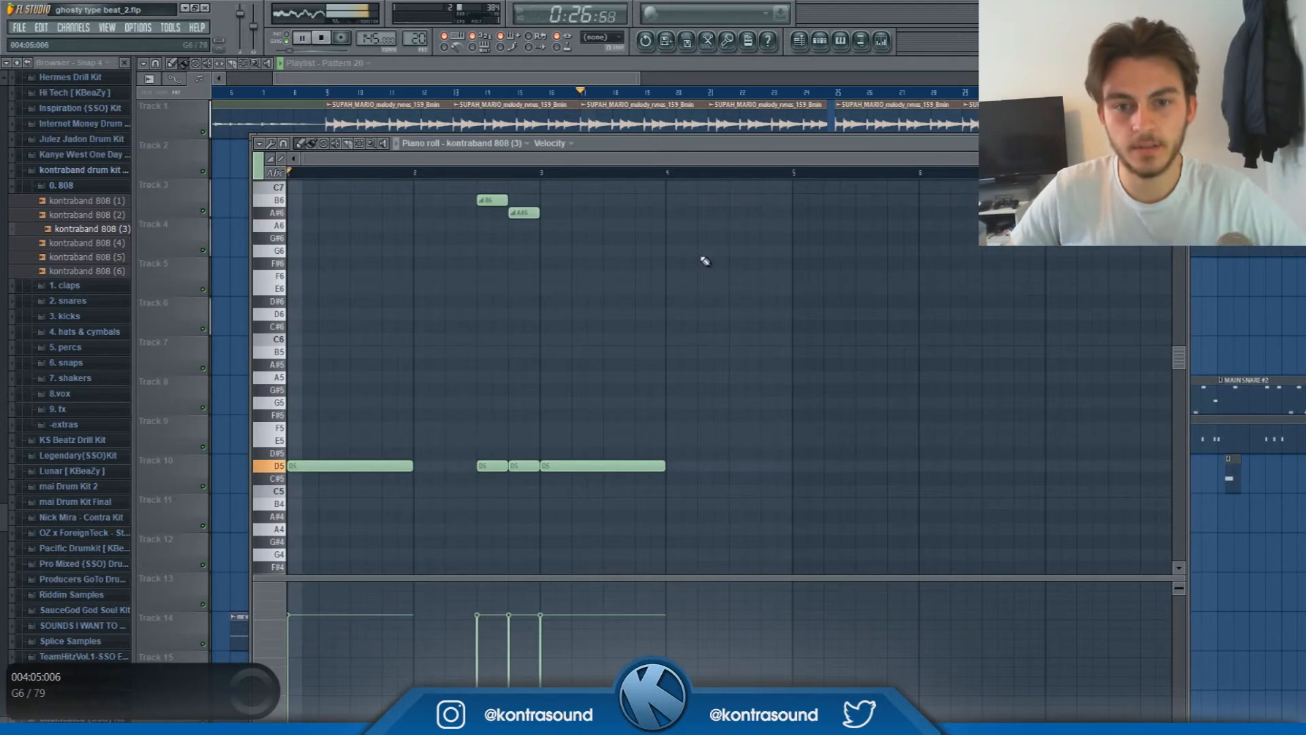
scroll(592, 358, up, 3)
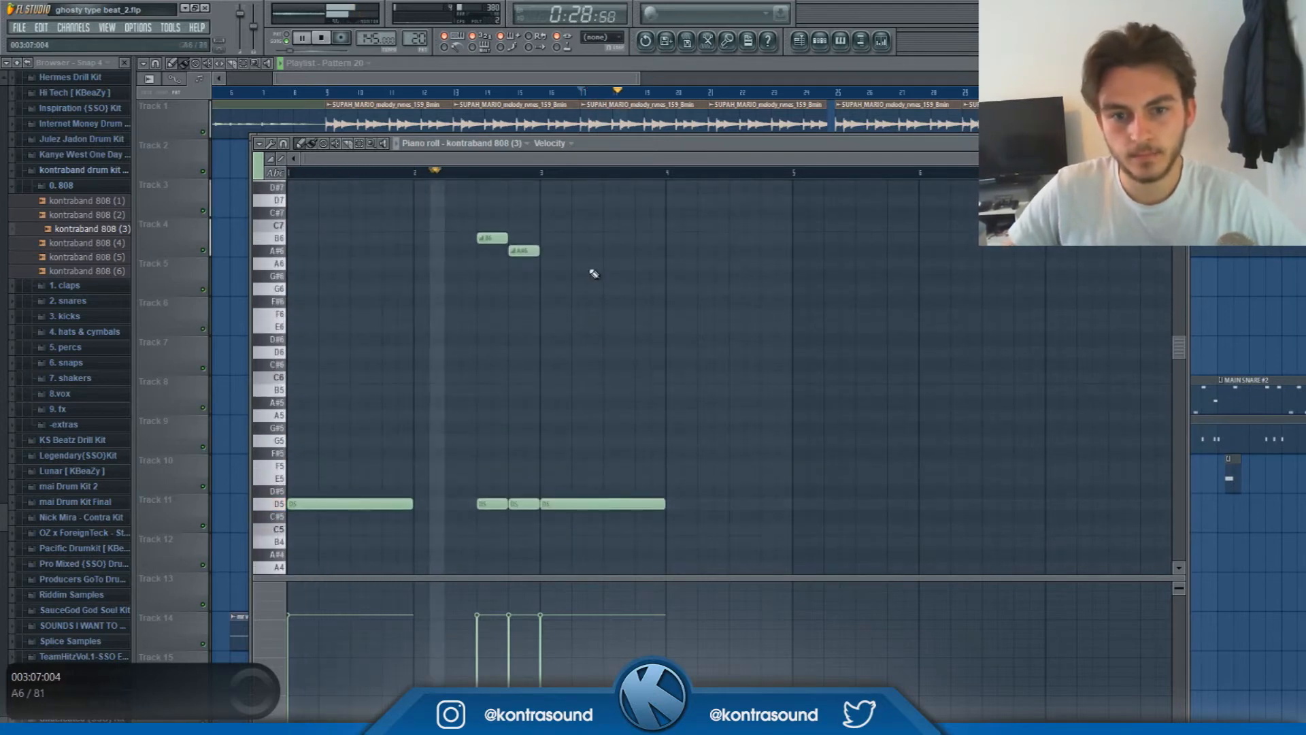
key(space)
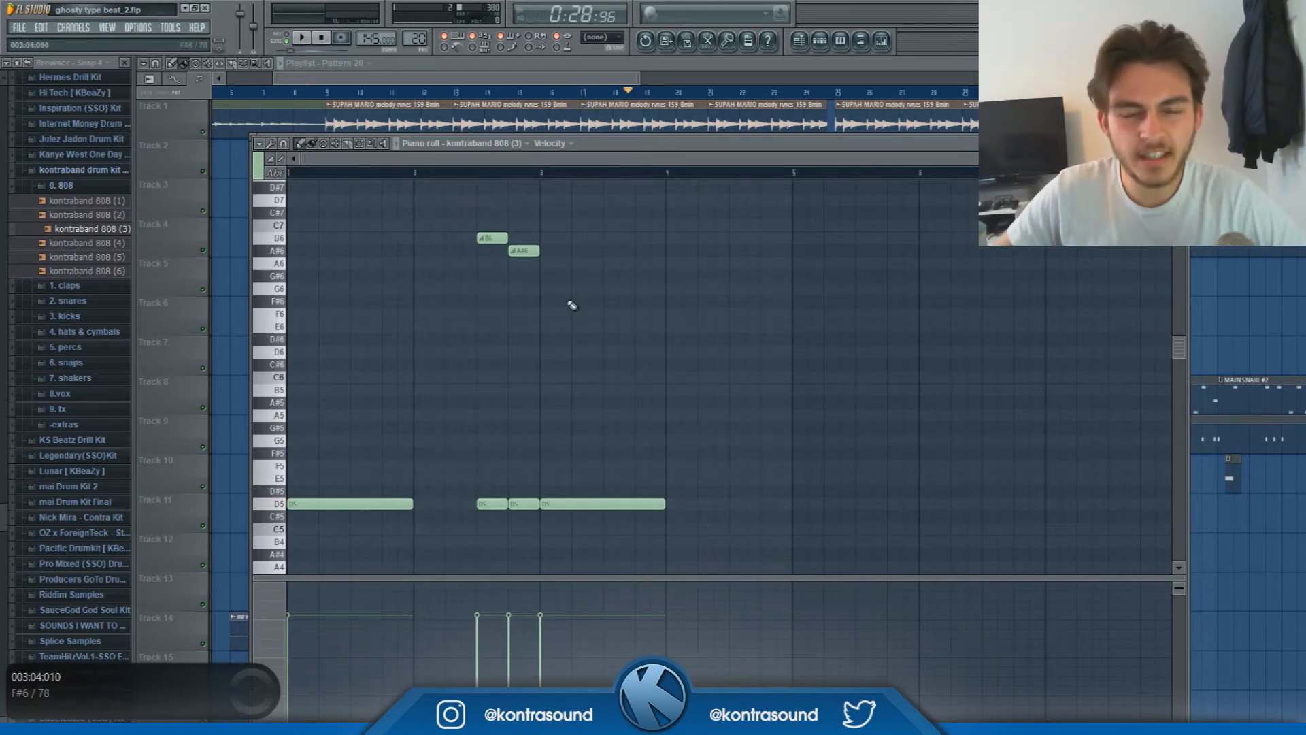
Shorten the B6 and A#6 slide notes to one step each so the slides happen faster
scroll(572, 291, up, 1)
drag(575, 292, 486, 233)
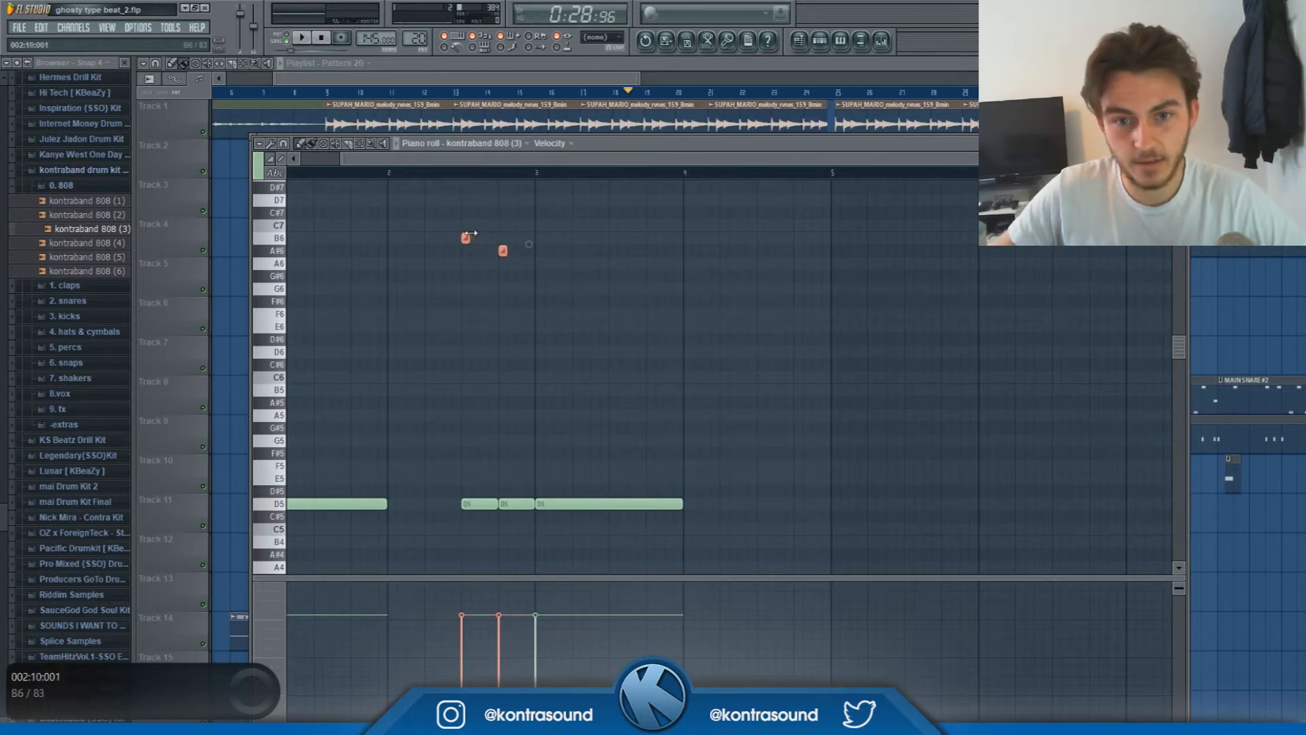
scroll(479, 236, up, 2)
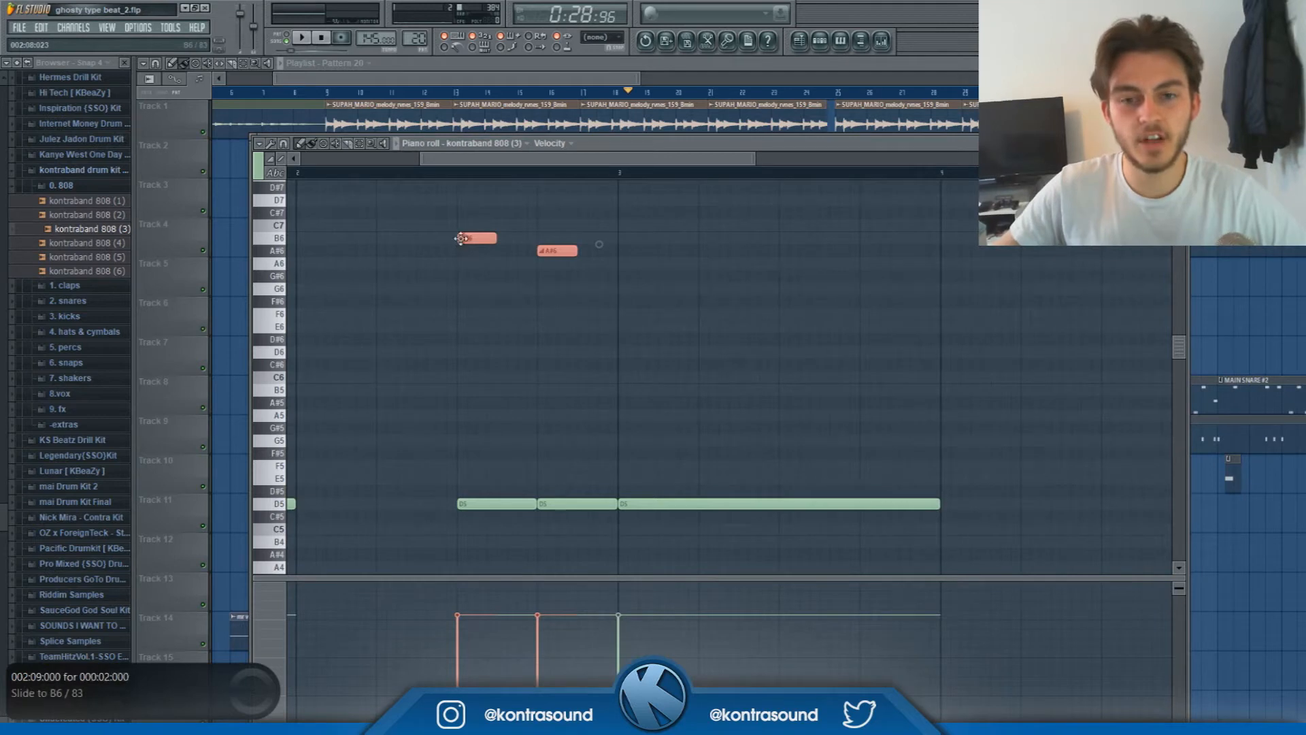
scroll(497, 262, up, 2)
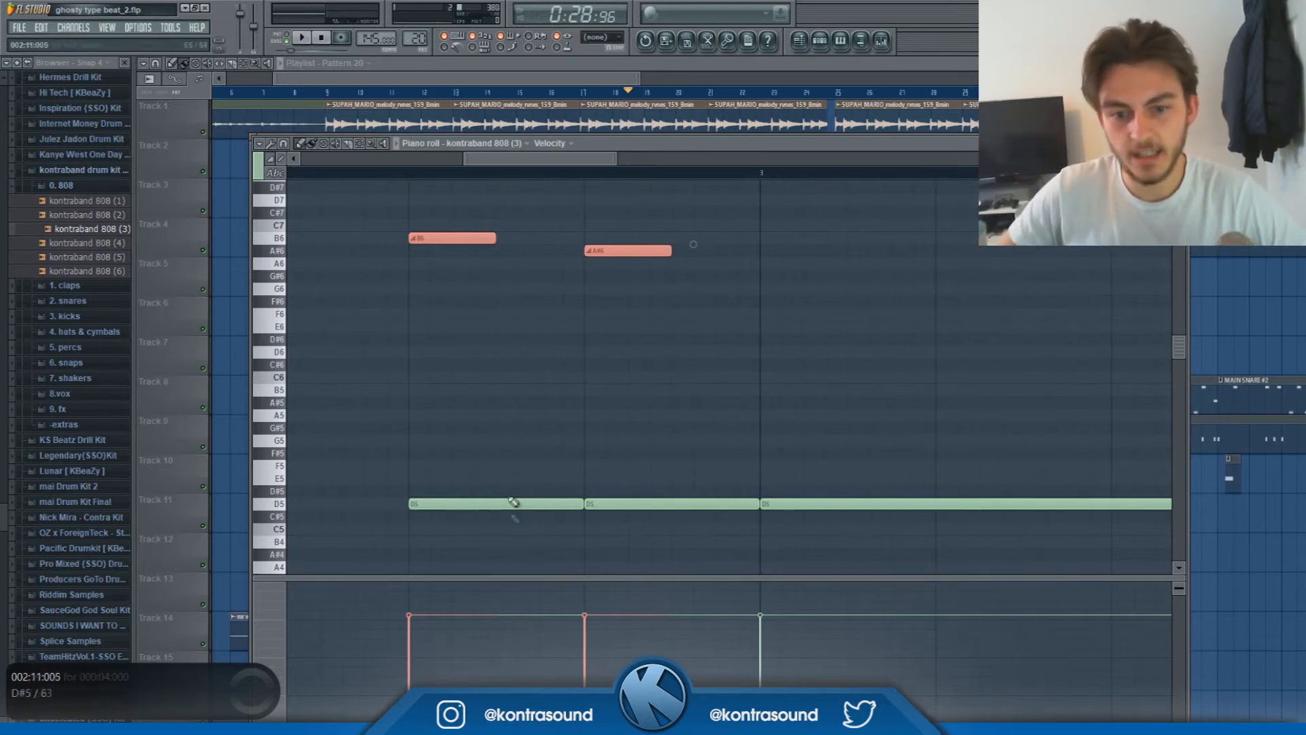
scroll(504, 498, down, 3)
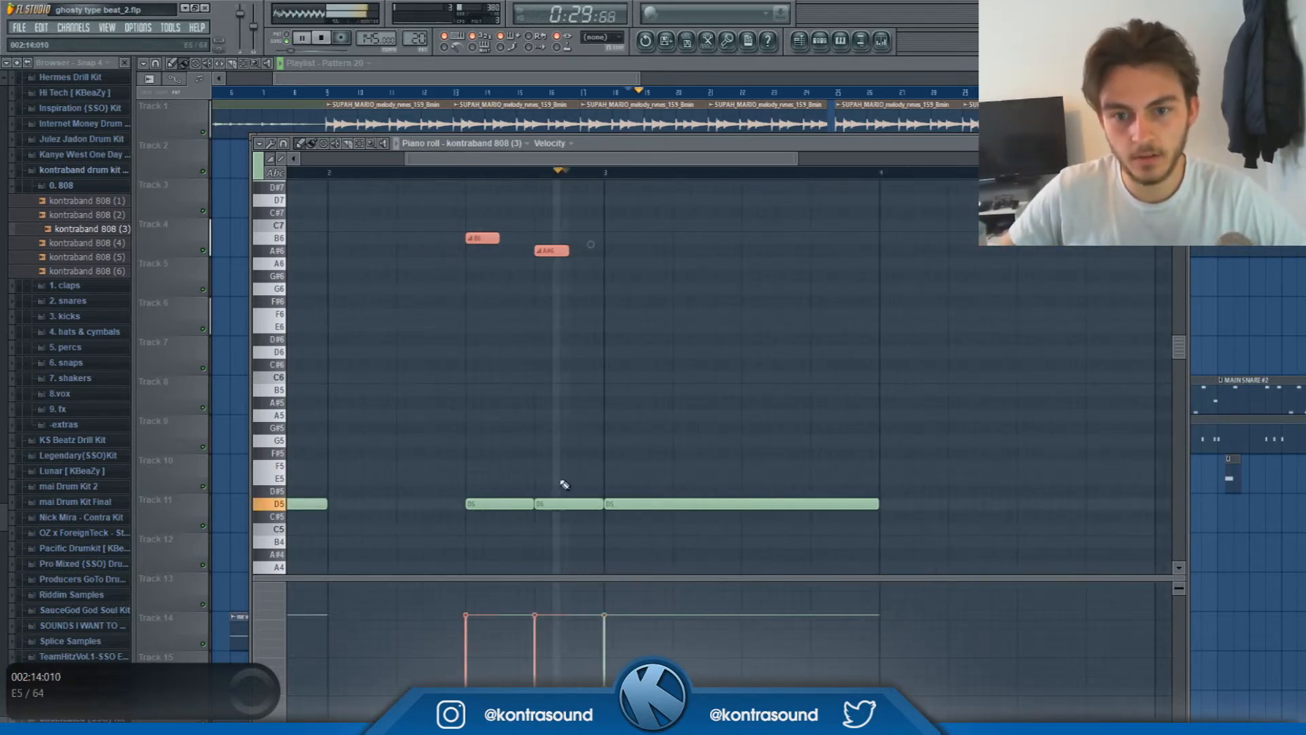
key(space)
drag(591, 280, 481, 239)
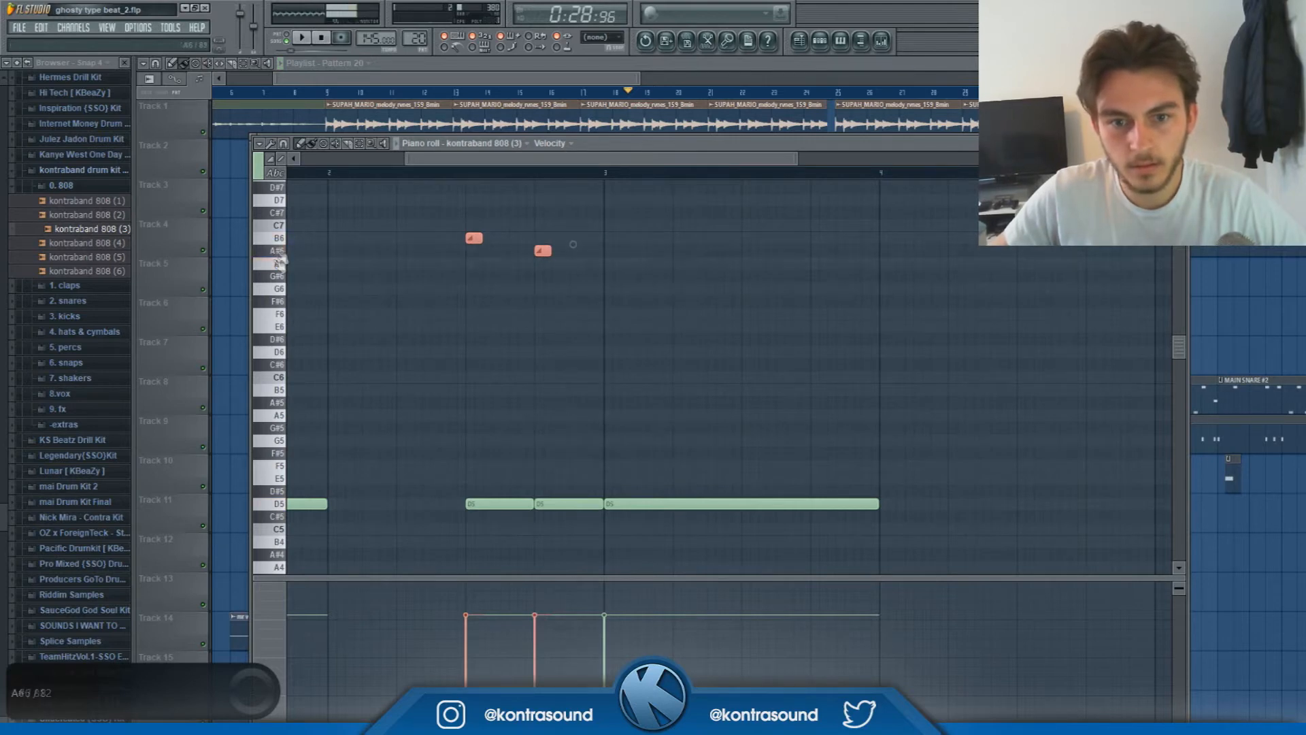
Play the bassline from bar 2 and again from the start of the pattern to hear the shortened slides
click(379, 175)
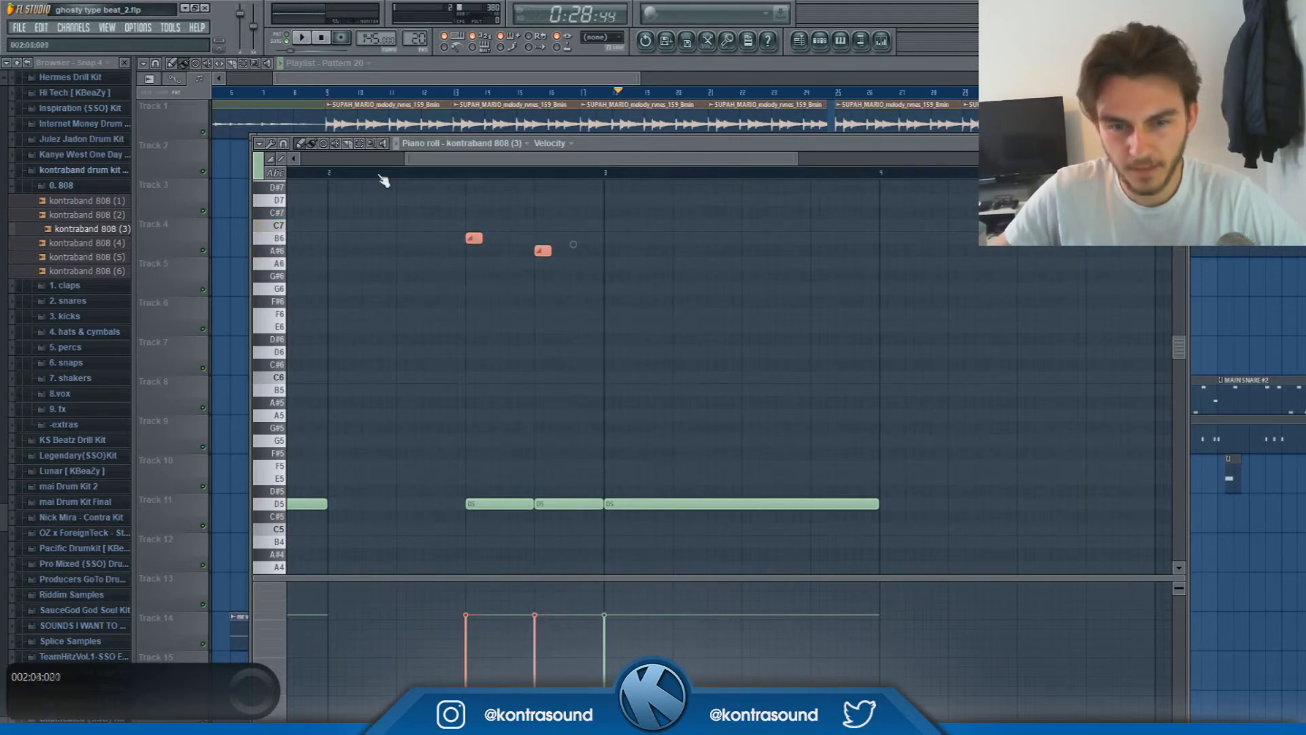
key(space)
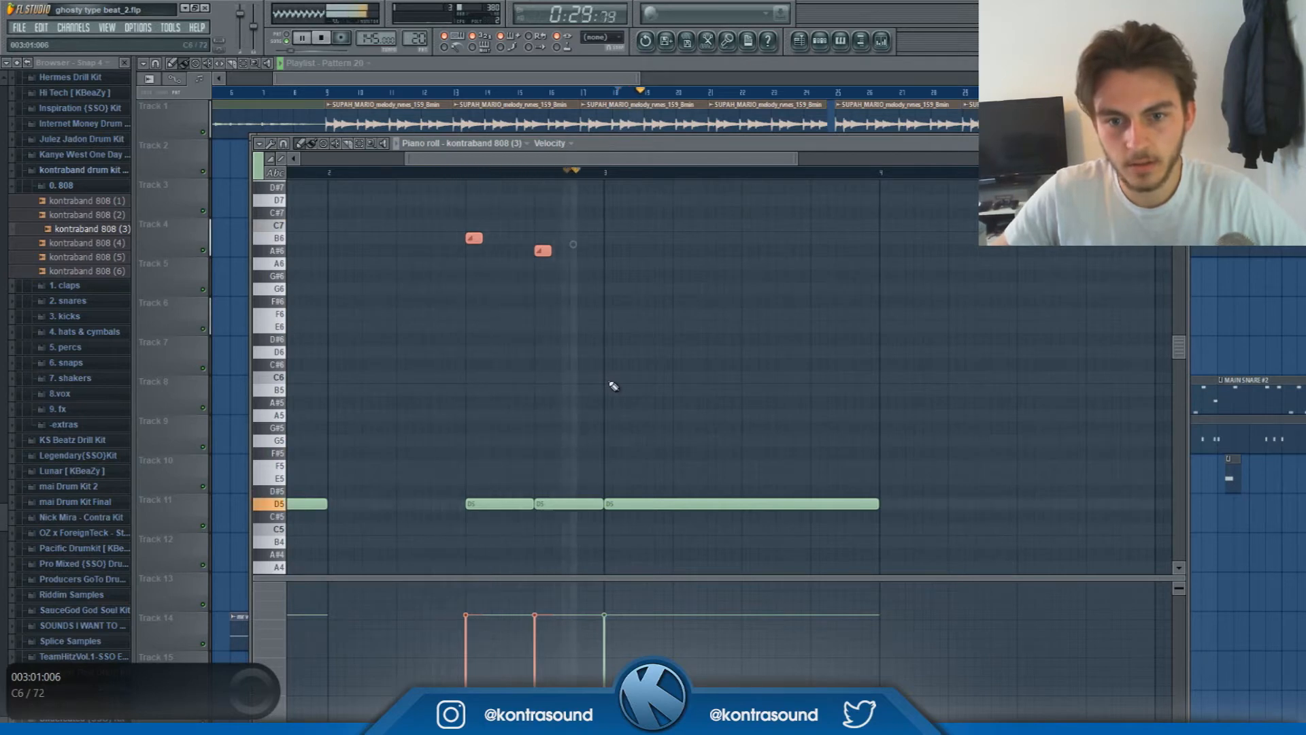
scroll(535, 366, down, 3)
click(290, 174)
scroll(570, 413, up, 3)
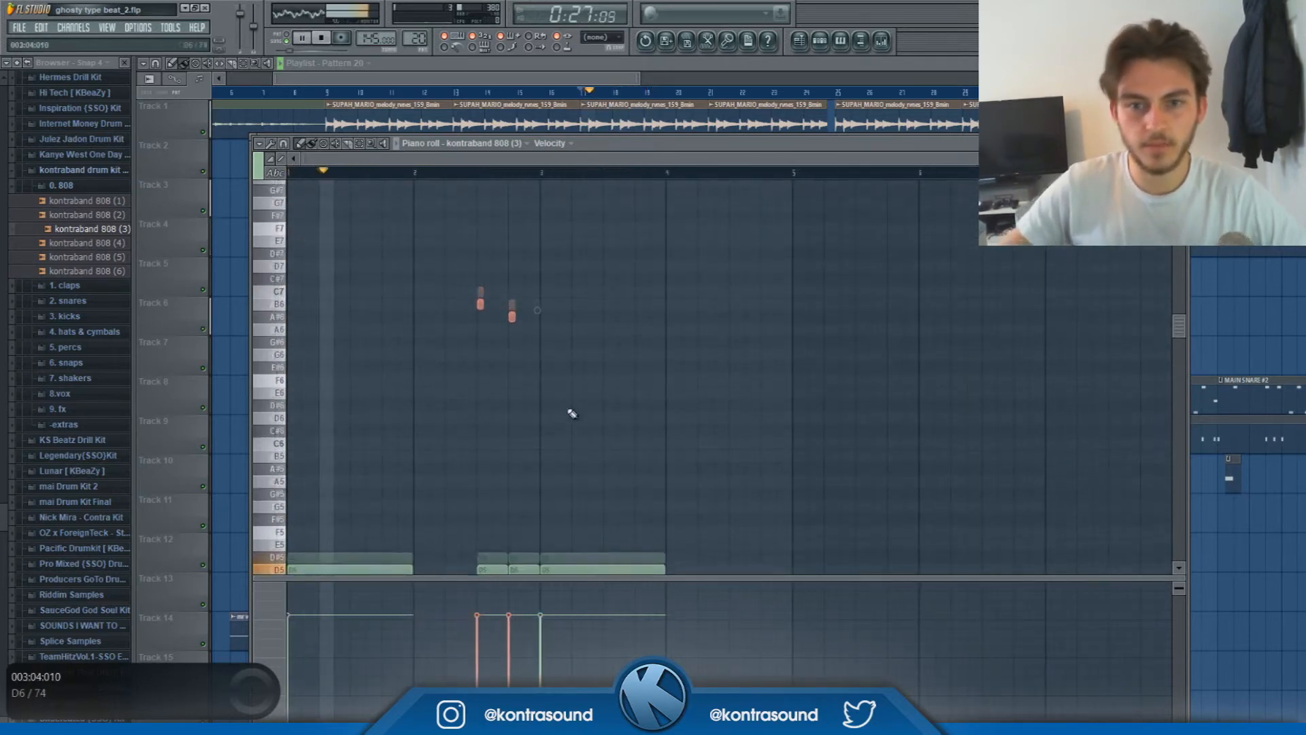
scroll(569, 394, down, 3)
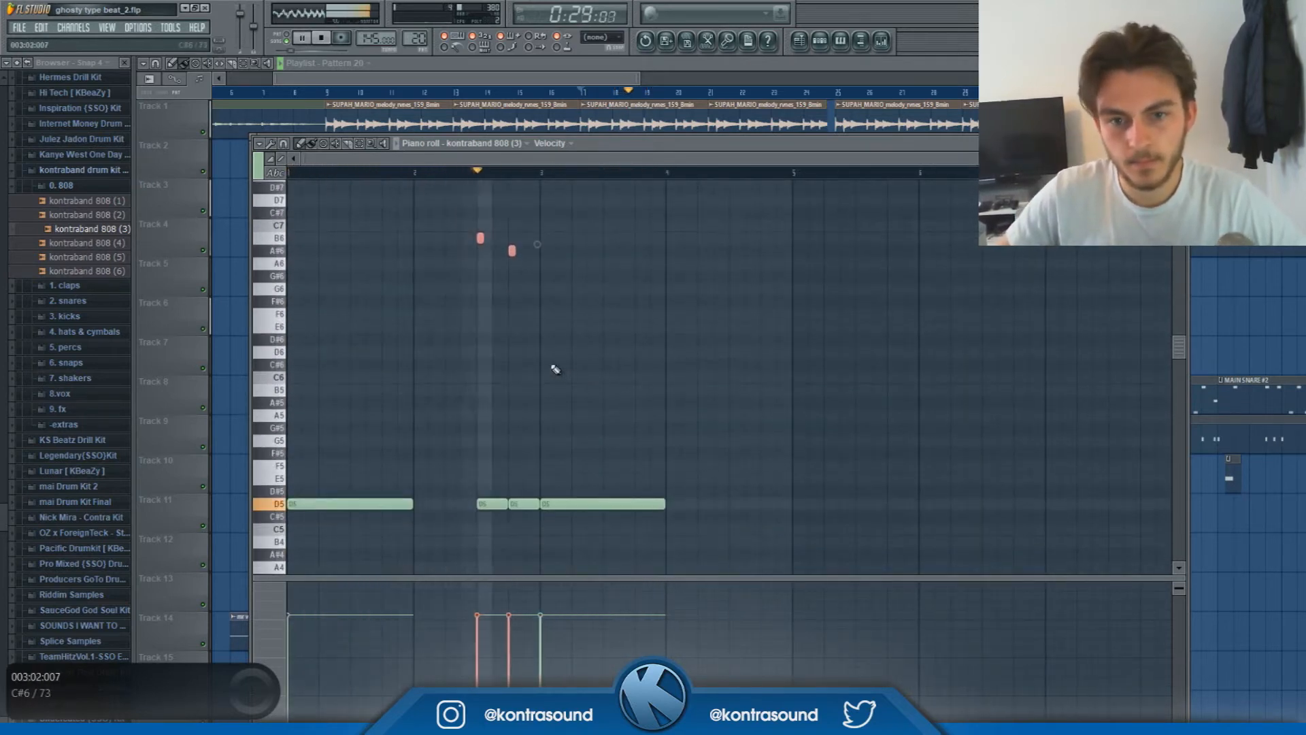
key(space)
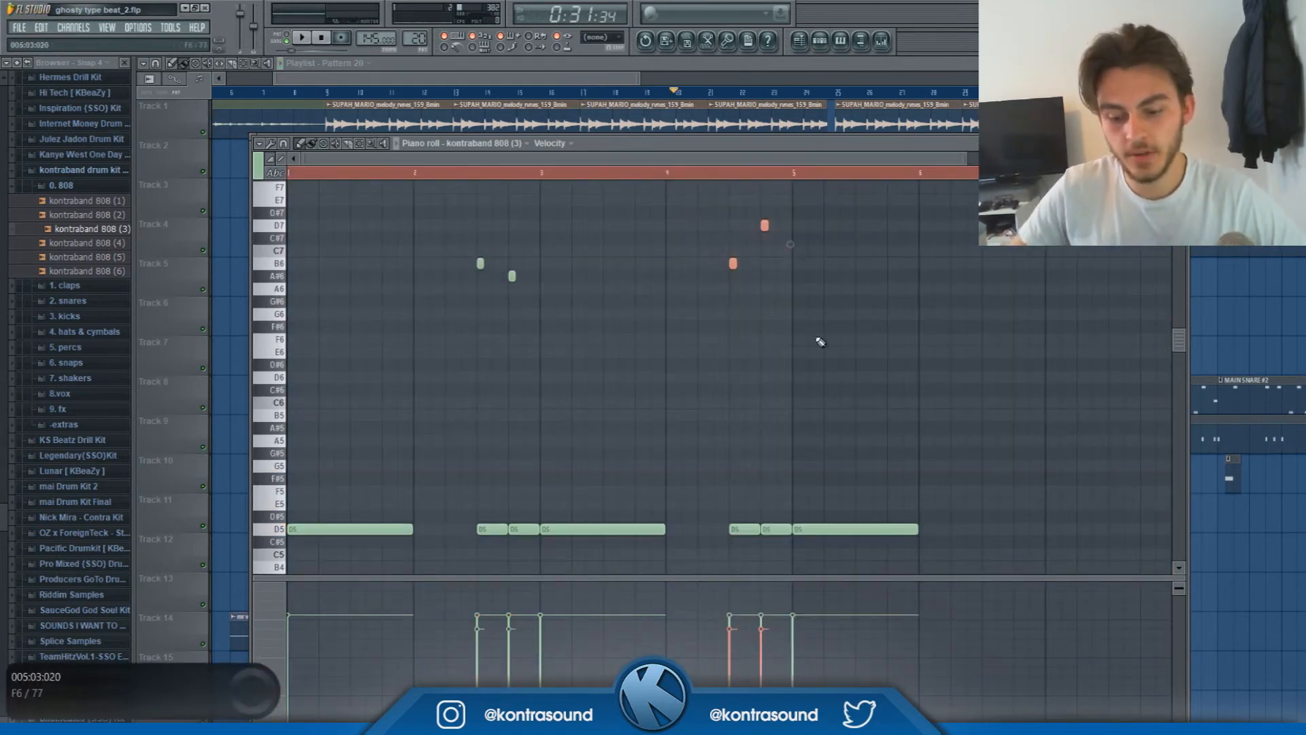
Play the extended bassline from the start of the pattern to check the second phrase with its B6 and D#7 slides
scroll(819, 341, down, 2)
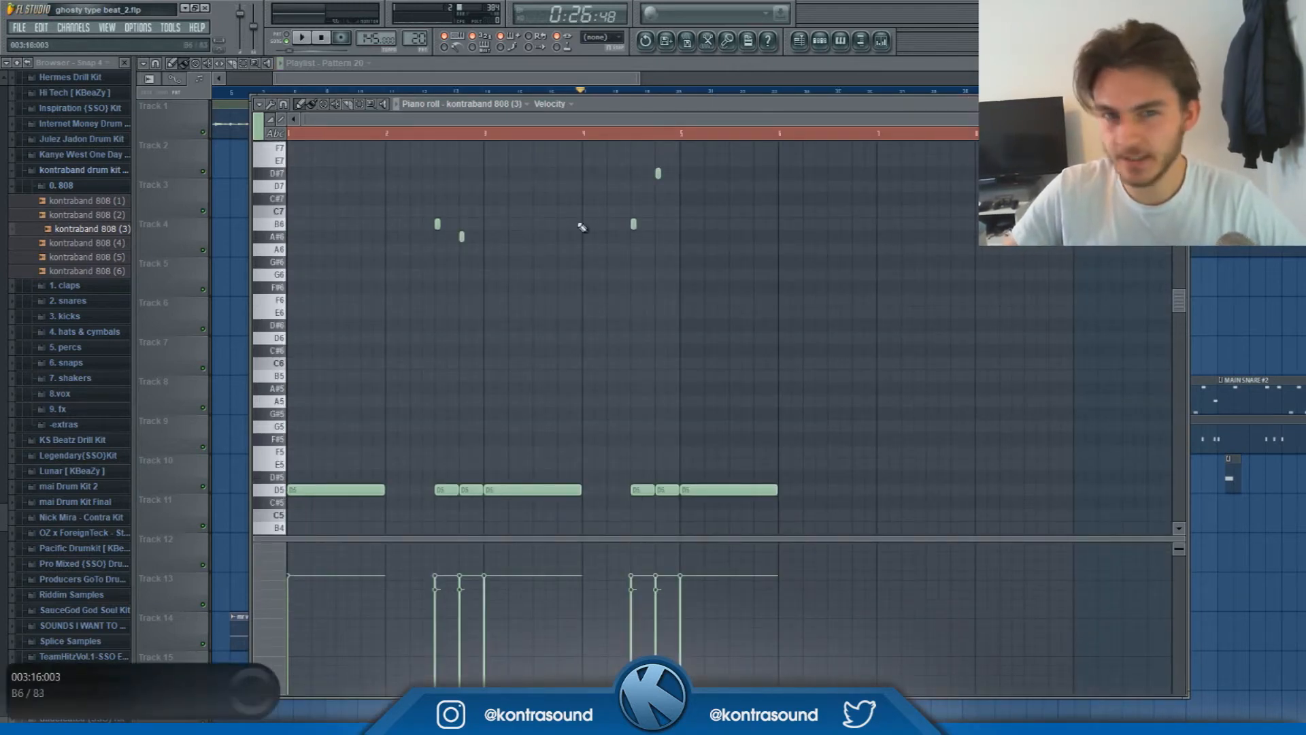
key(space)
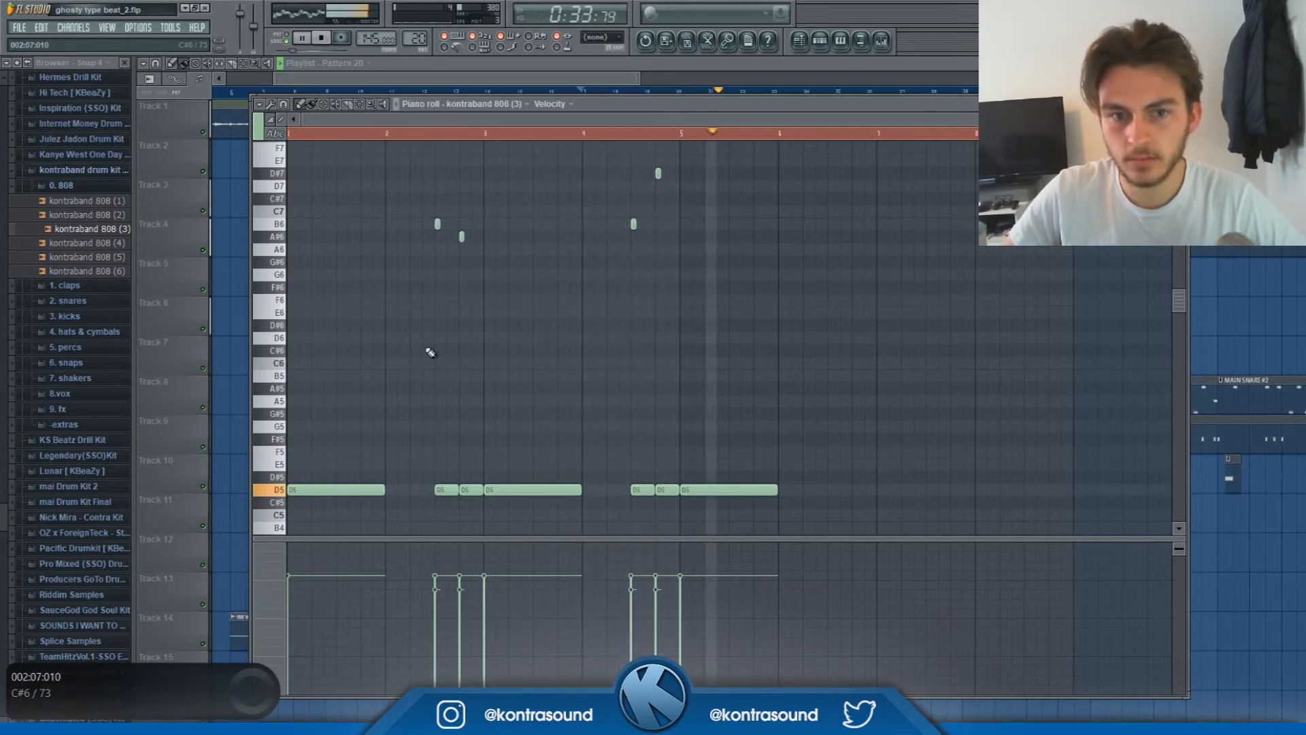
key(space)
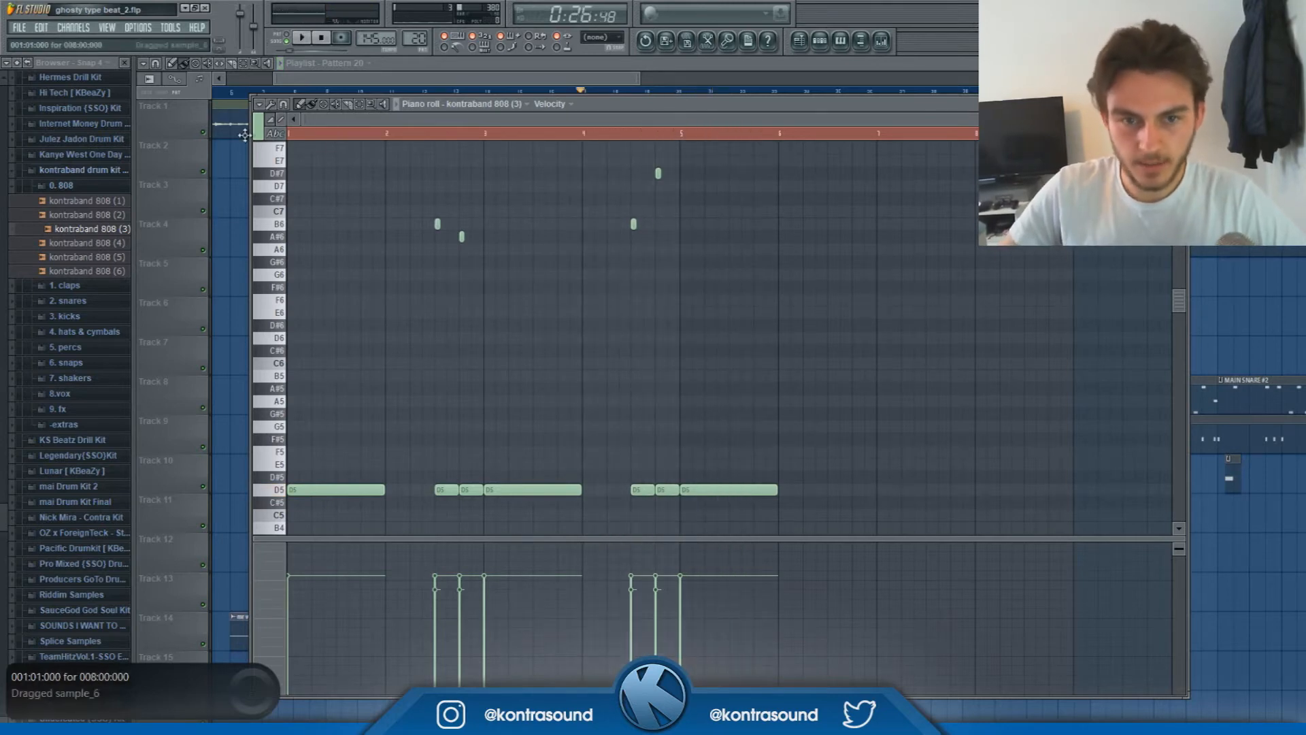
Play the bassline from the start of the pattern and again from the middle of bar 2
key(space)
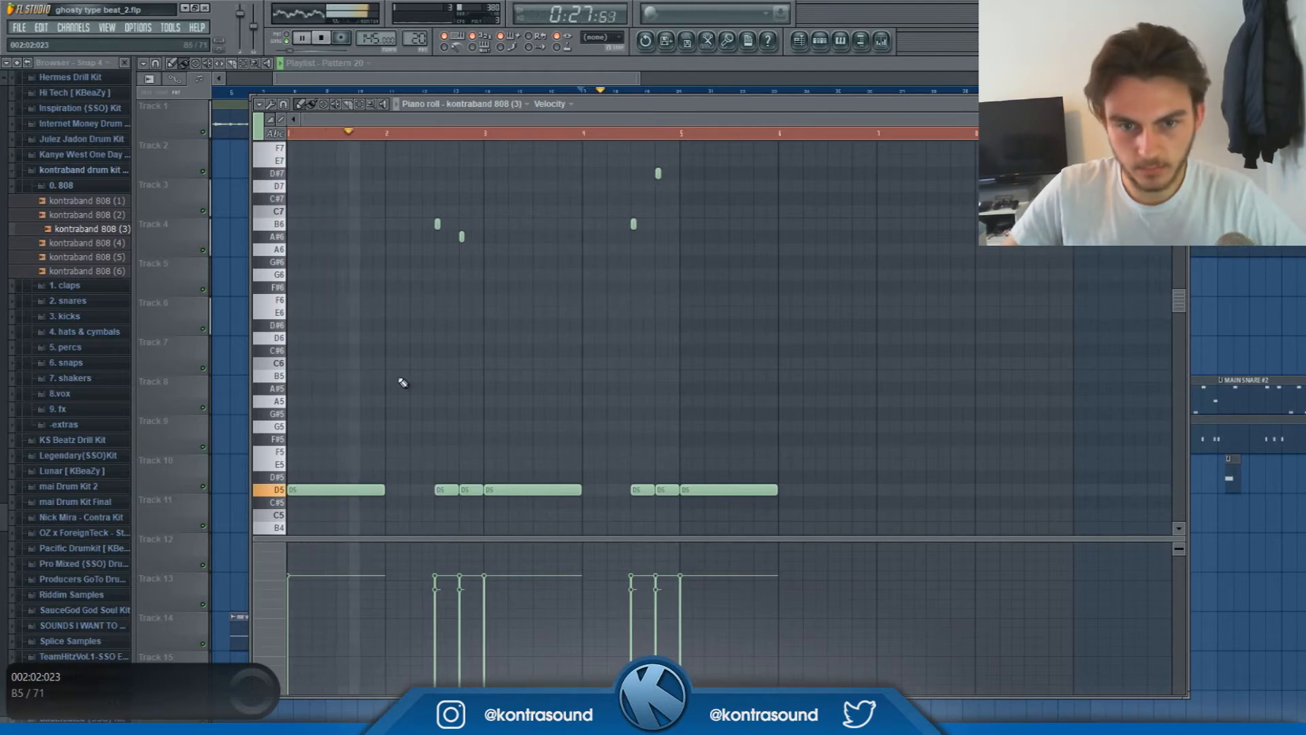
scroll(390, 370, up, 2)
key(space)
key(space)
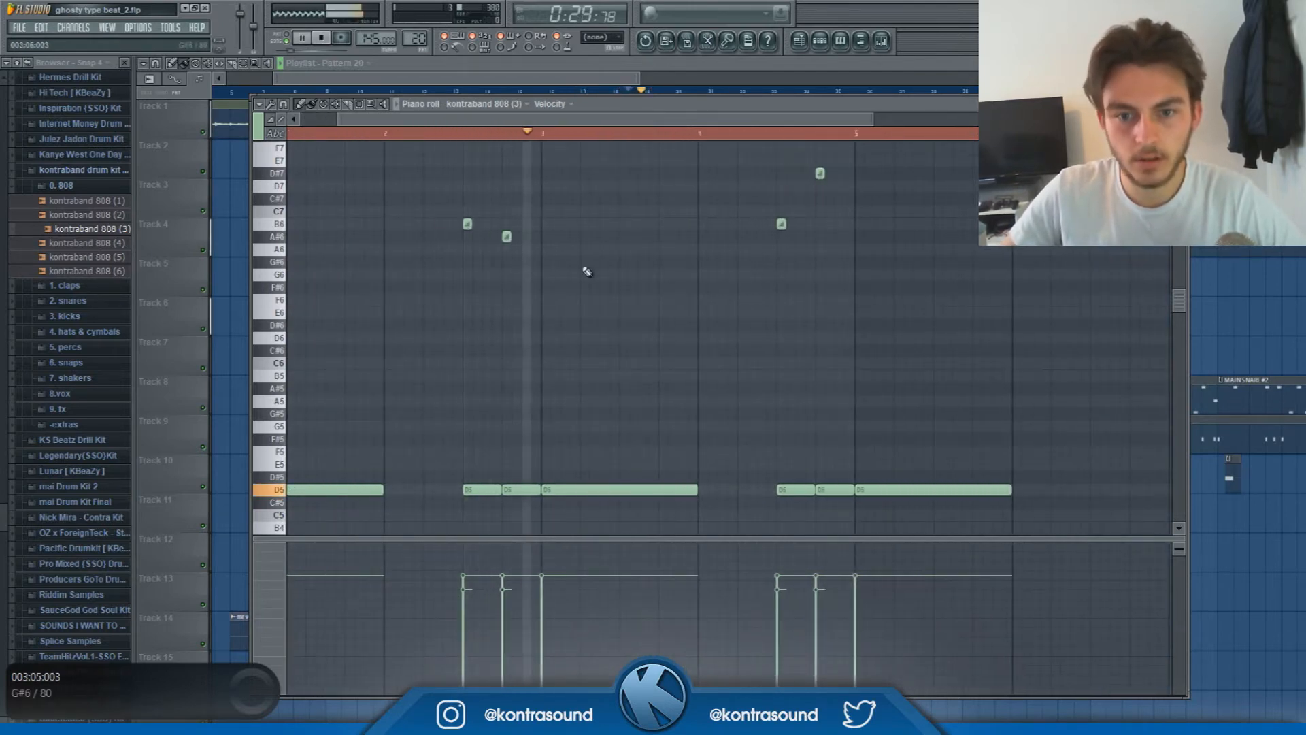
Add a second B6 and a second A#6 slide note before bar 3 and split the D5 notes beneath into four equal notes
scroll(471, 331, up, 2)
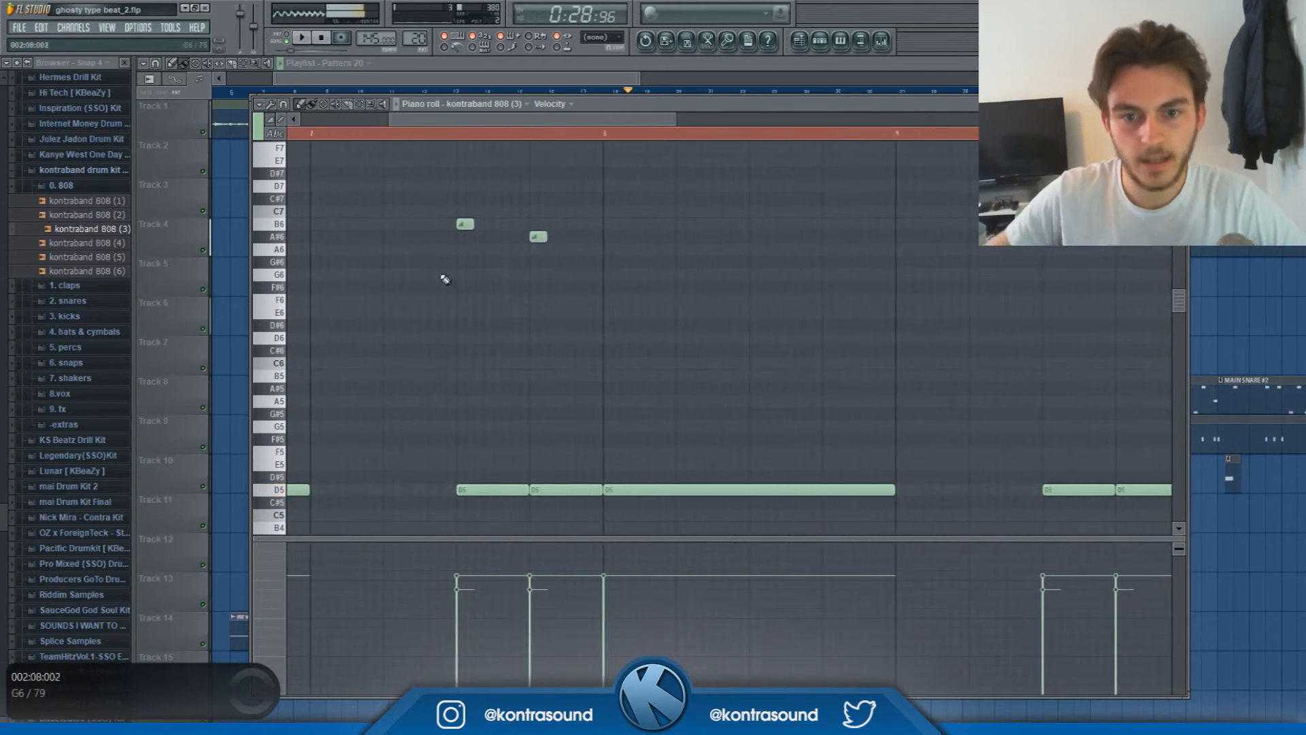
click(495, 224)
click(567, 236)
scroll(493, 381, up, 1)
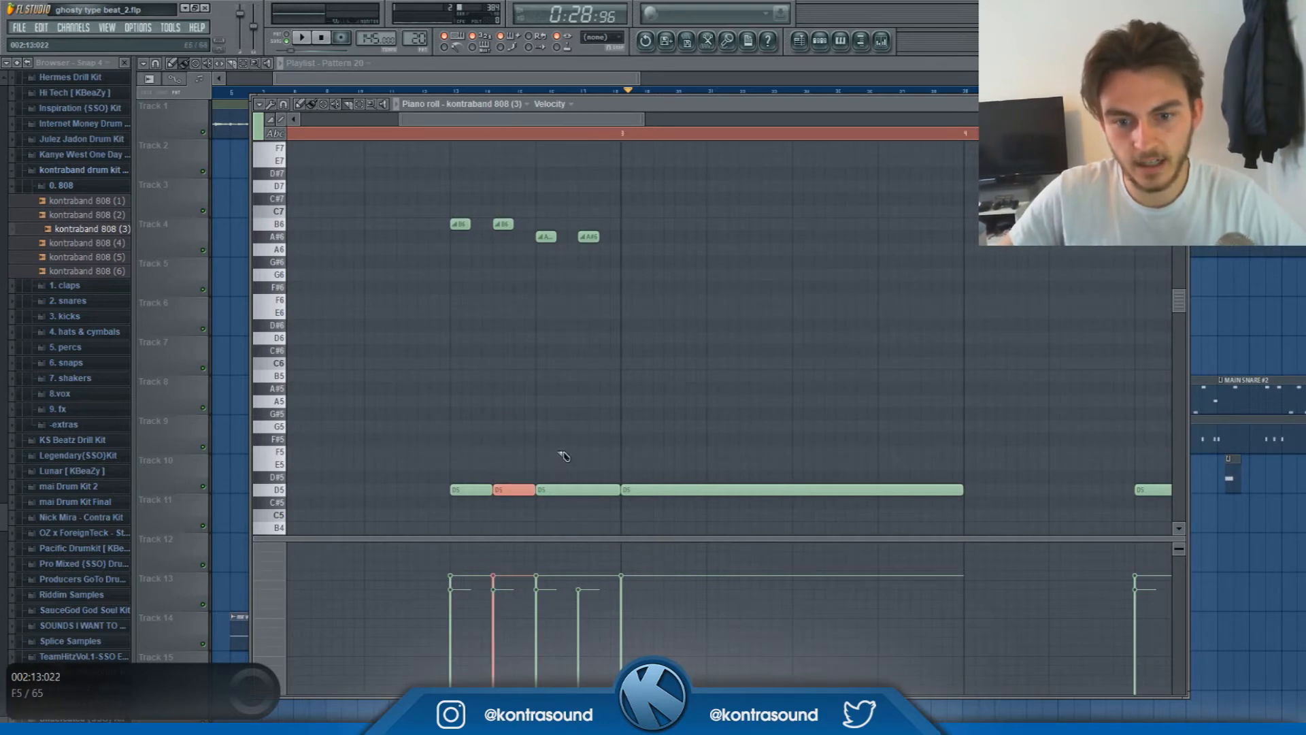
scroll(504, 230, up, 2)
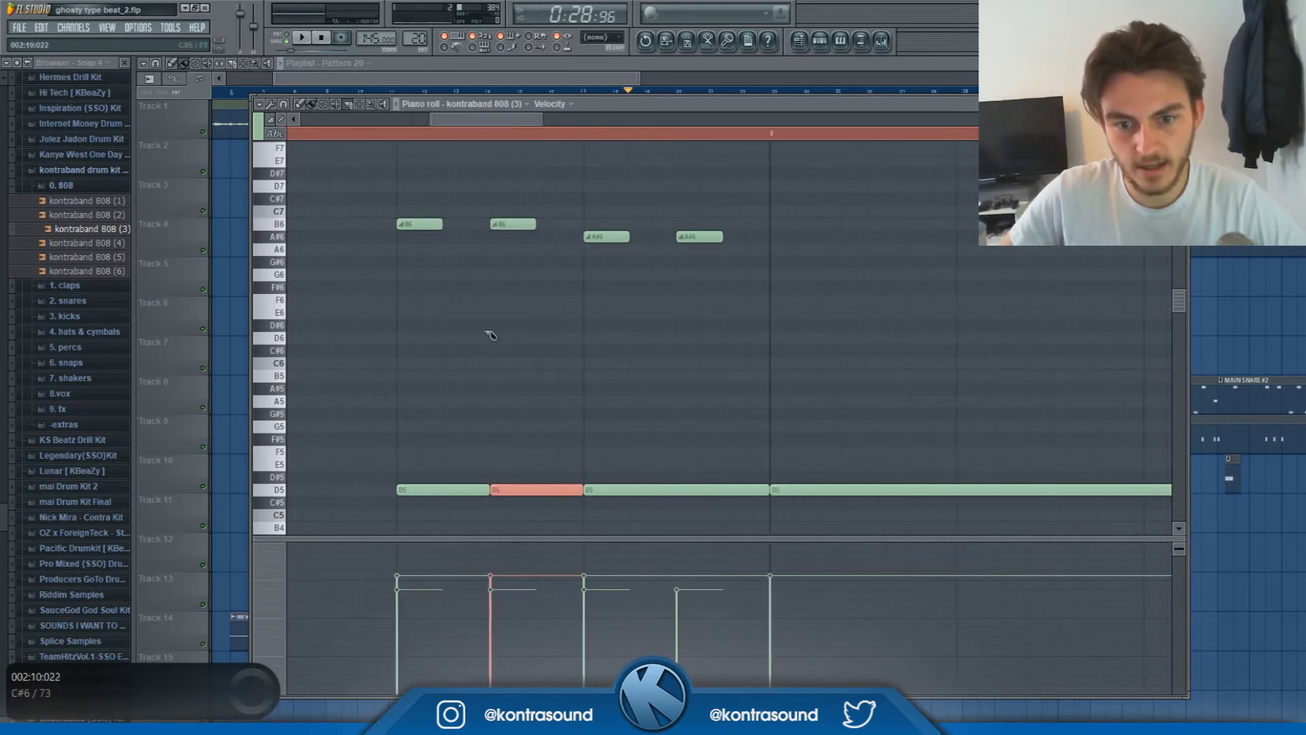
scroll(575, 298, down, 2)
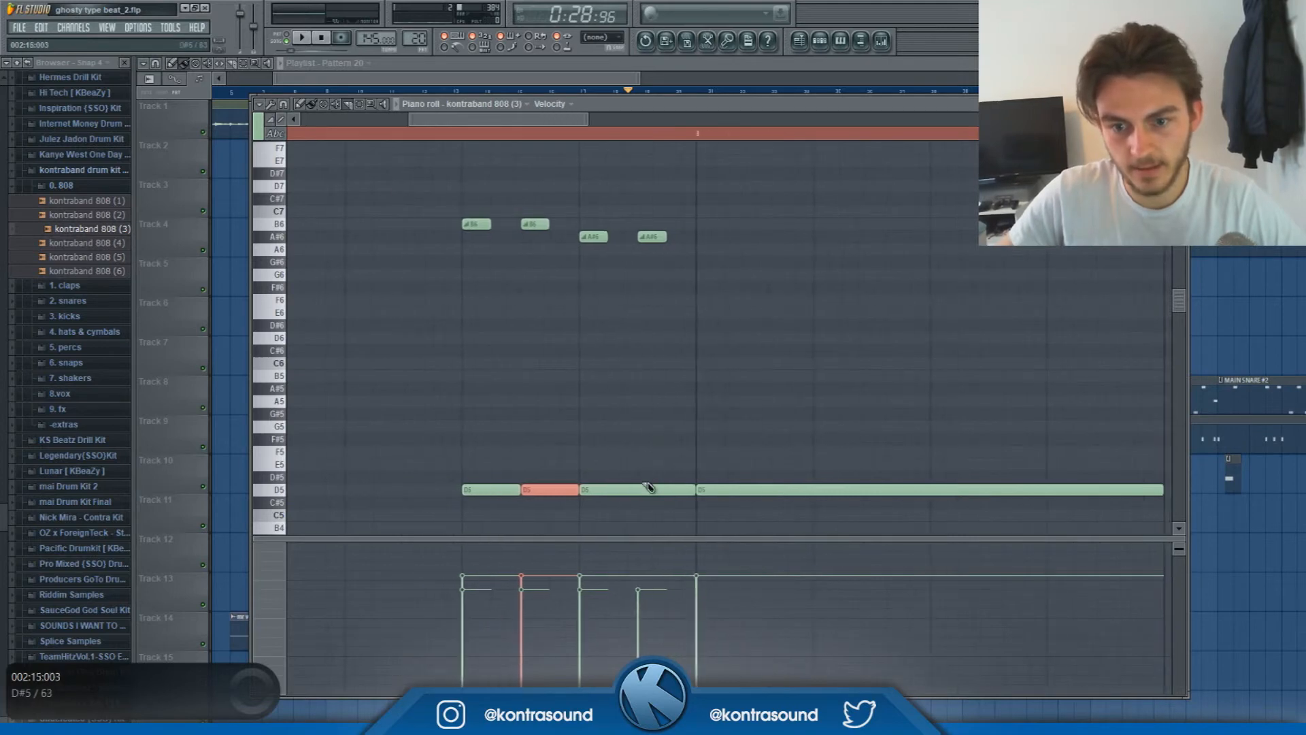
scroll(496, 399, down, 1)
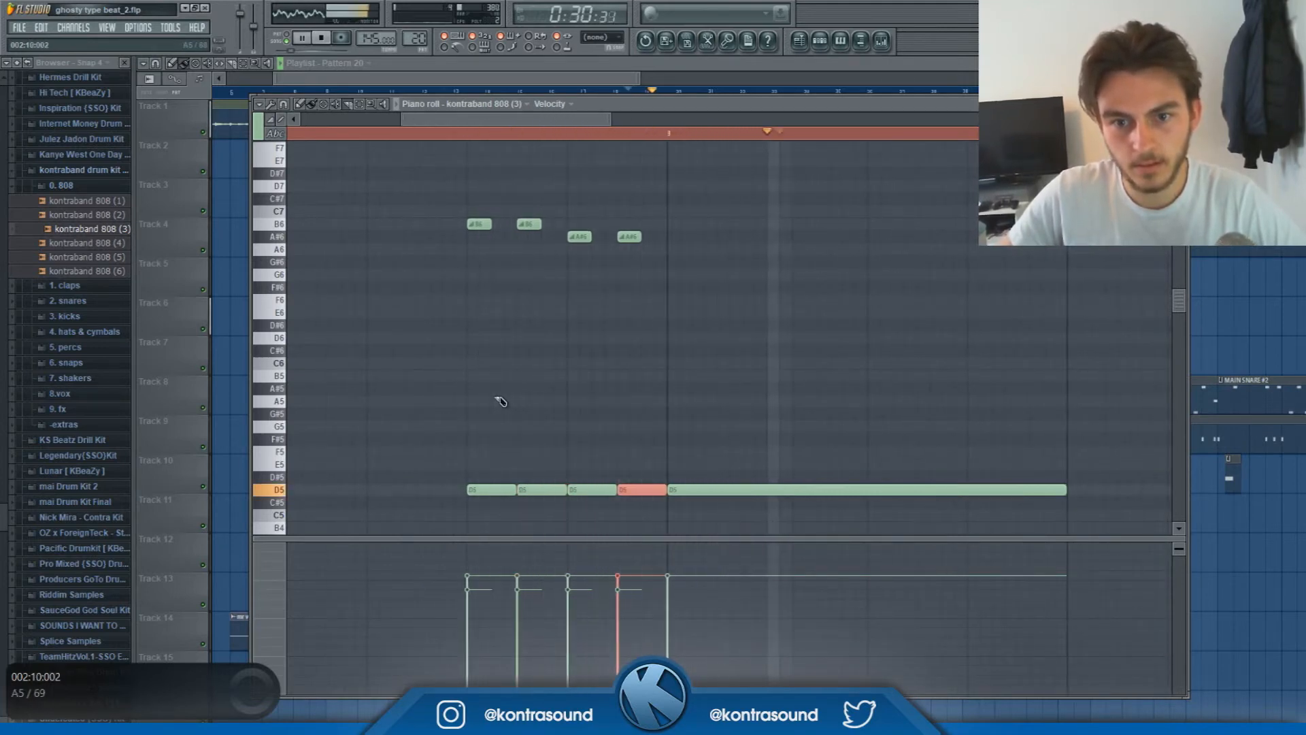
Shorten the first B6 and first A#6 slide notes before bar 3 to half their length and play the result
key(space)
click(478, 224)
ctrl+shift+click(581, 238)
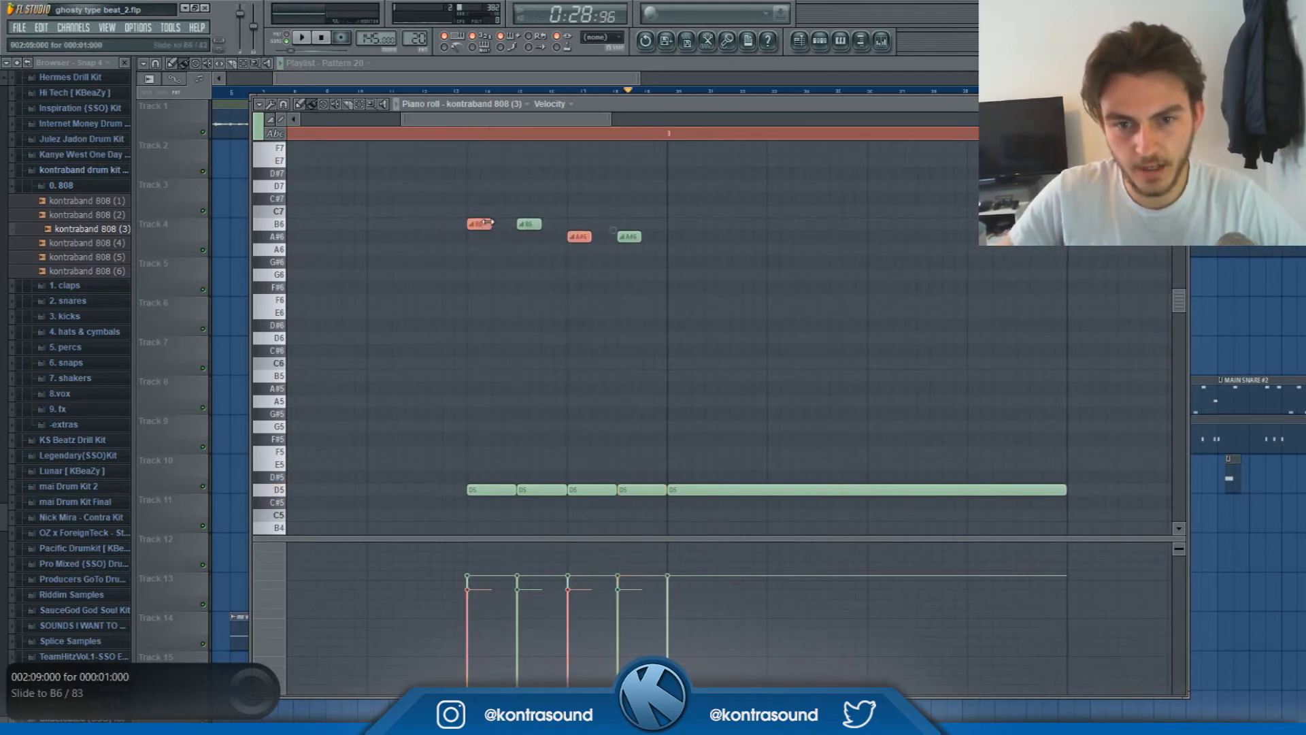
drag(489, 224, 478, 225)
key(space)
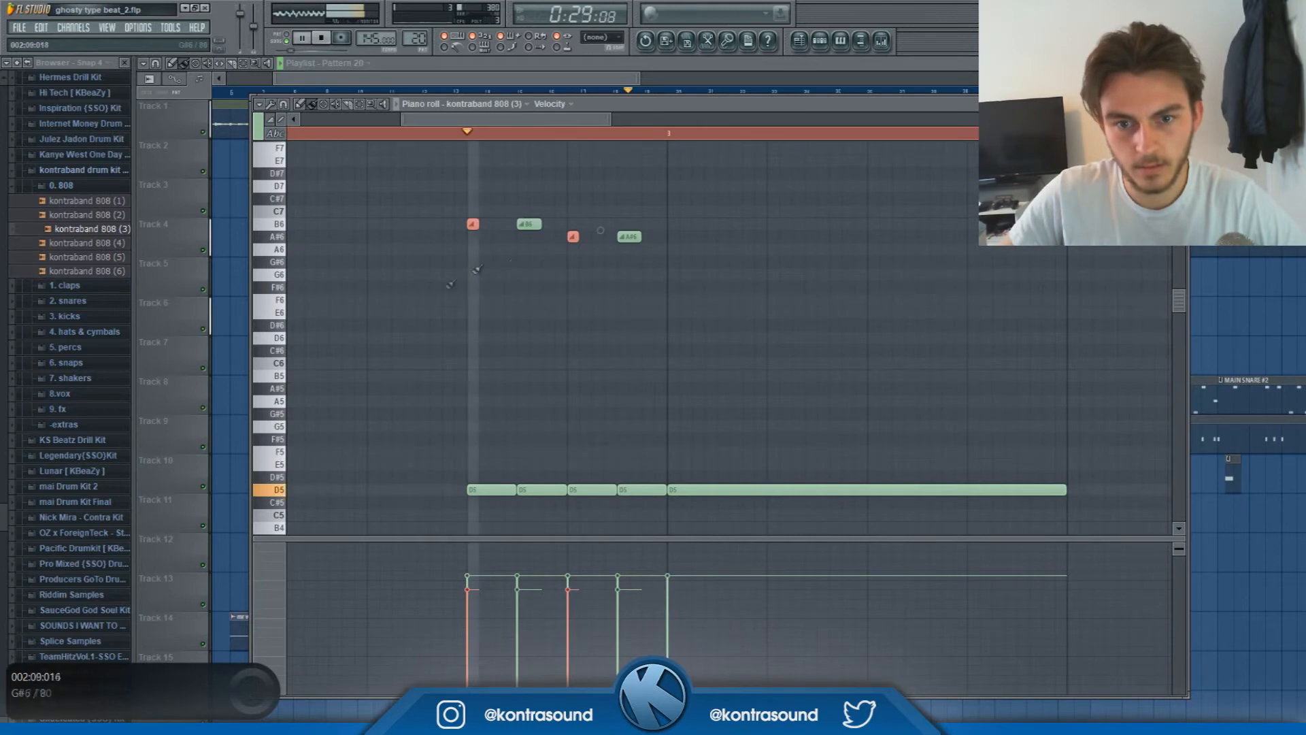
scroll(399, 313, down, 3)
key(space)
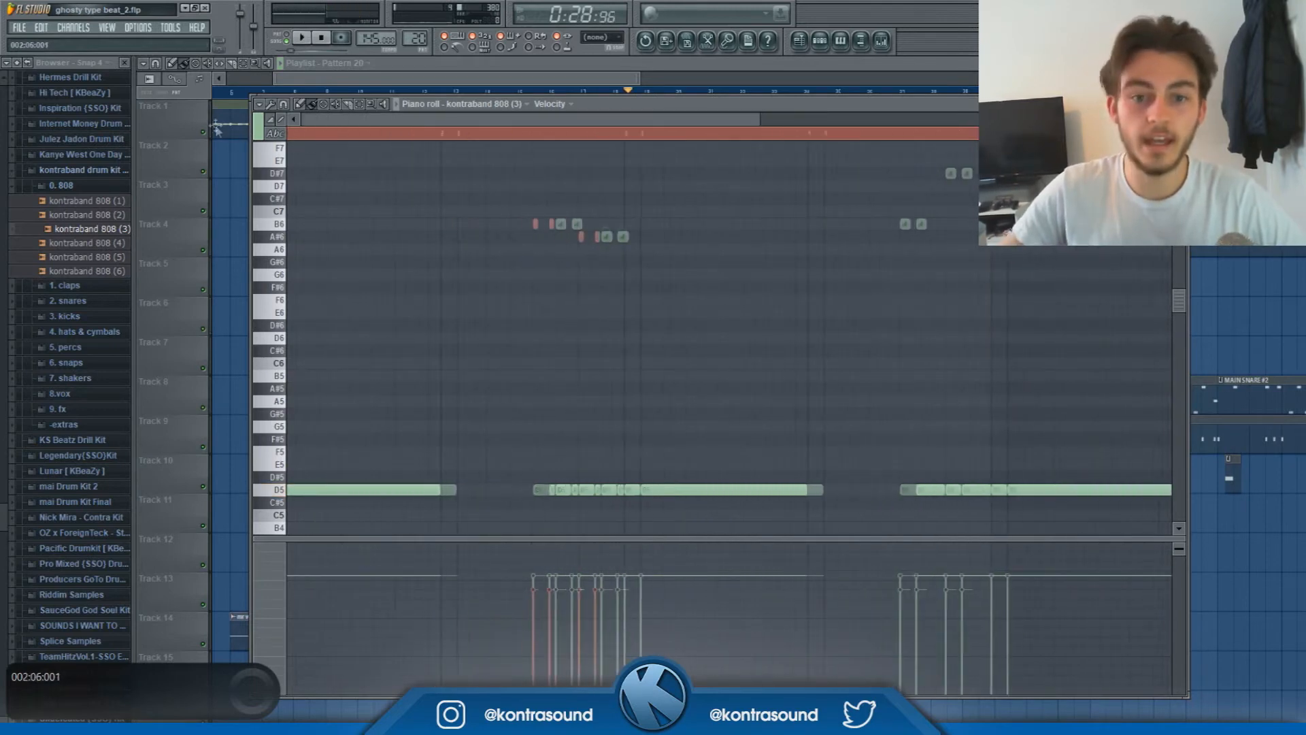
Double the second phrase's B6 and D#7 slide notes, split the D5 notes beneath into four, and play the pattern
key(space)
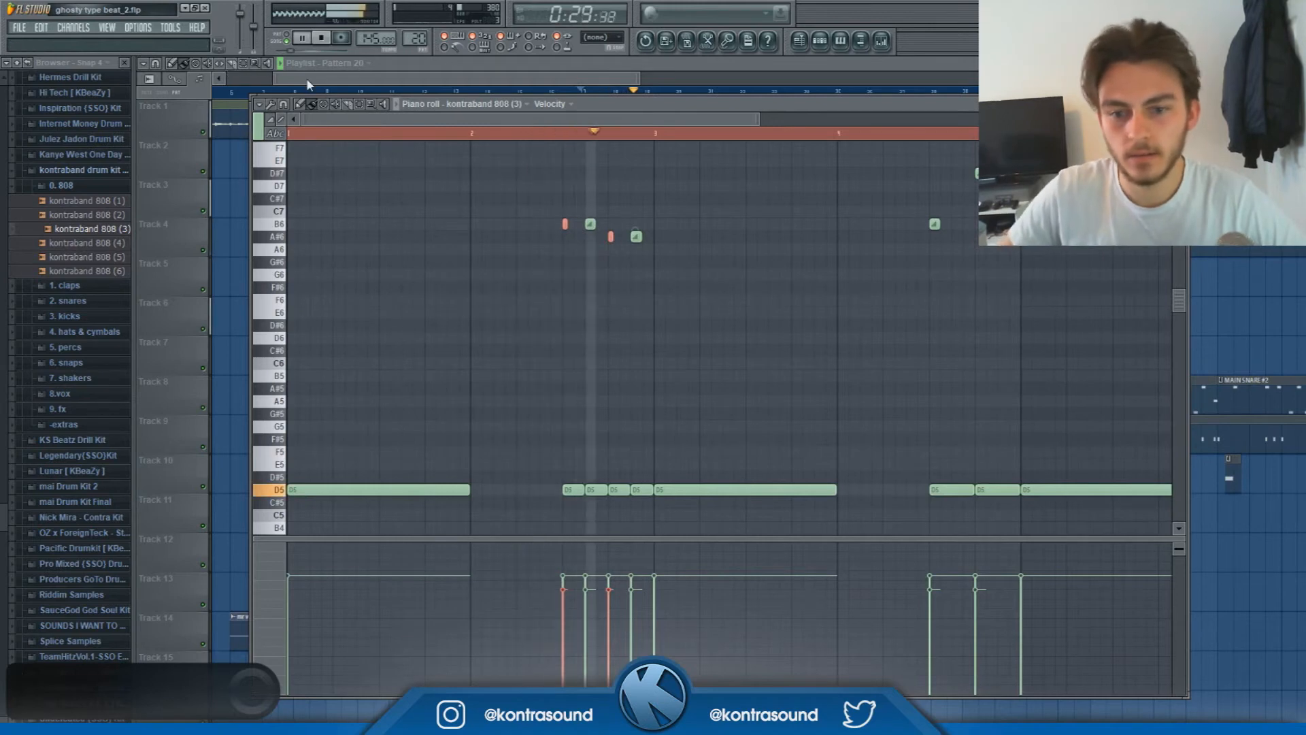
scroll(886, 361, down, 2)
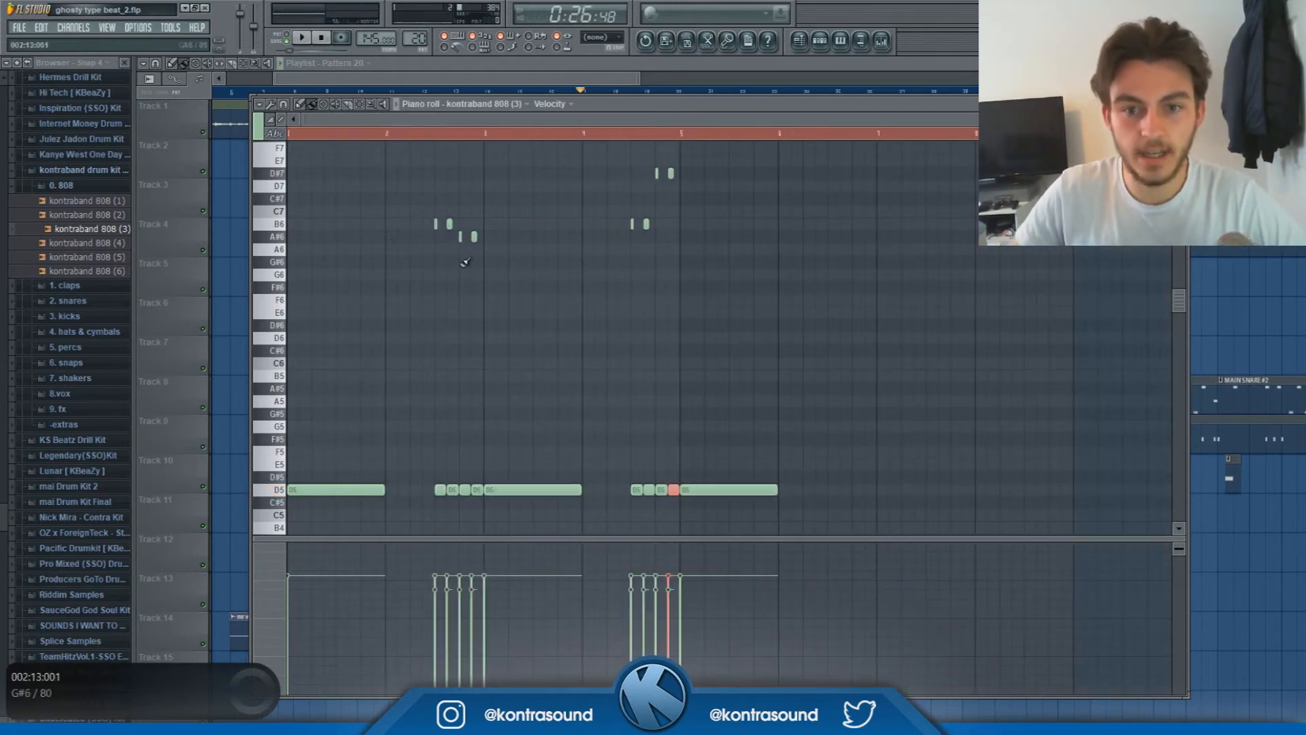
key(space)
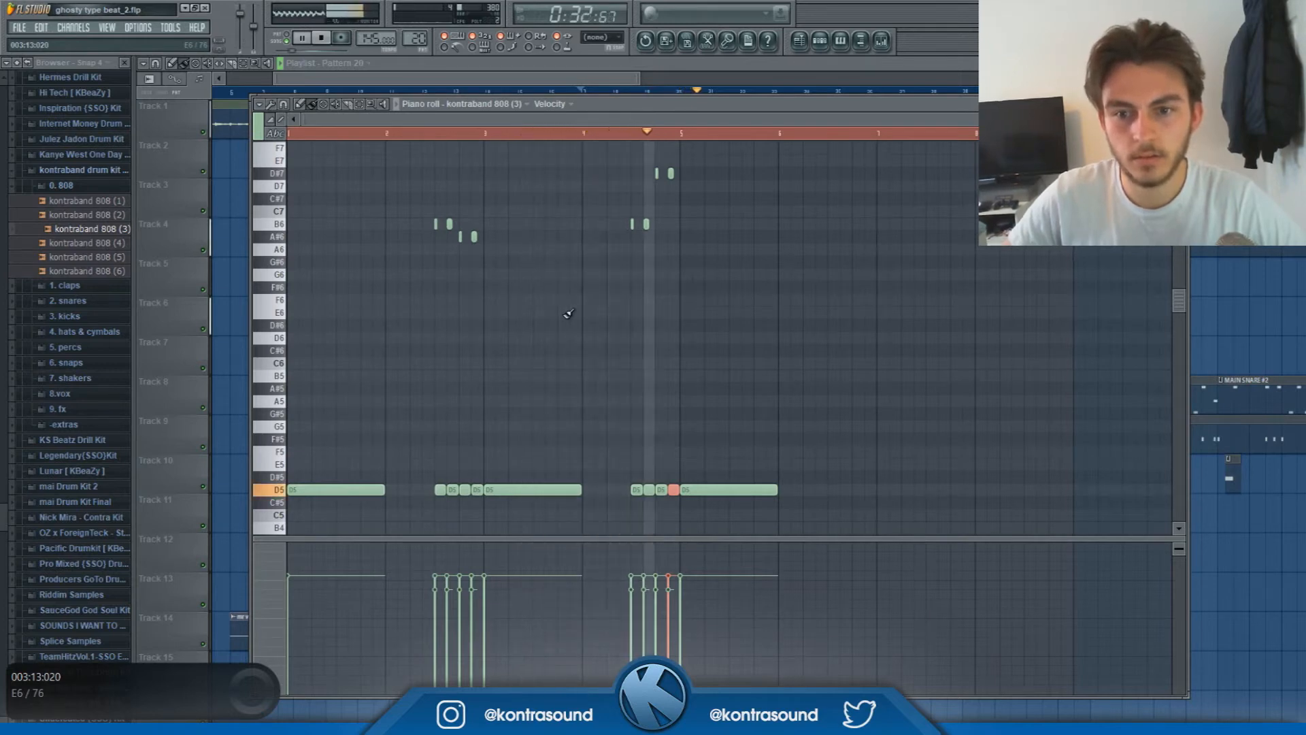
Play from early in bar 4 and move the last slide note before bar 5 down to D6, aligned with the D5 note beneath
click(610, 134)
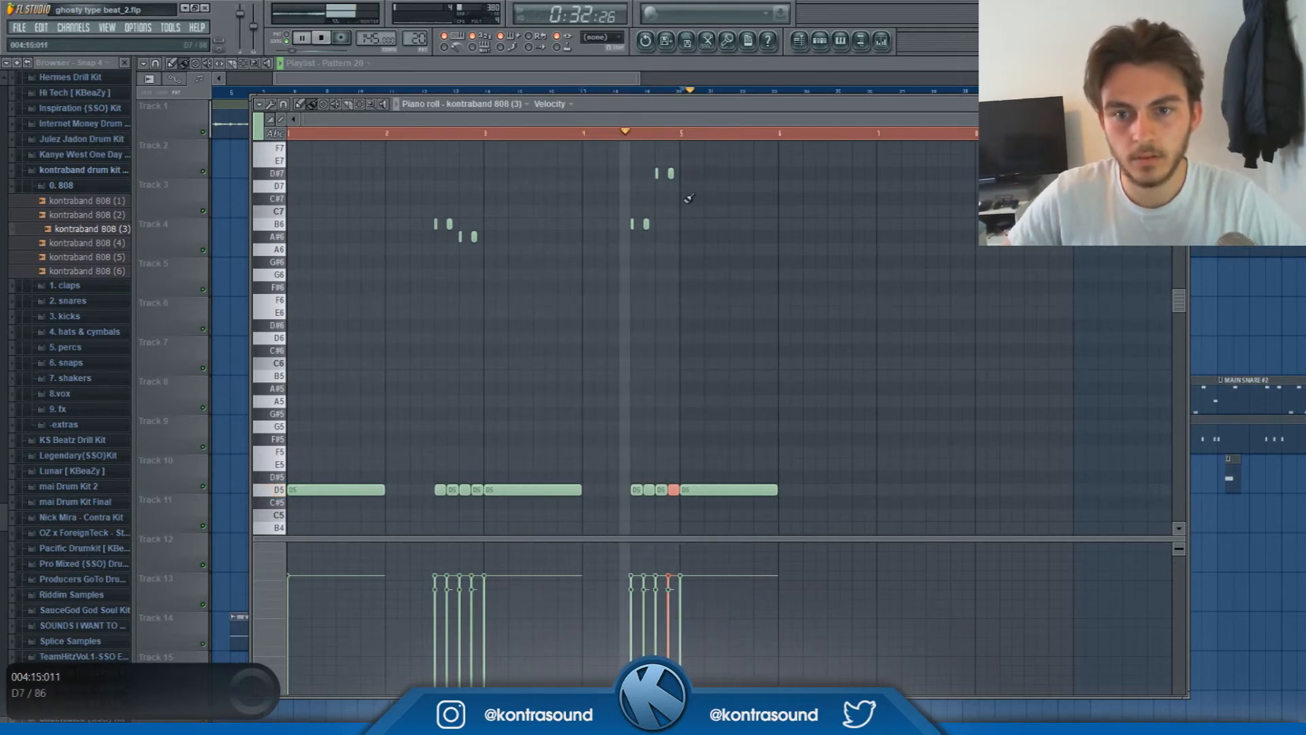
scroll(610, 134, up, 4)
scroll(696, 309, up, 2)
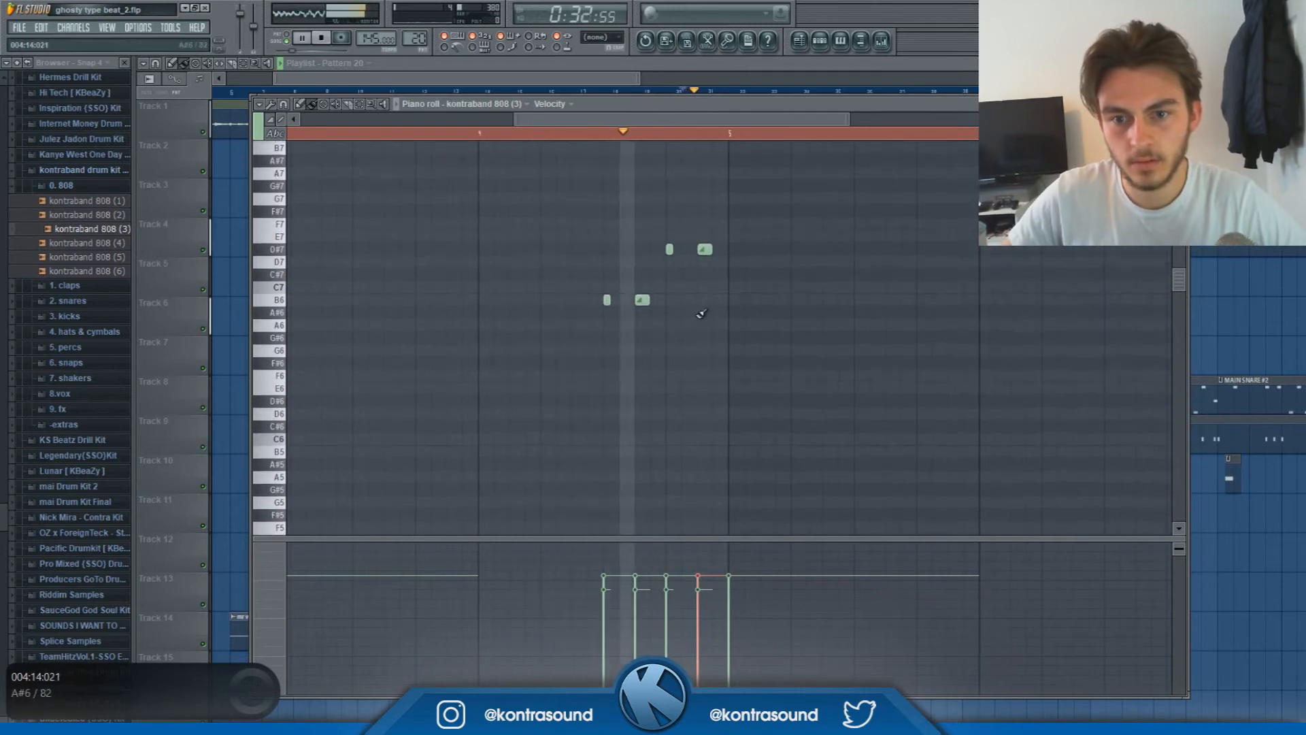
key(space)
key(space)
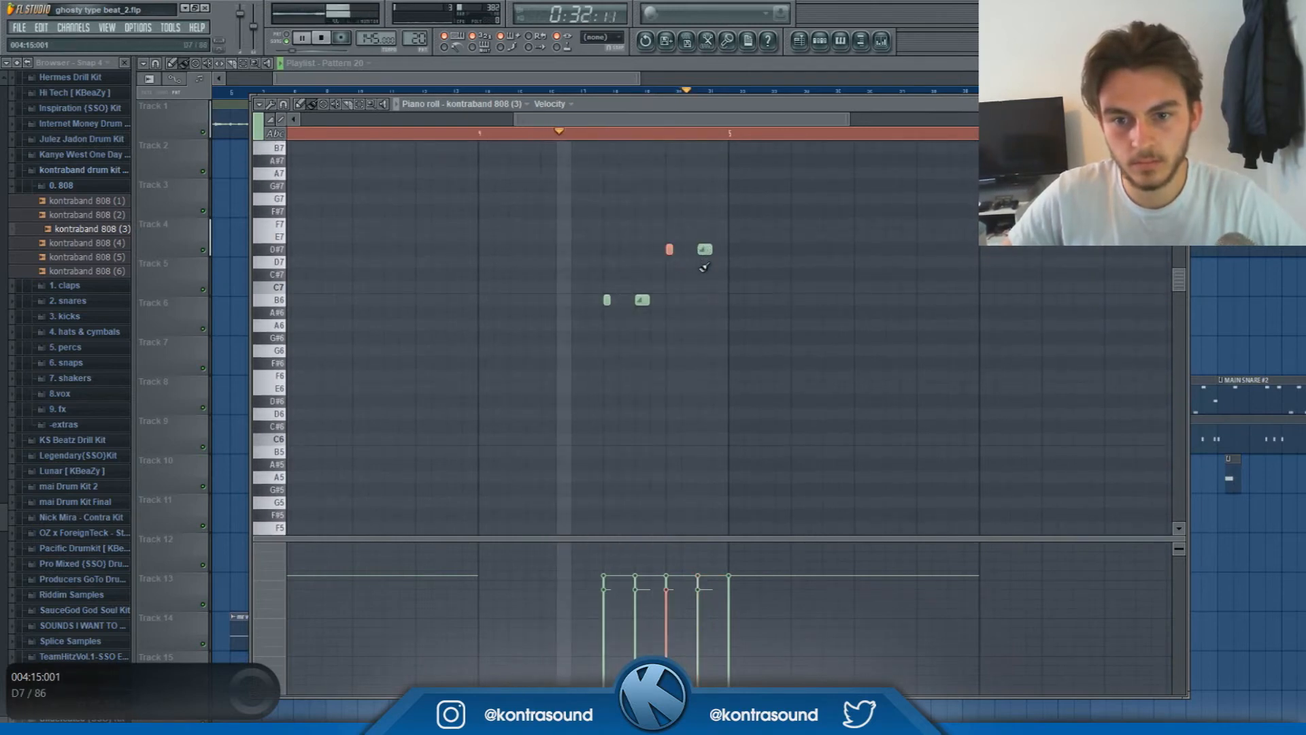
drag(700, 263, 703, 407)
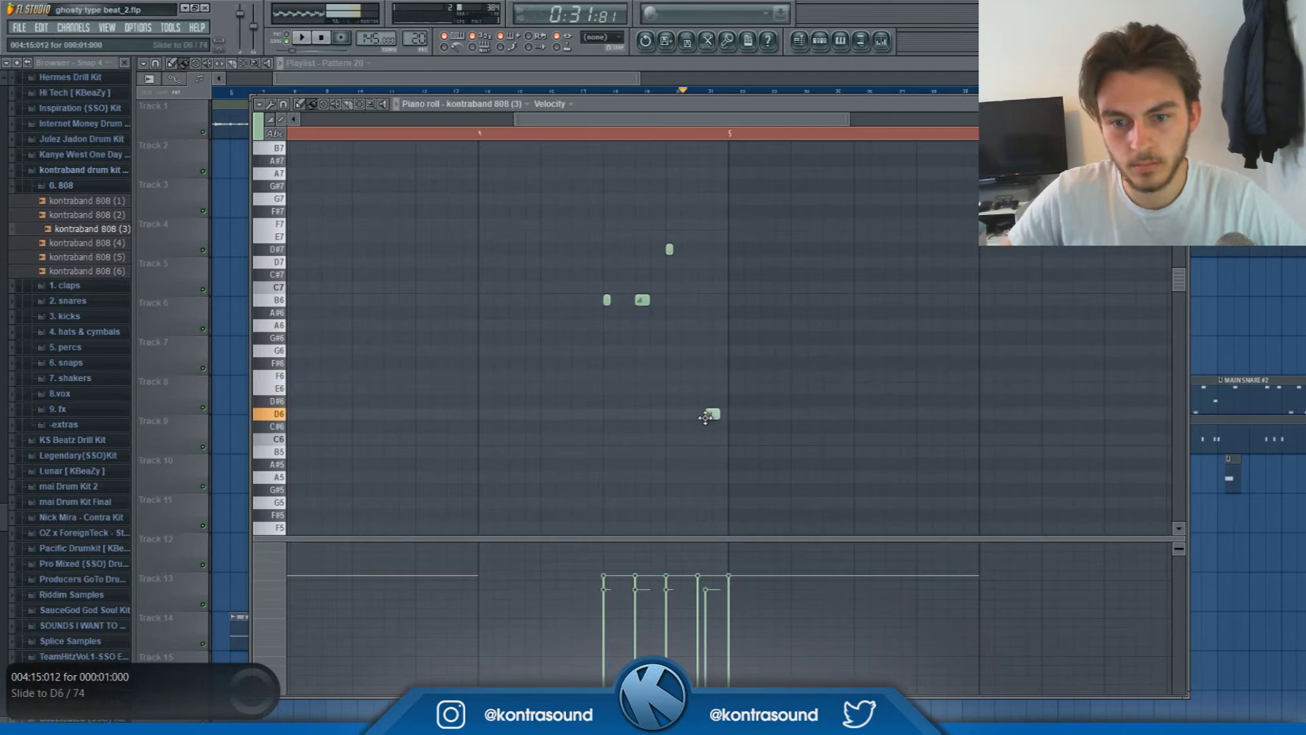
drag(712, 416, 705, 417)
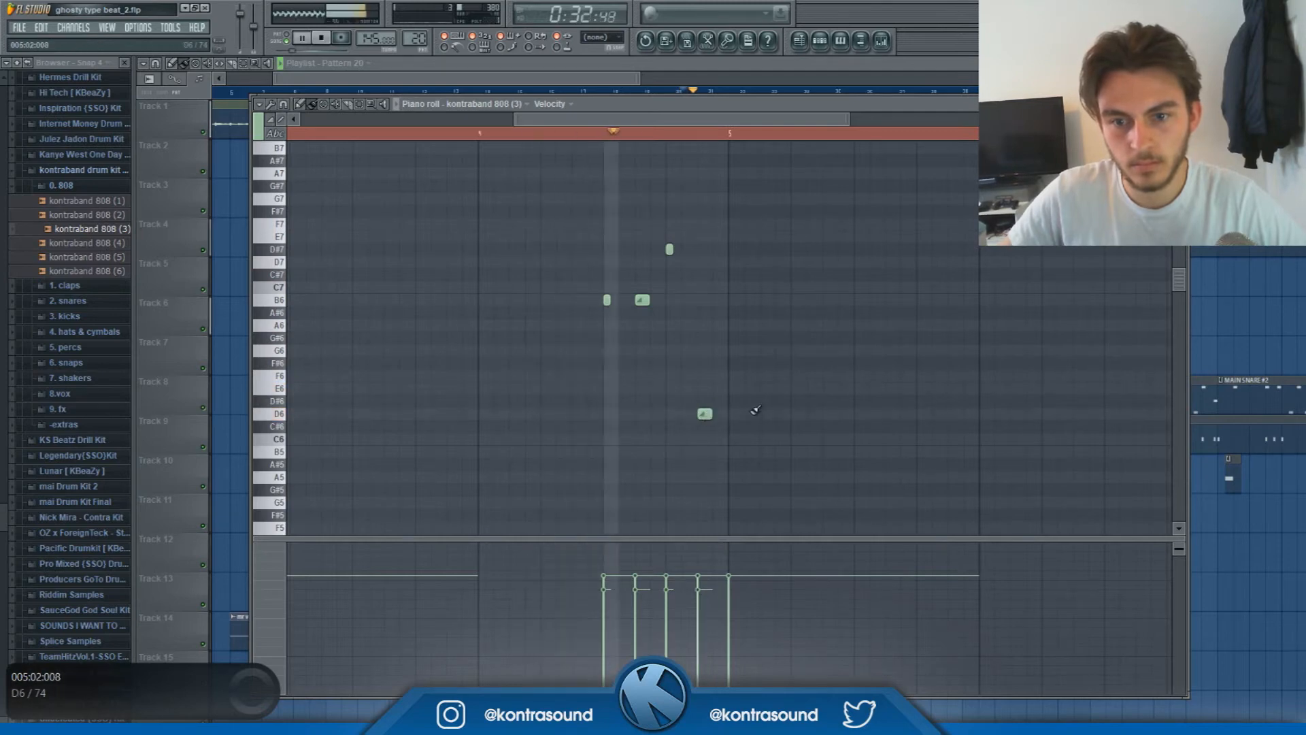
Try the last slide note an octave higher on D7, move it back to D6, and play the second phrase
scroll(656, 390, down, 3)
key(space)
key(space)
drag(723, 414, 657, 397)
key(ctrl+Up)
scroll(633, 390, down, 2)
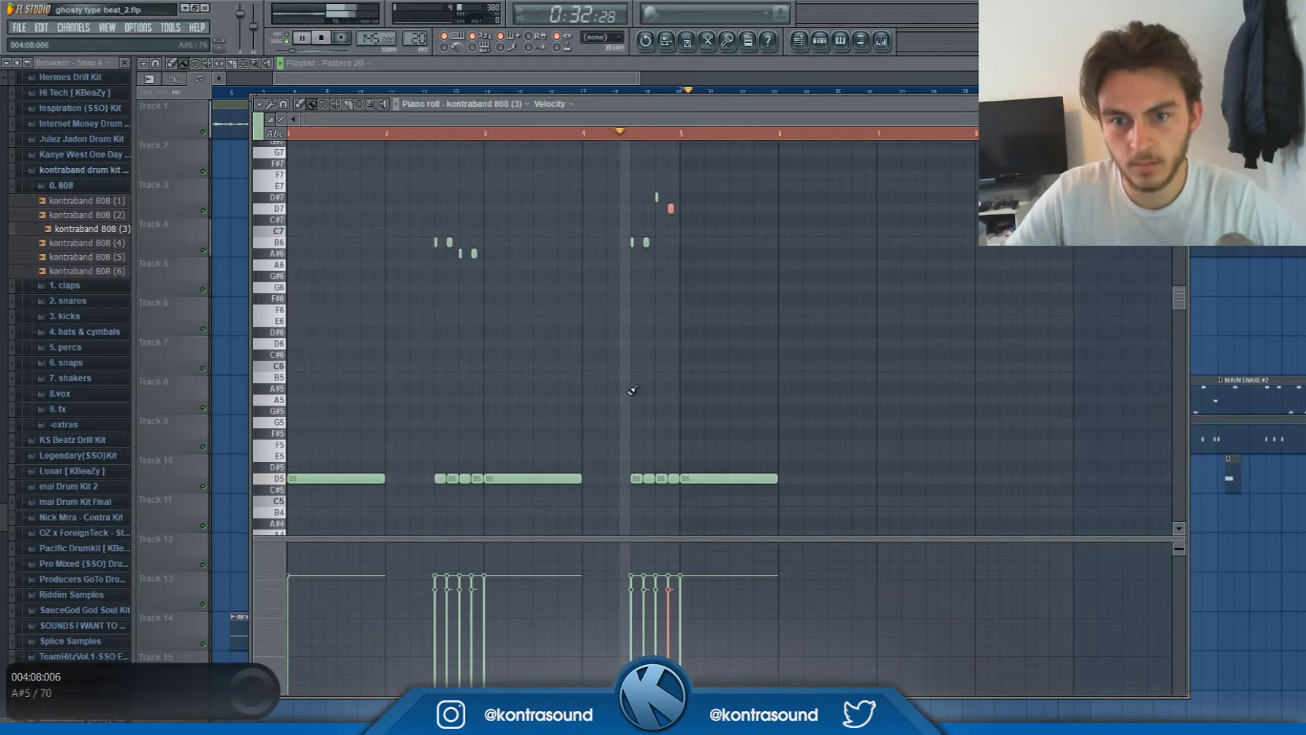
key(ctrl+Down)
key(space)
key(space)
Delete the second B6 and second A#6 slide notes before bar 3 and reduce the D5 notes beneath to two longer ones
scroll(443, 253, up, 2)
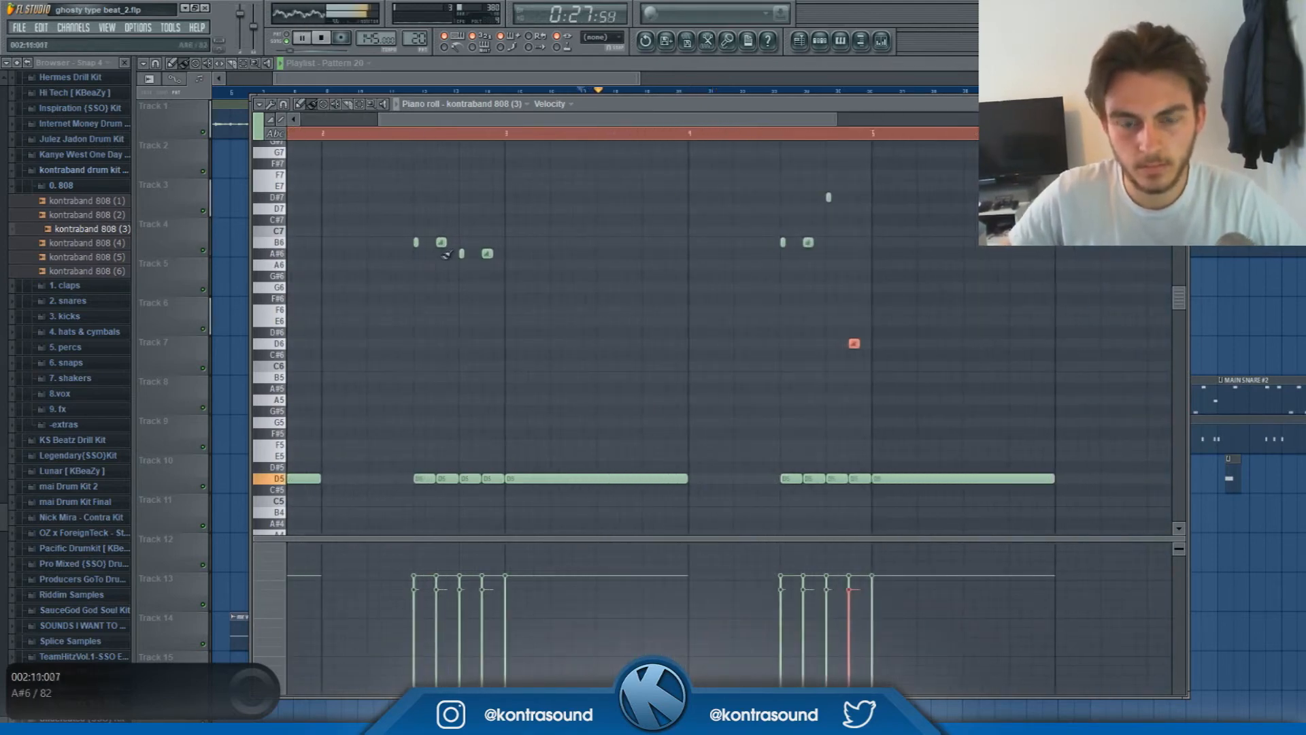
right_click(440, 242)
right_click(487, 253)
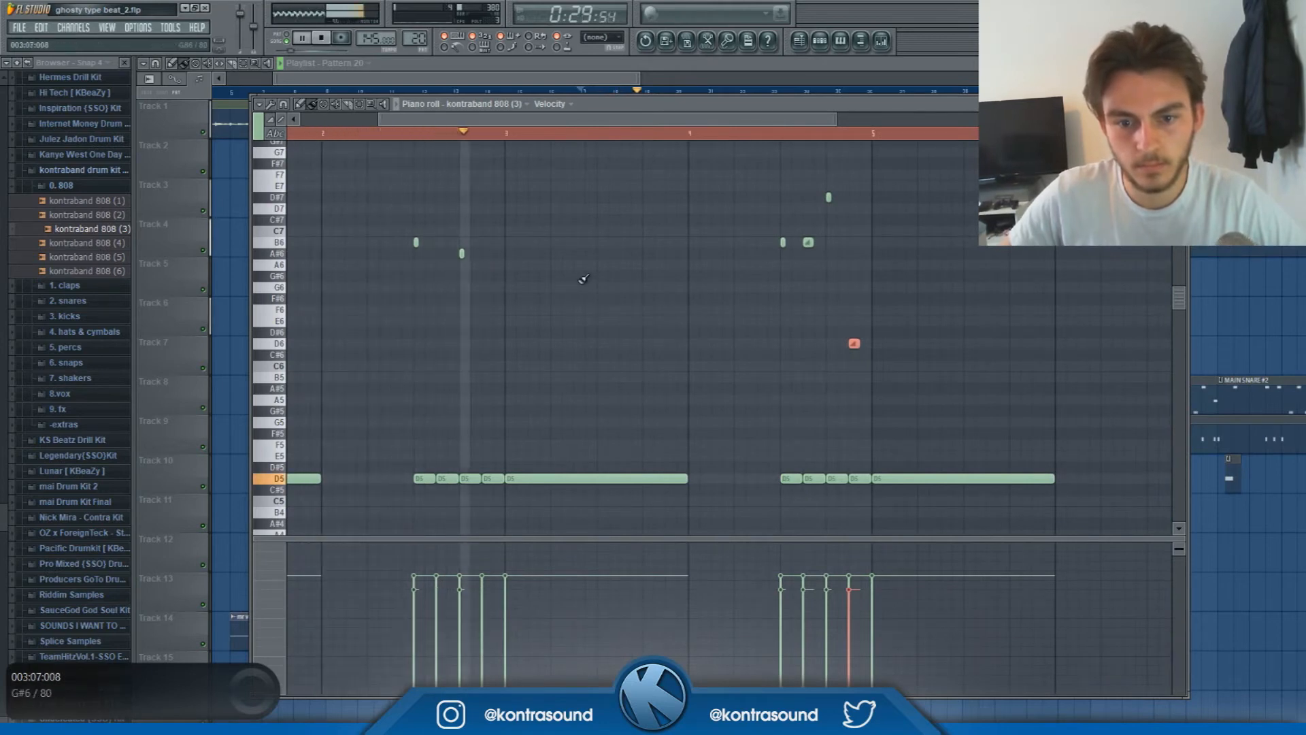
scroll(461, 480, up, 2)
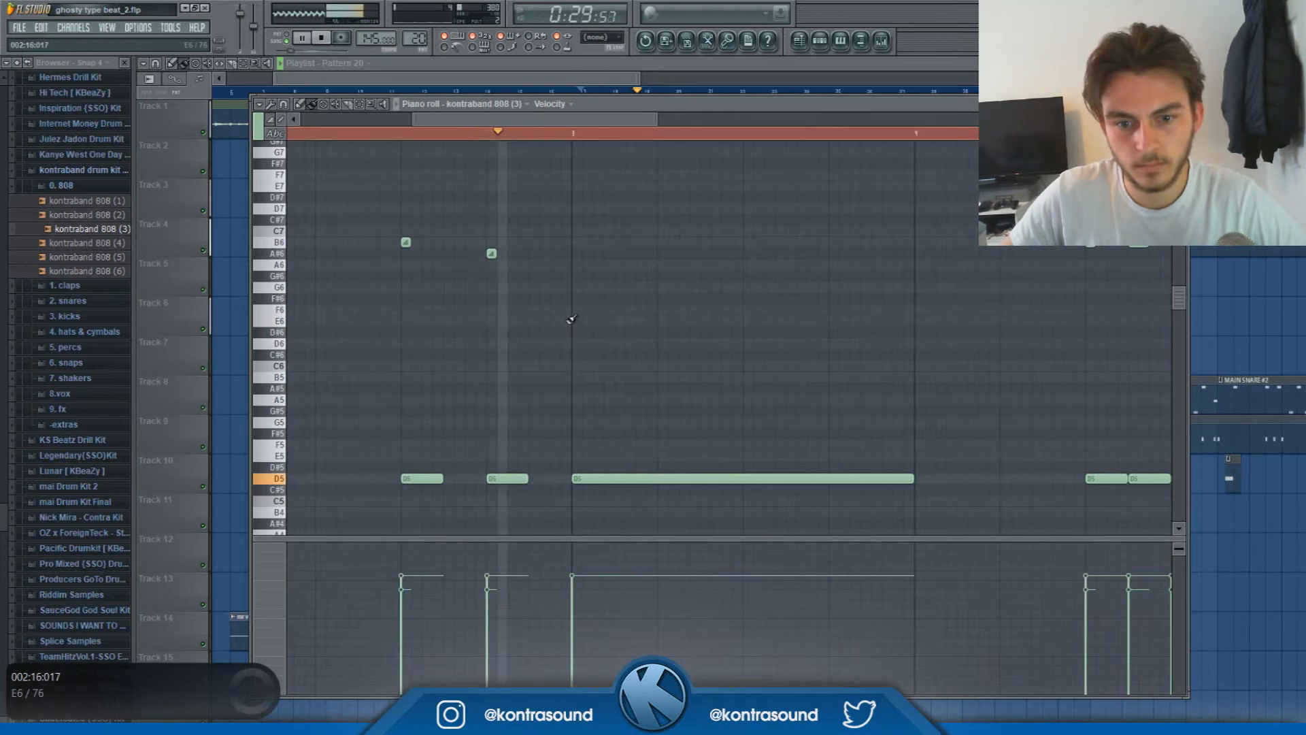
key(space)
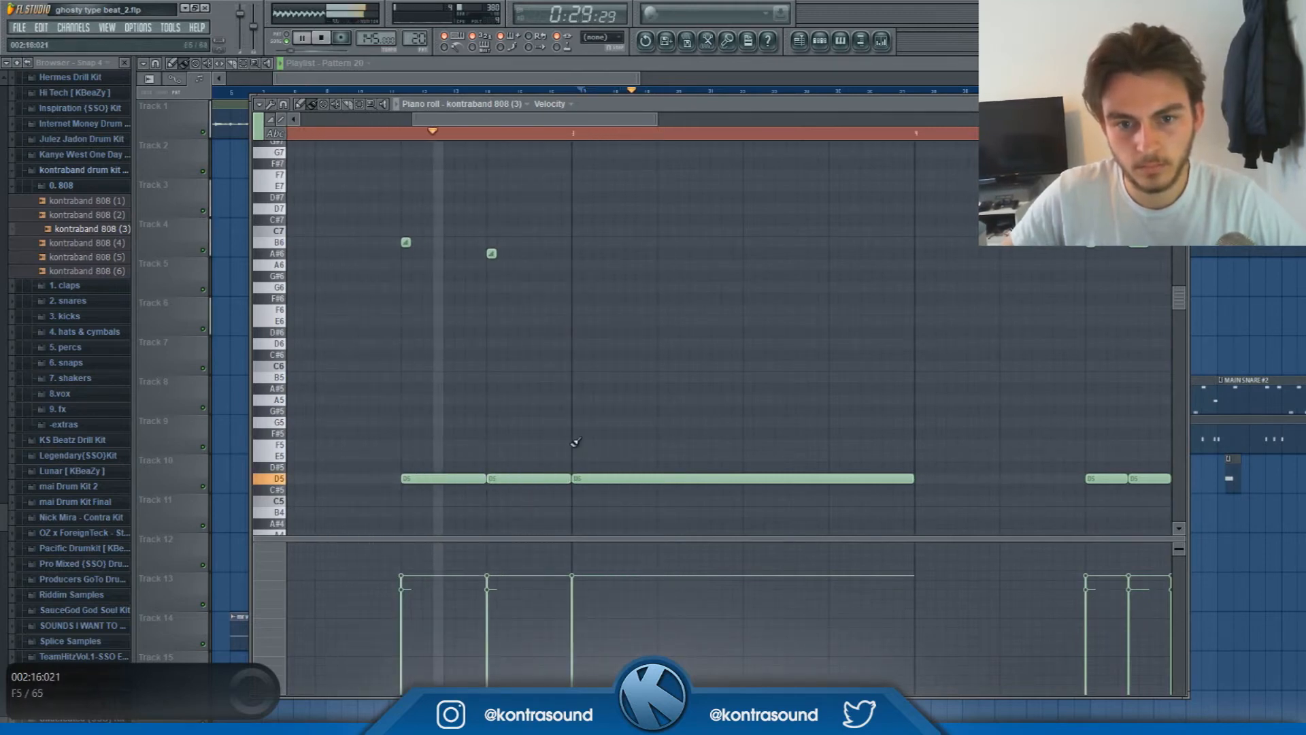
Lengthen the remaining B6 and A#6 slide notes before bar 3 to one step each and play the bassline
drag(535, 259, 411, 216)
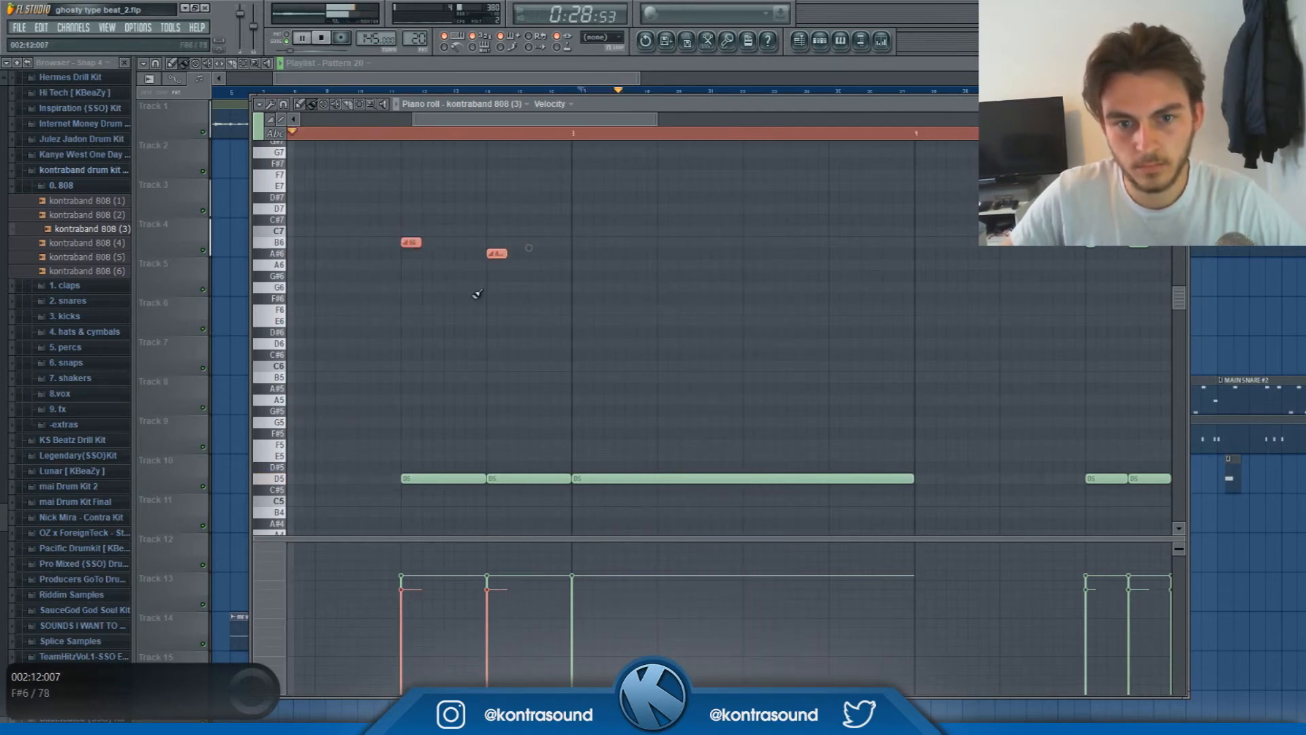
scroll(477, 294, down, 3)
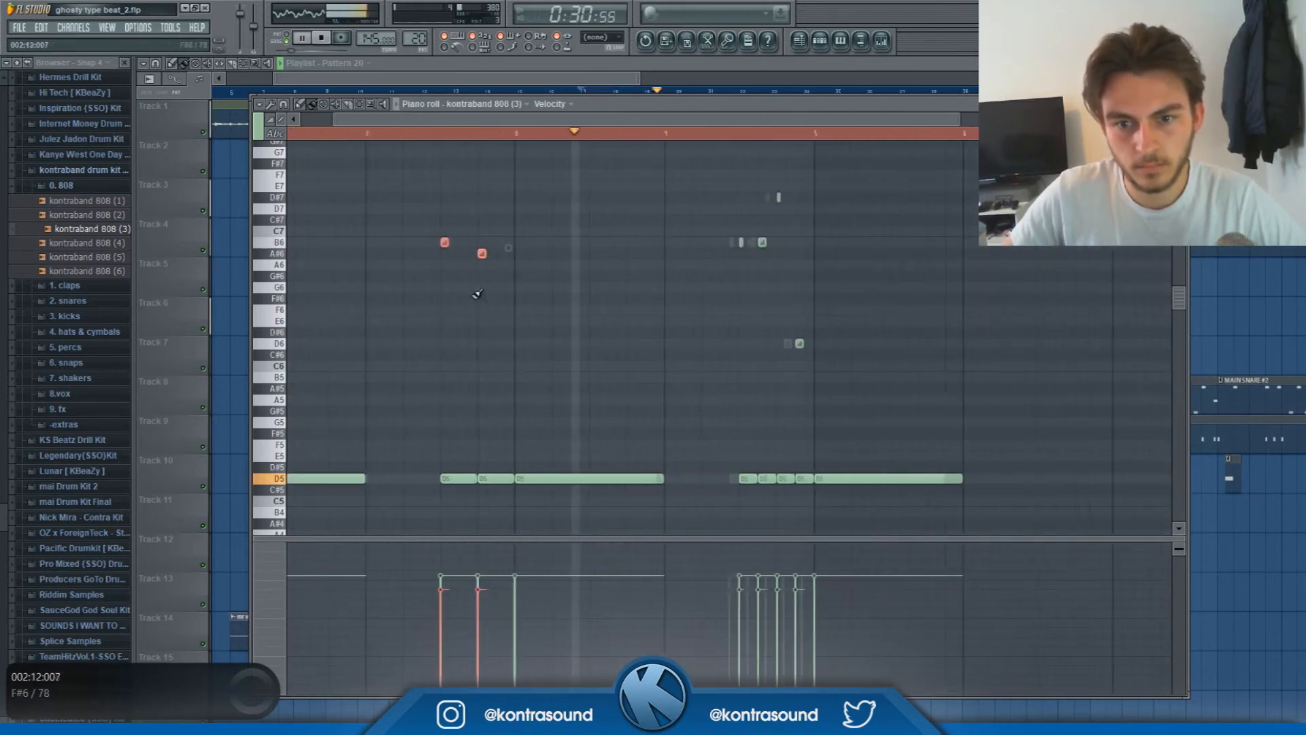
scroll(476, 294, down, 2)
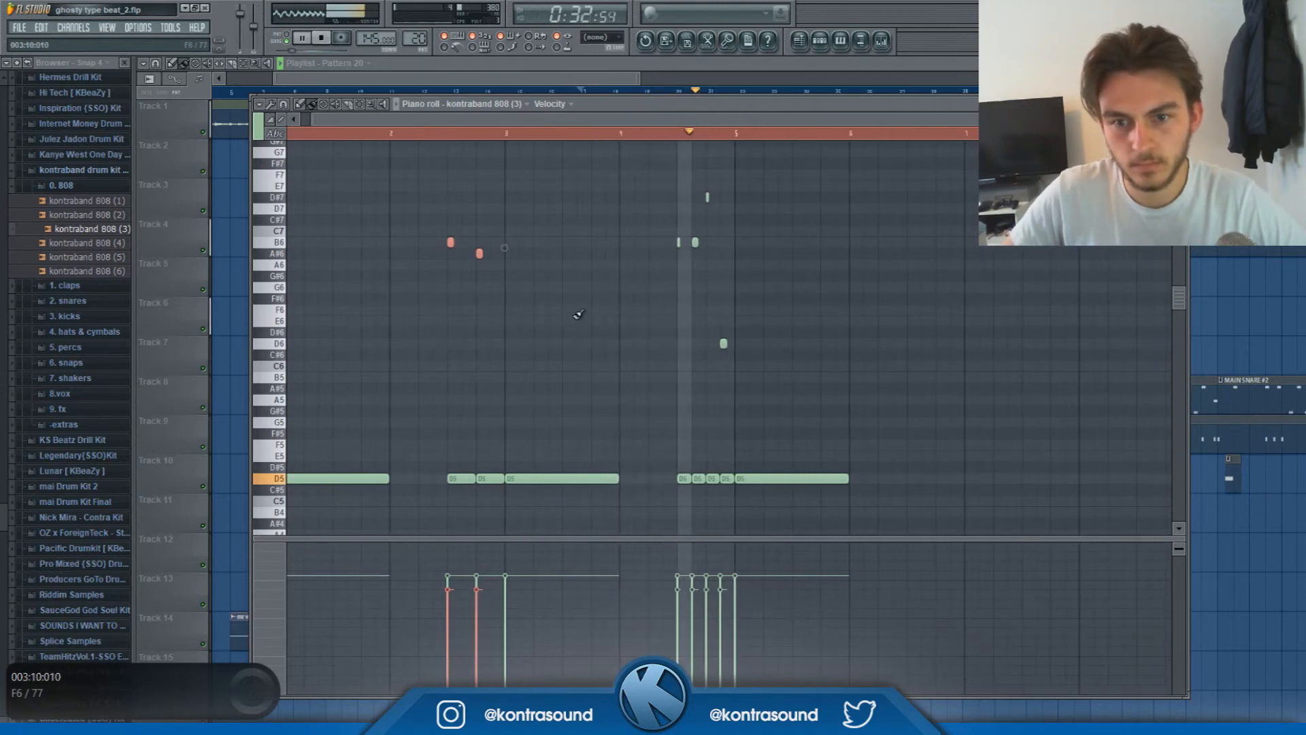
key(space)
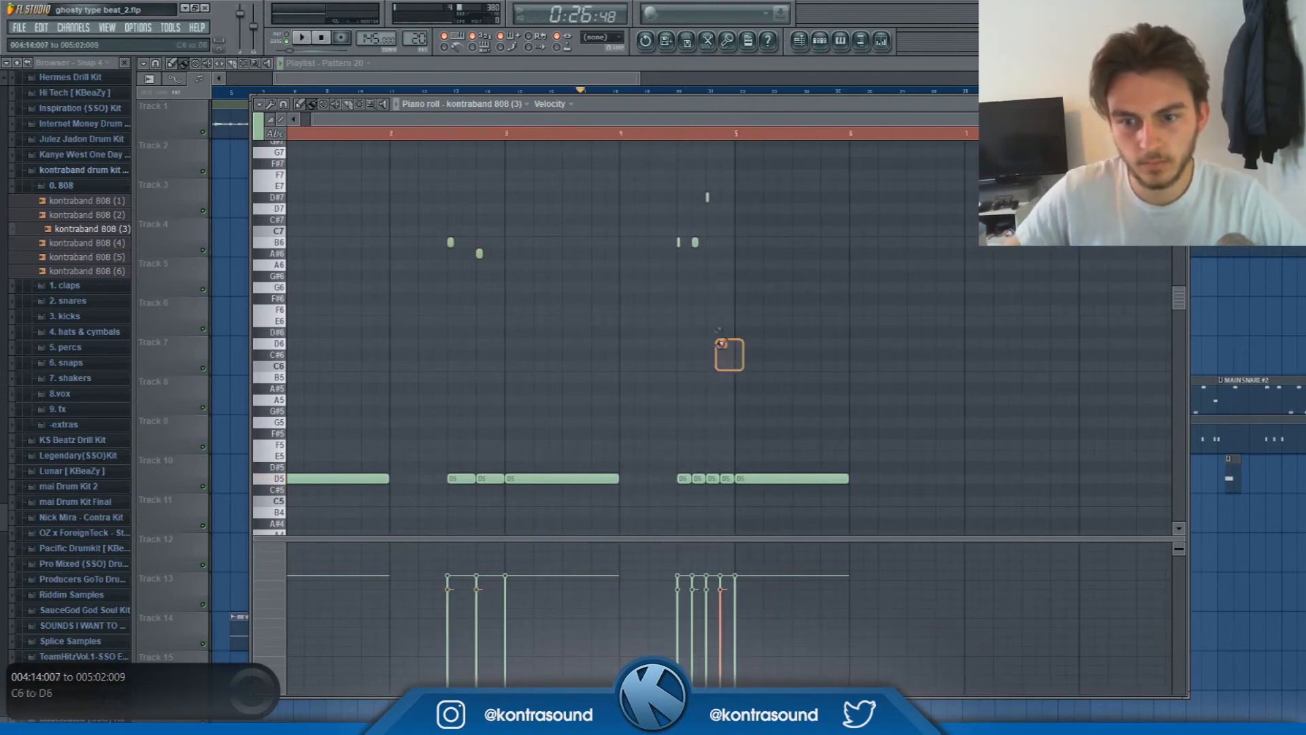
Raise the last slide note before bar 5 an octave to D7, shorten it to half its length, and play the pattern
key(space)
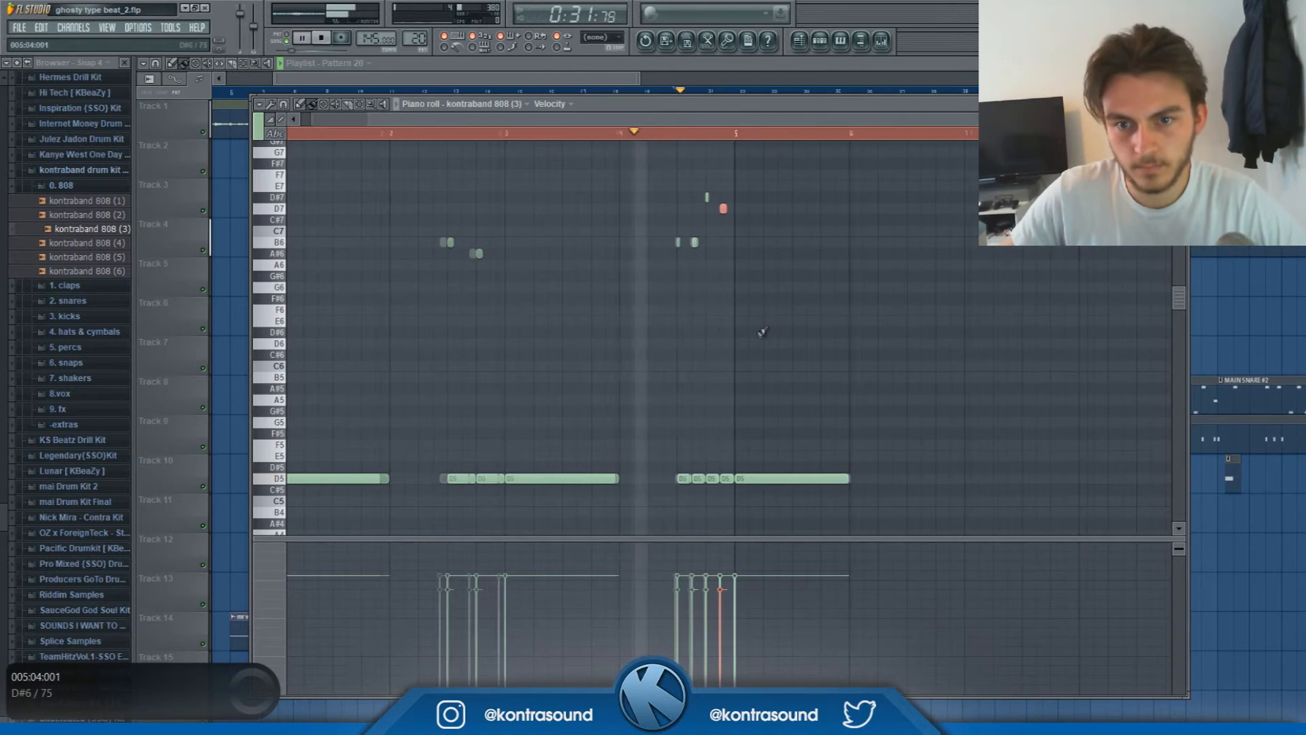
scroll(704, 331, up, 2)
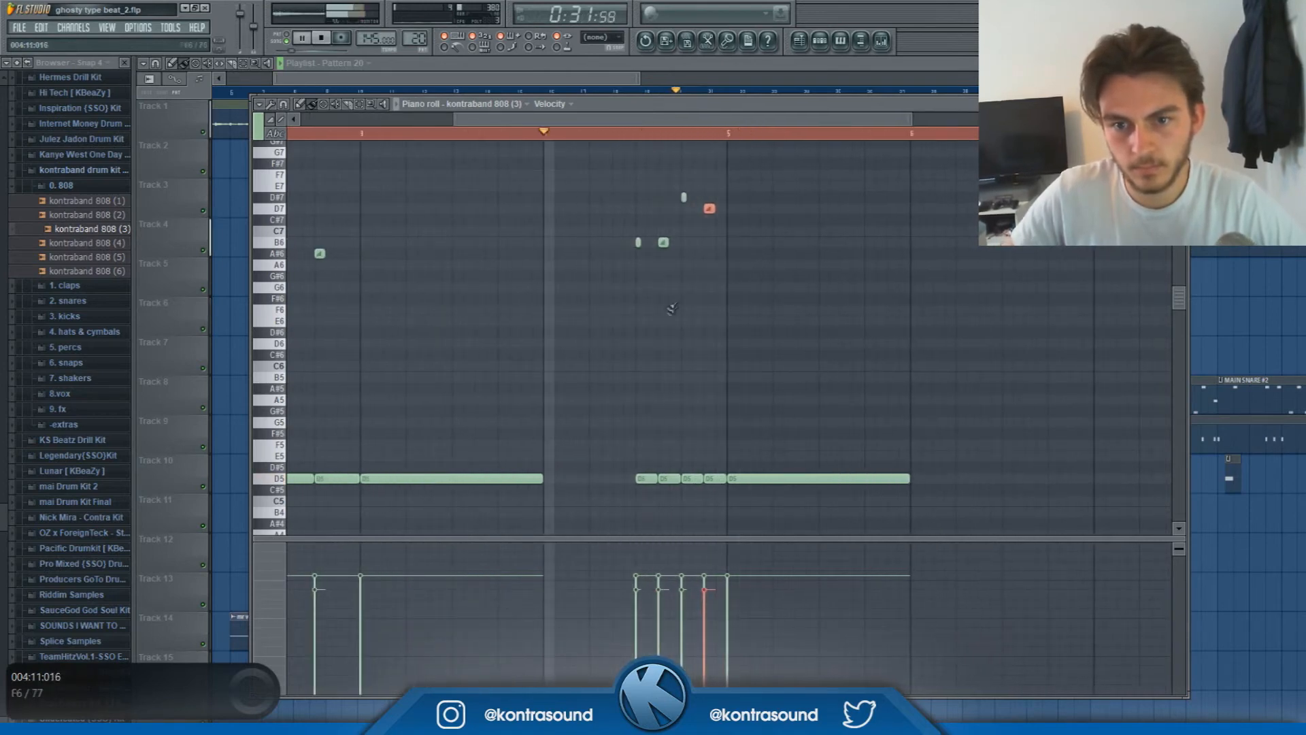
scroll(672, 303, up, 2)
click(721, 299)
drag(731, 211, 722, 211)
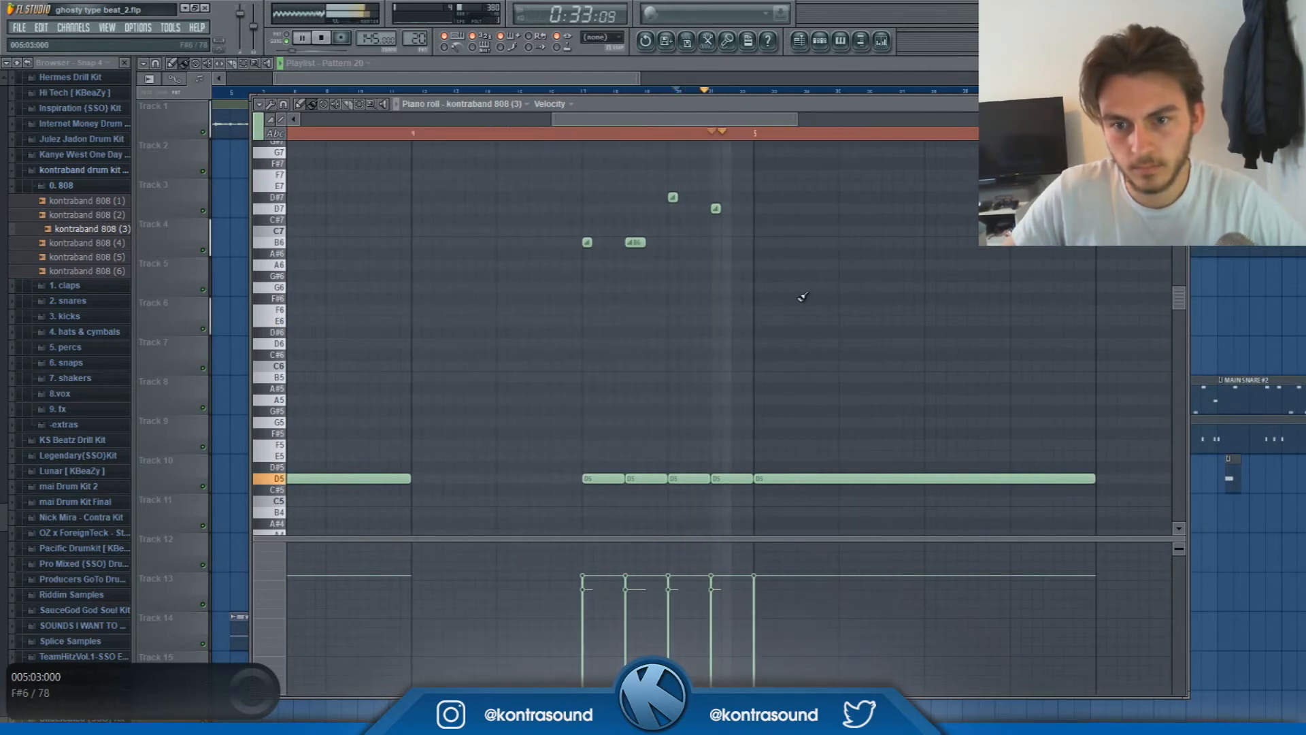
scroll(672, 313, down, 3)
key(space)
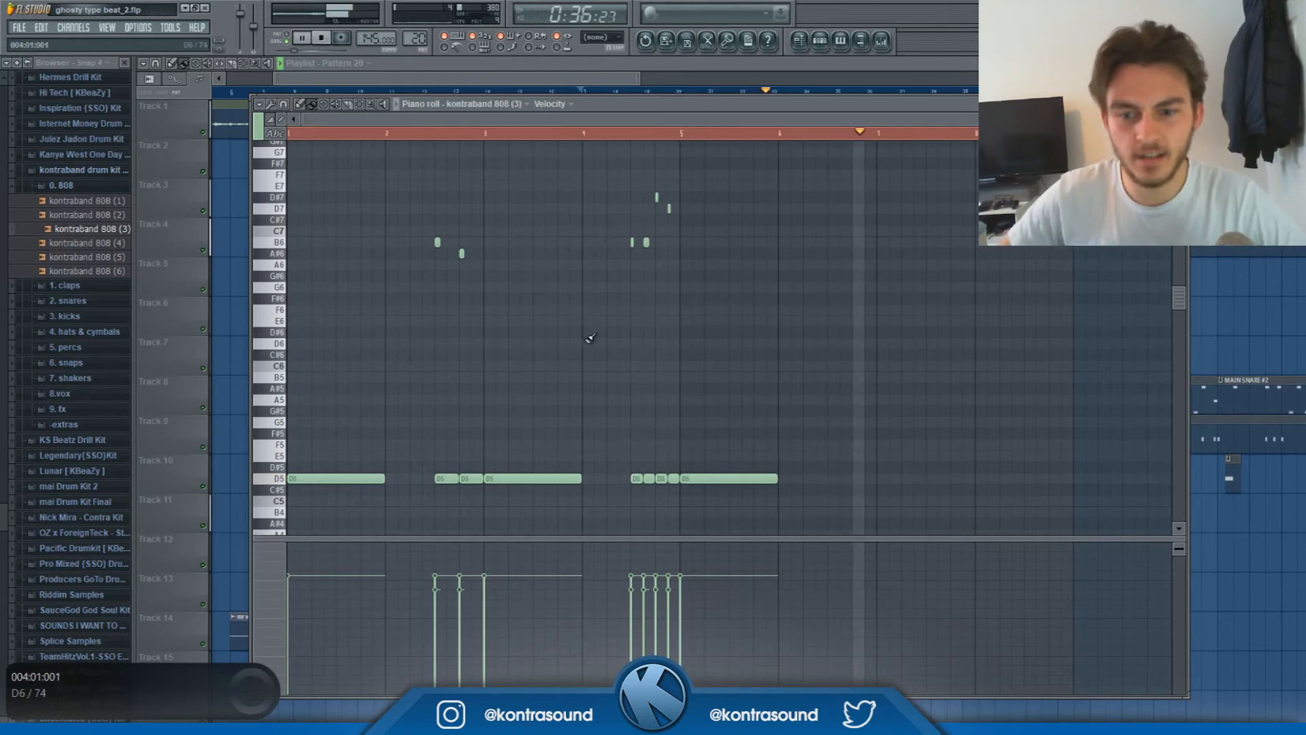
Delete the long D5 note at bar 5, duplicate the four-bar bassline from bar 5 onward, and select all notes for playback
right_click(724, 478)
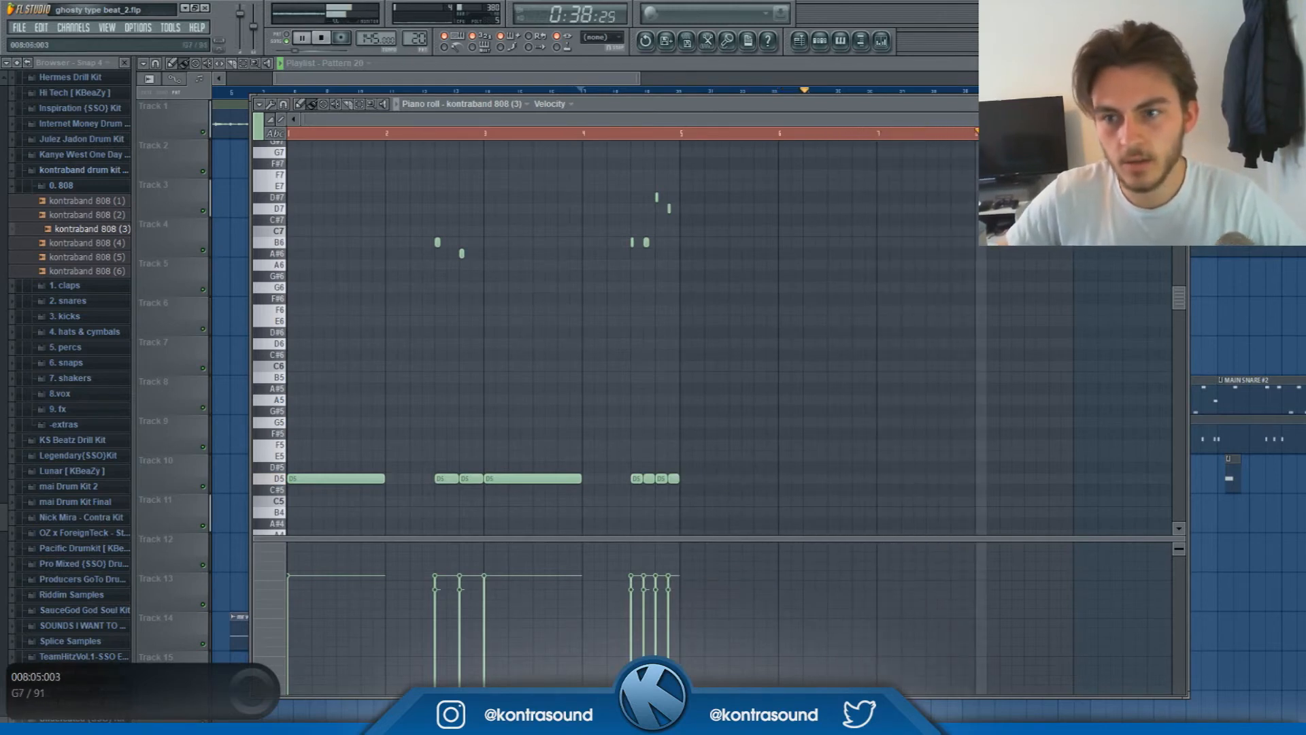
key(ctrl+a)
key(space)
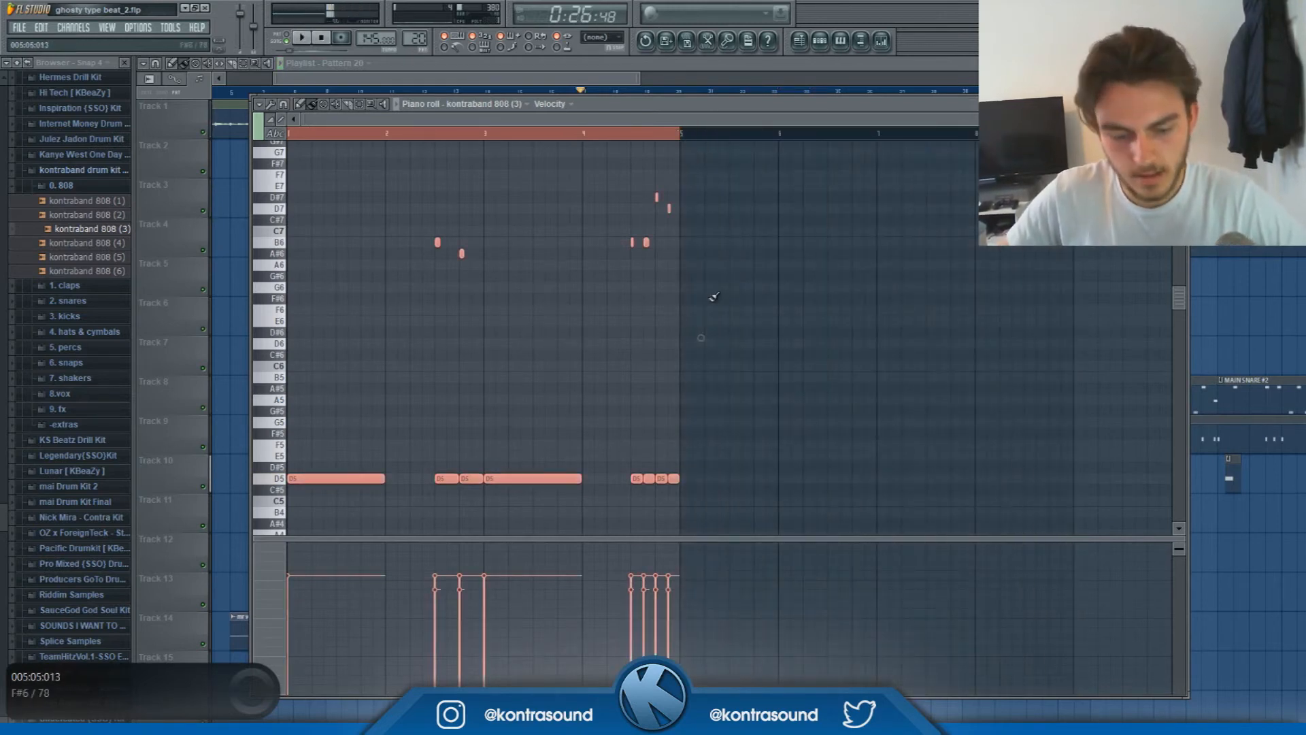
key(ctrl+b)
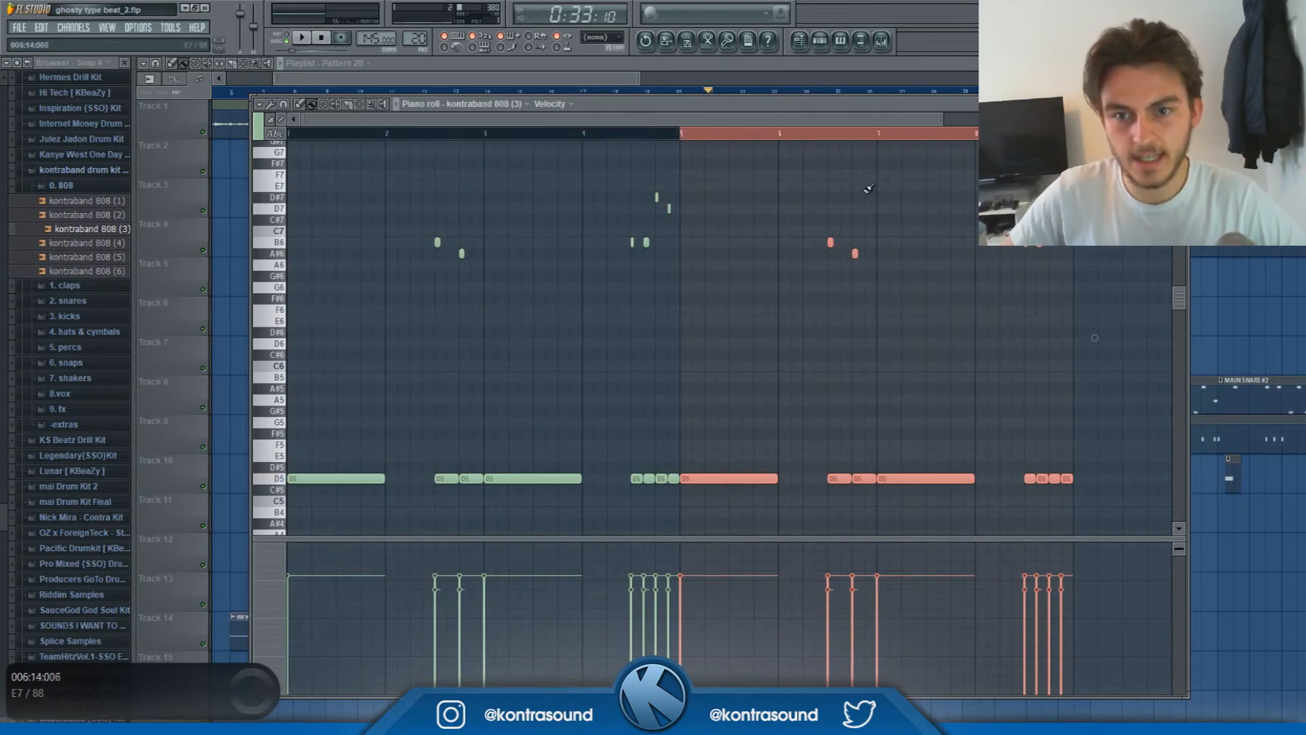
key(ctrl+a)
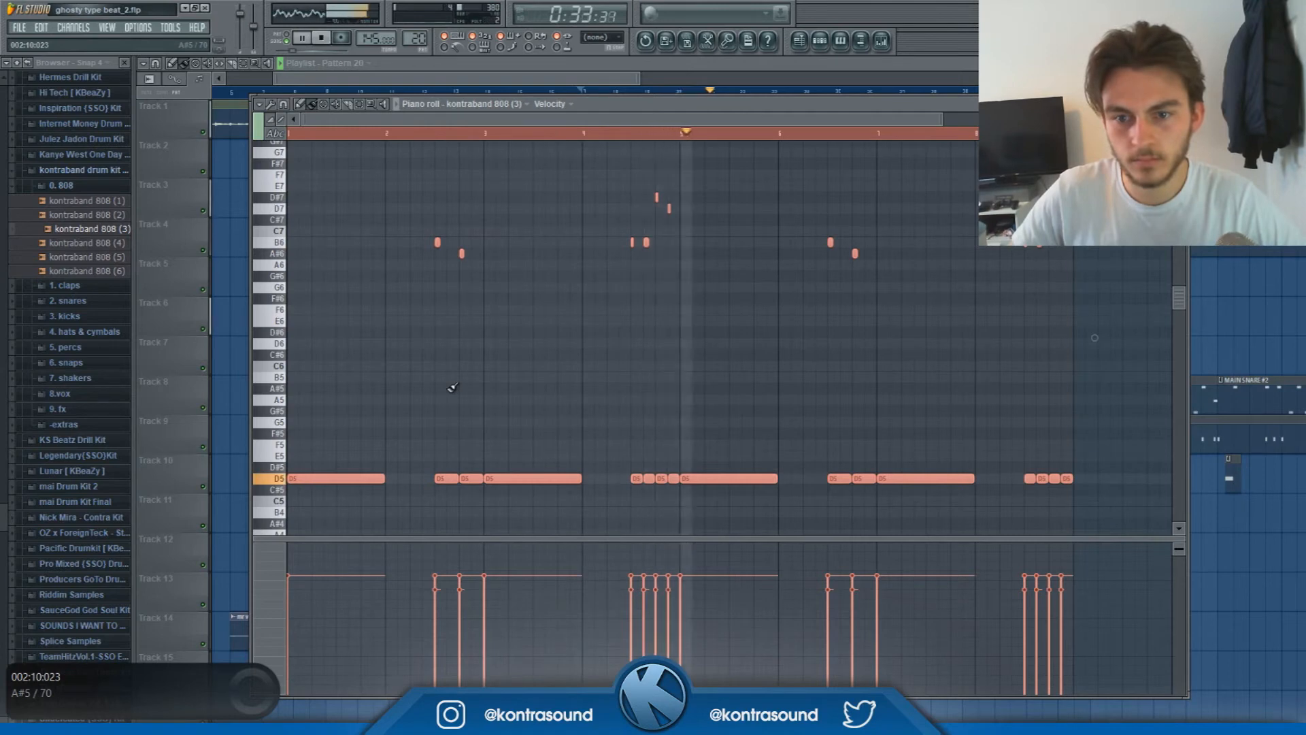
Add D5 notes in the second half of bar 7 and at bar 8, topped with B6, G#6 and G6 slide notes
scroll(894, 405, up, 3)
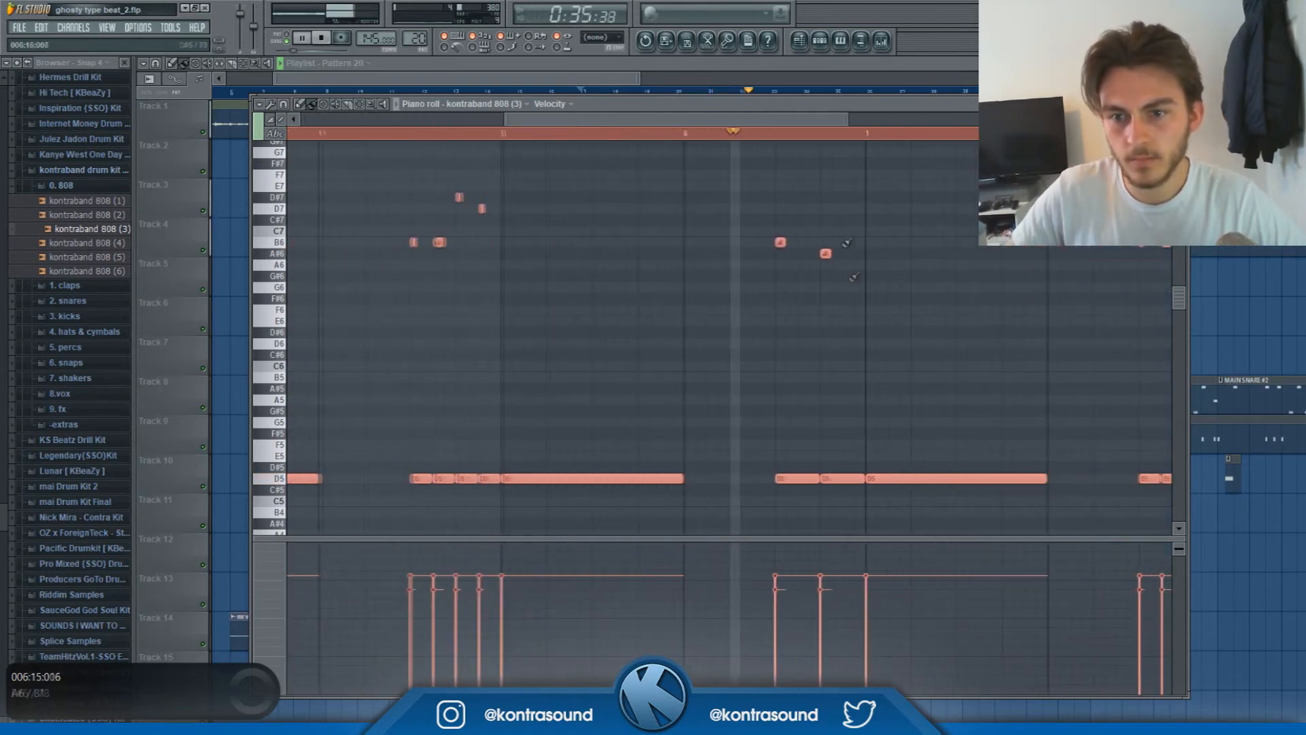
drag(814, 122, 900, 123)
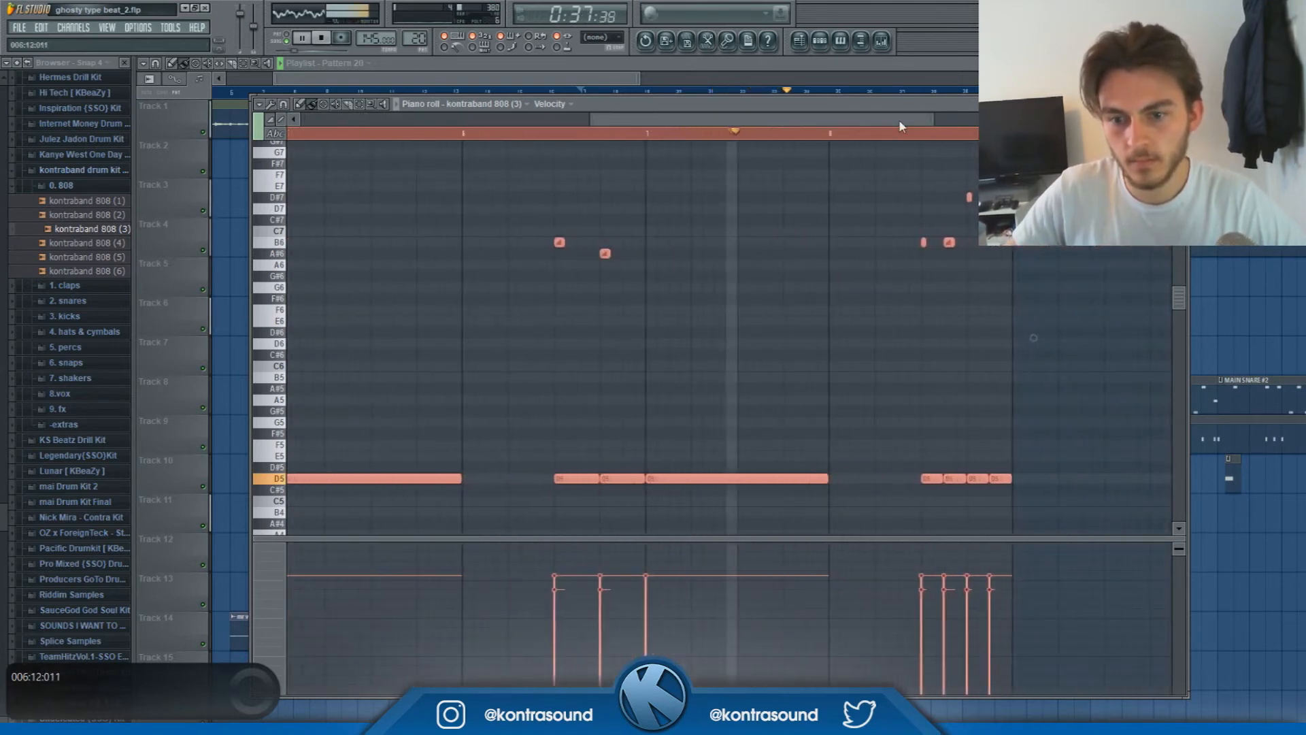
key(space)
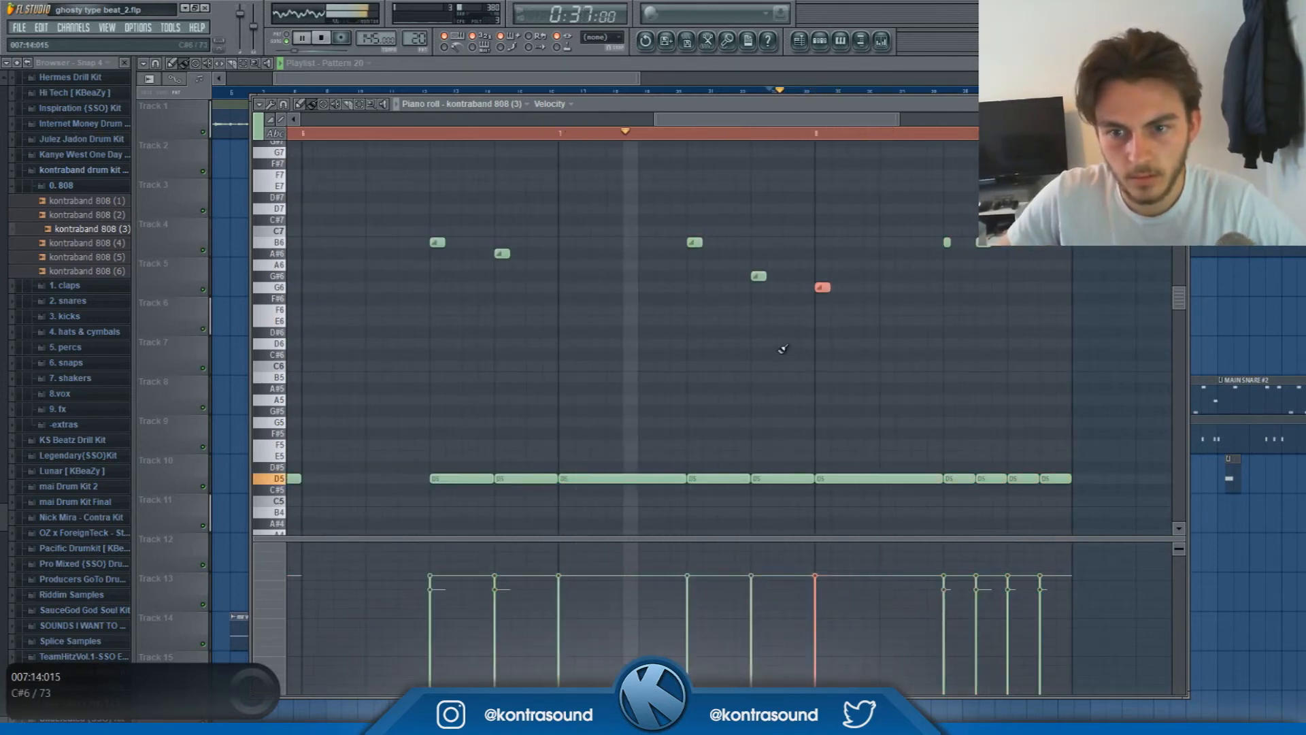
key(space)
Raise the G#6 slide note in bar 7 to A6, and retune bar 2's two slide notes to D7 and A6
drag(771, 289, 739, 257)
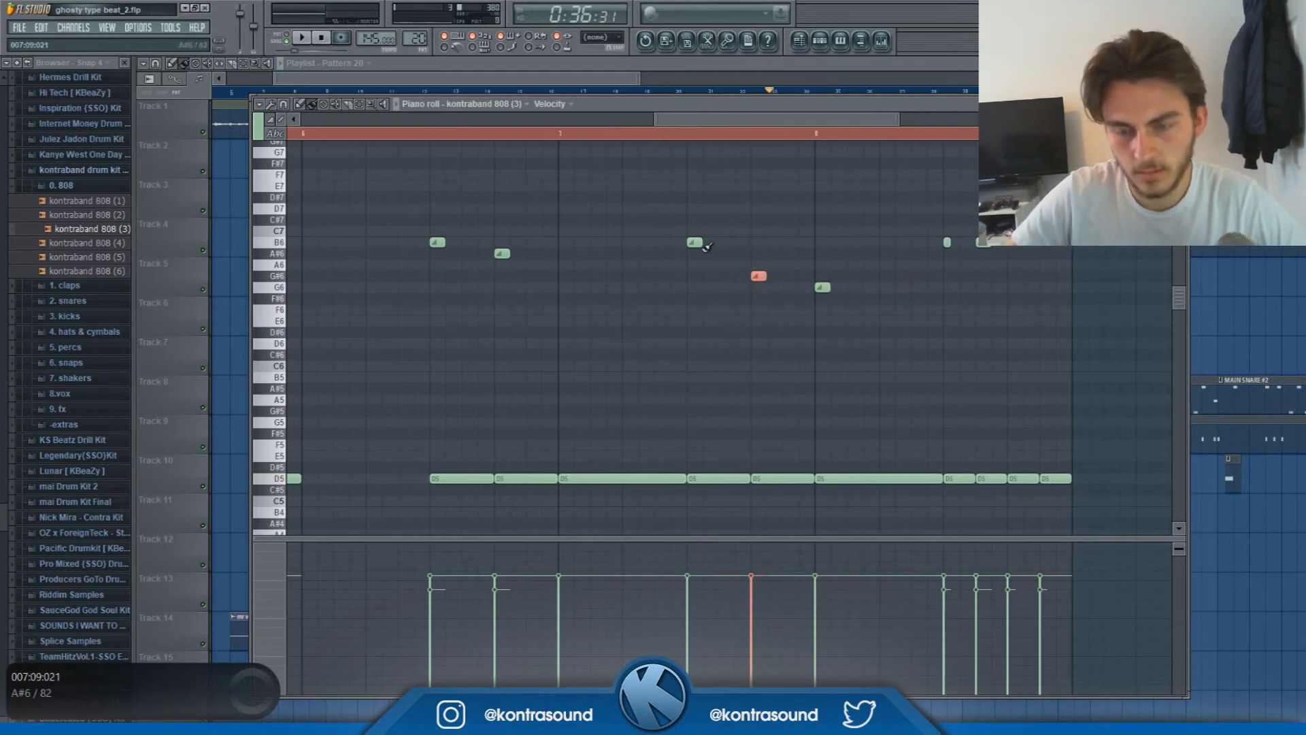
key(shift+Up)
key(space)
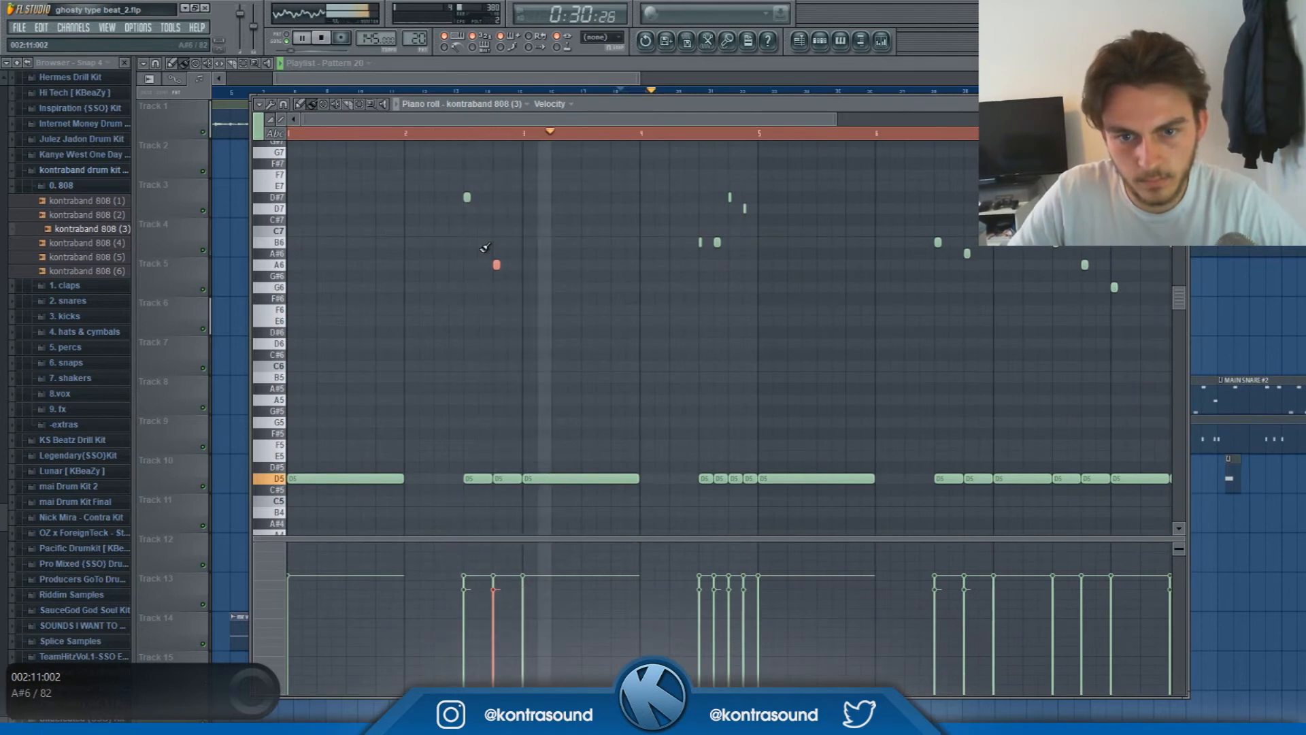
key(space)
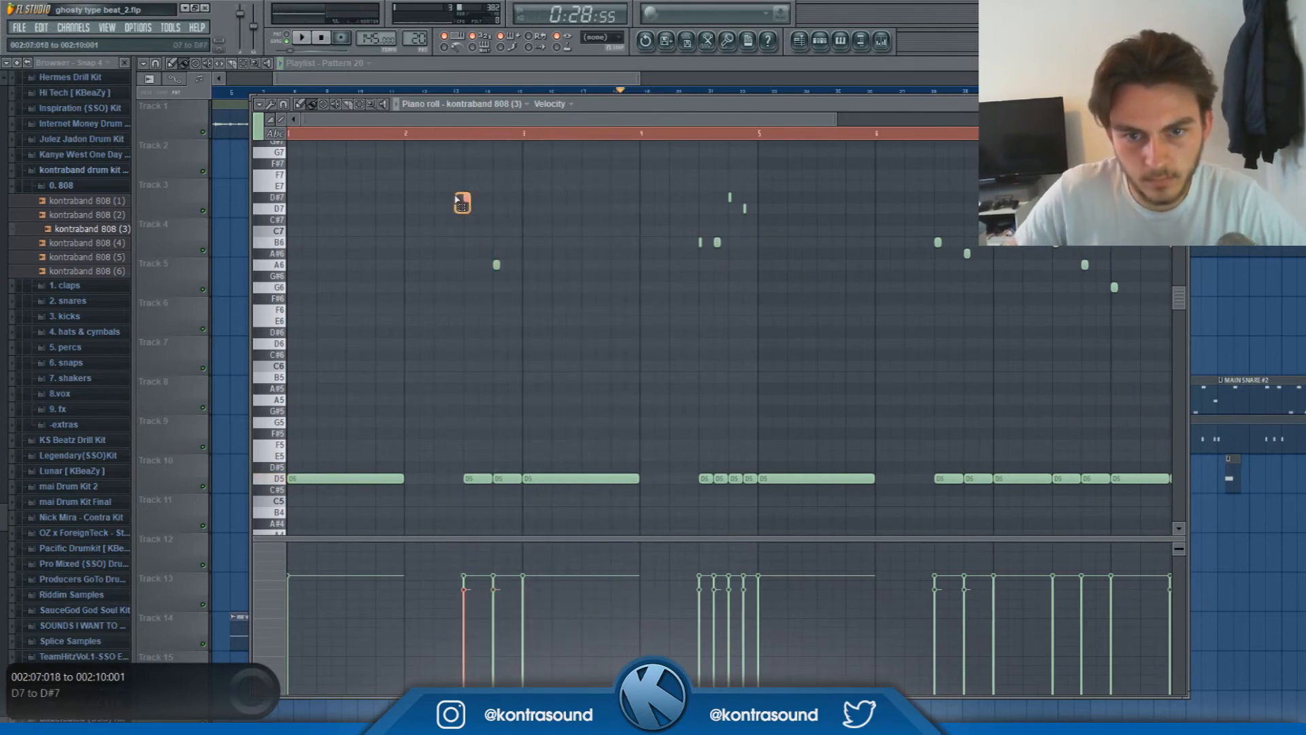
key(space)
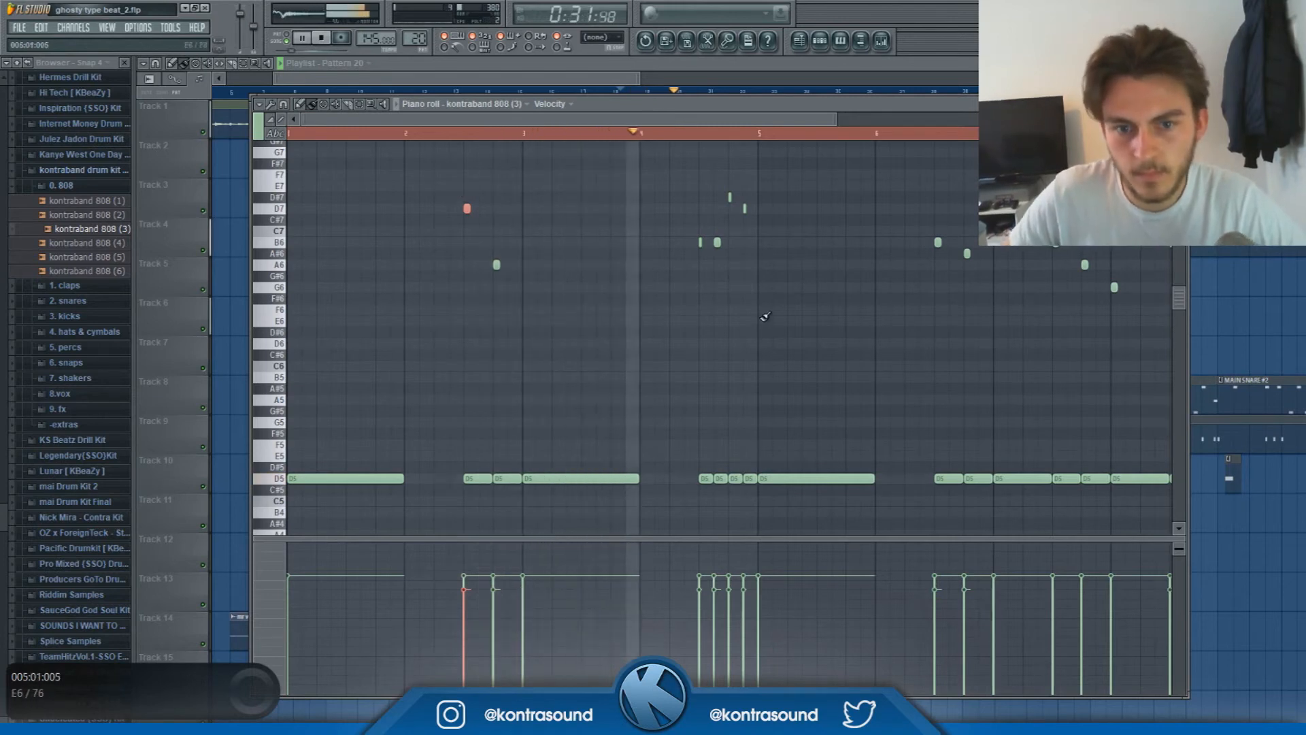
scroll(699, 308, up, 1)
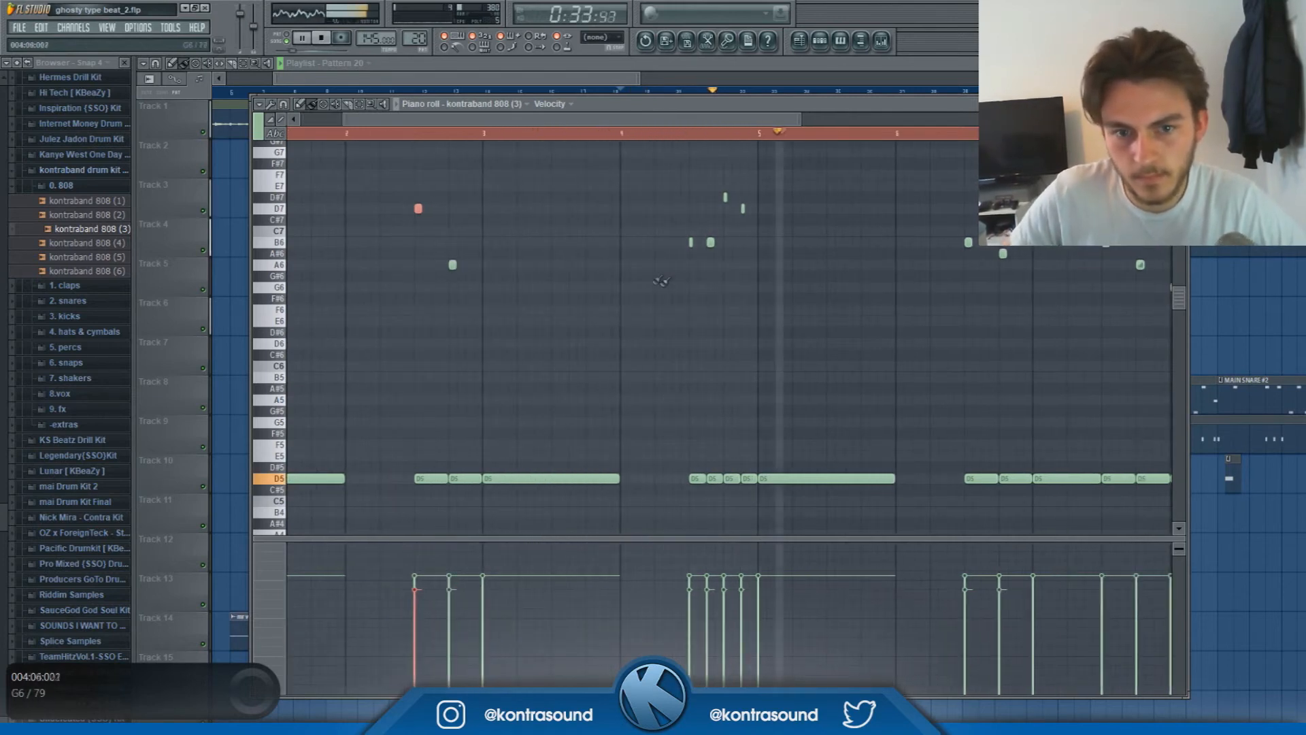
key(space)
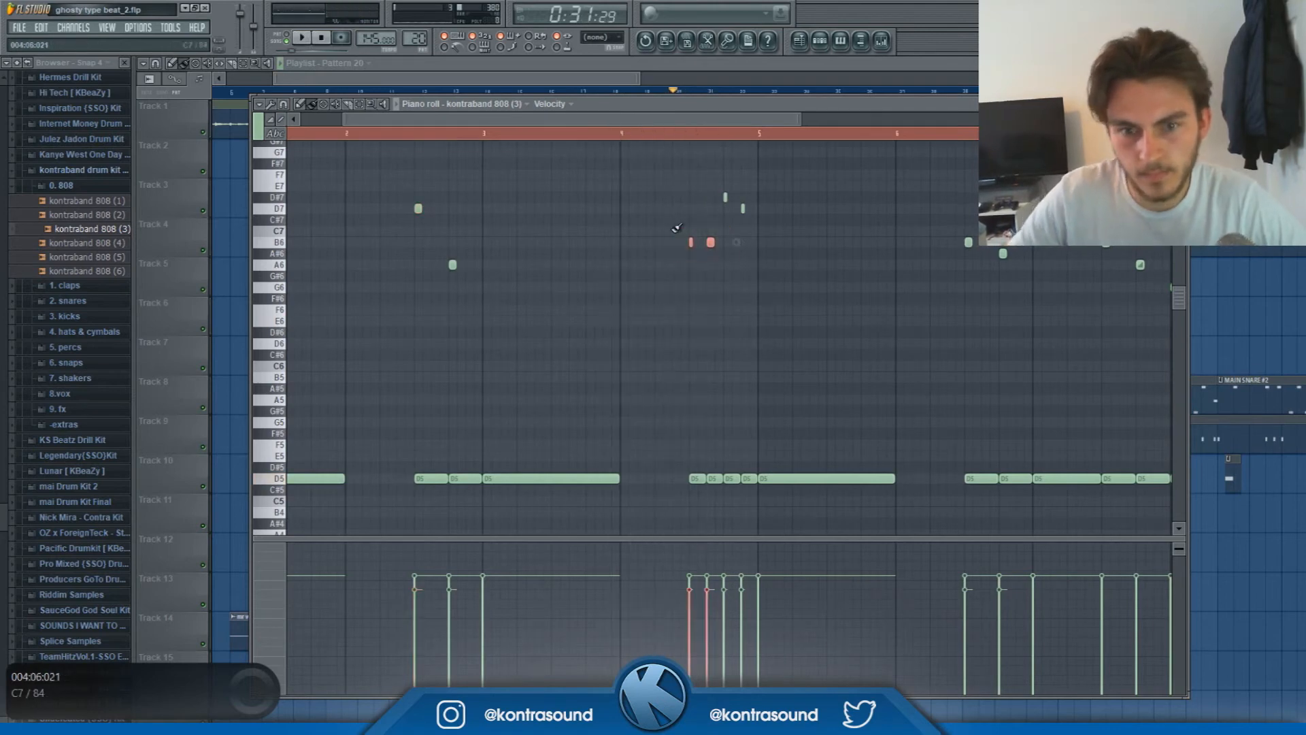
Retune the B6 slides in bars 4 and 8 to A6, the pairs in bars 6 and 7 to D7 and A6, and bar 8's G6 to E6
key(shift+Down)
key(space)
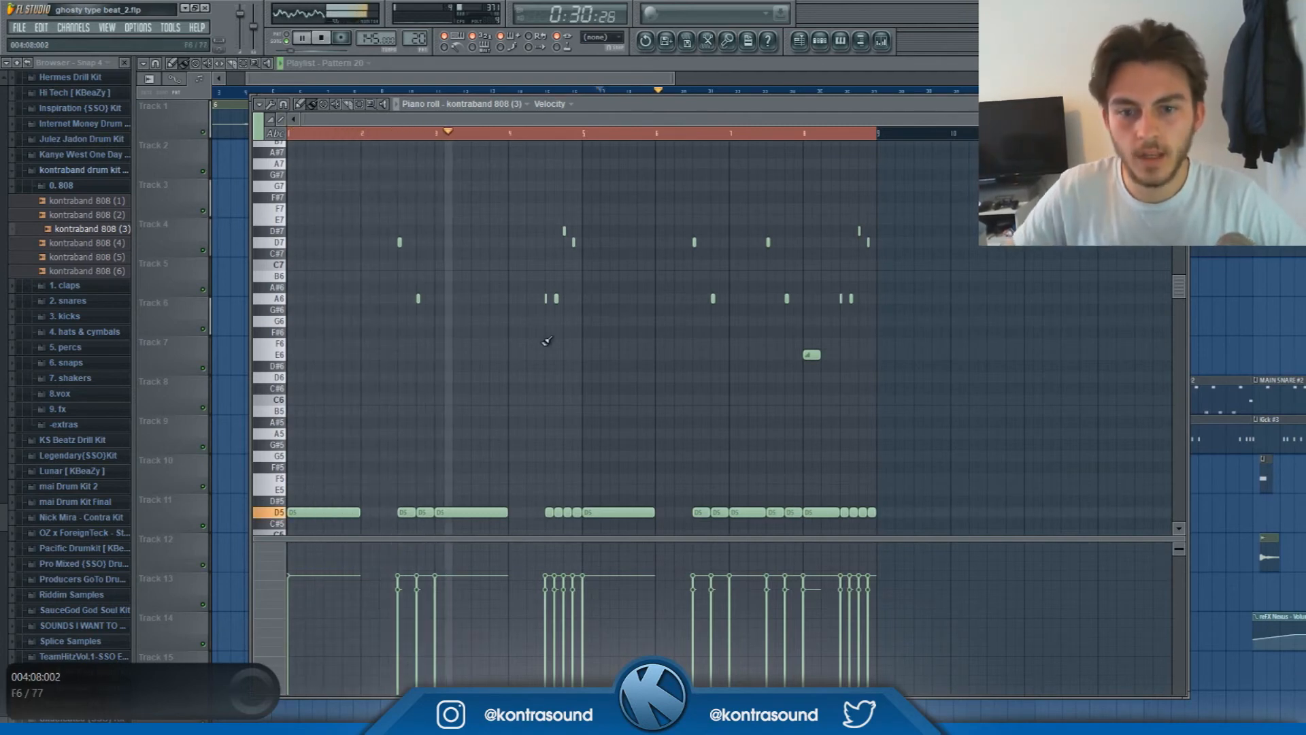
scroll(546, 338, up, 1)
scroll(610, 123, up, 2)
drag(618, 118, 645, 121)
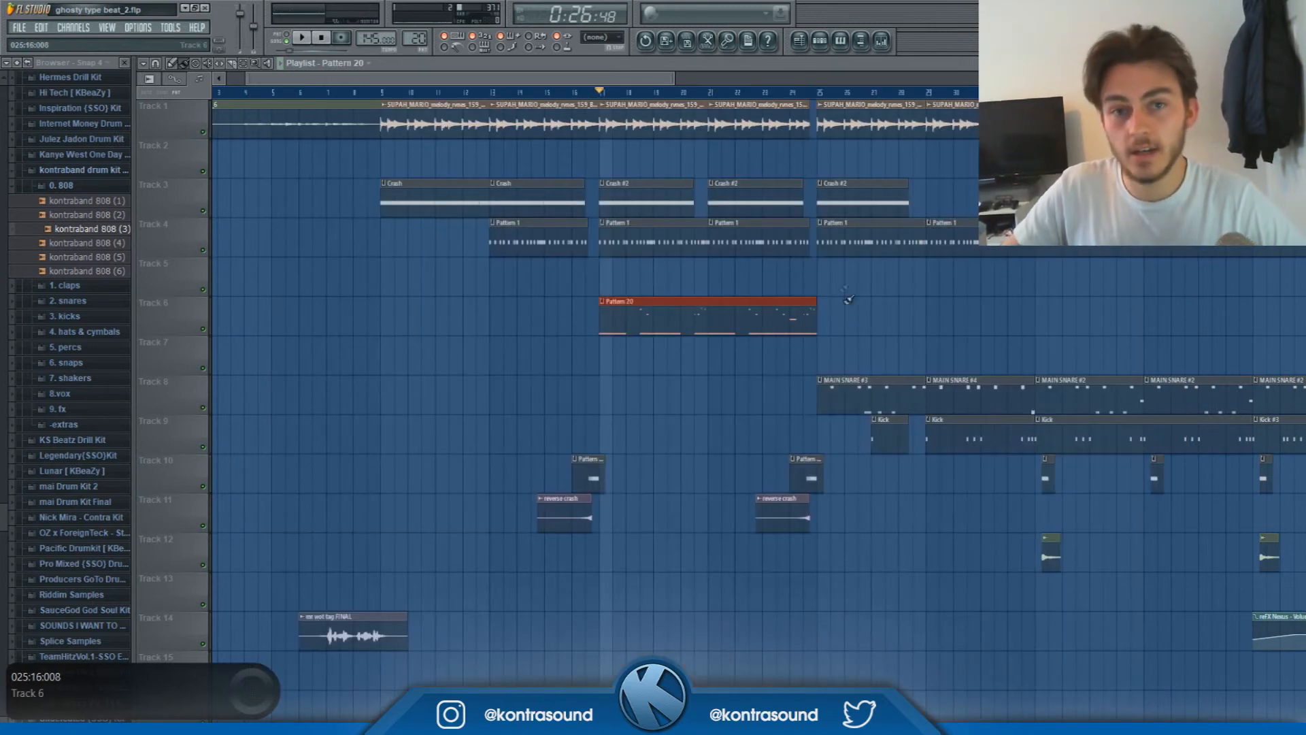
Place another Pattern 20 clip on Track 6 of the playlist at bar 25, directly after the first one
click(848, 299)
right_click(874, 301)
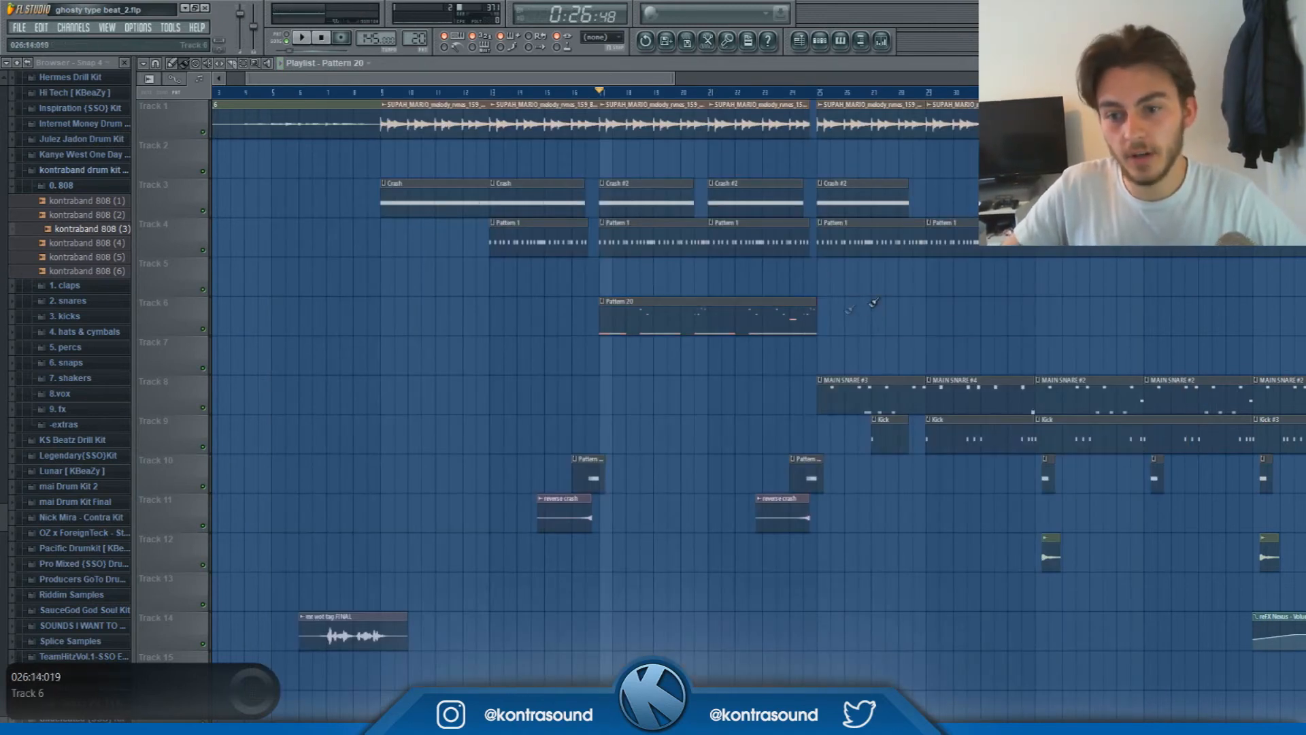
click(836, 314)
drag(654, 80, 747, 83)
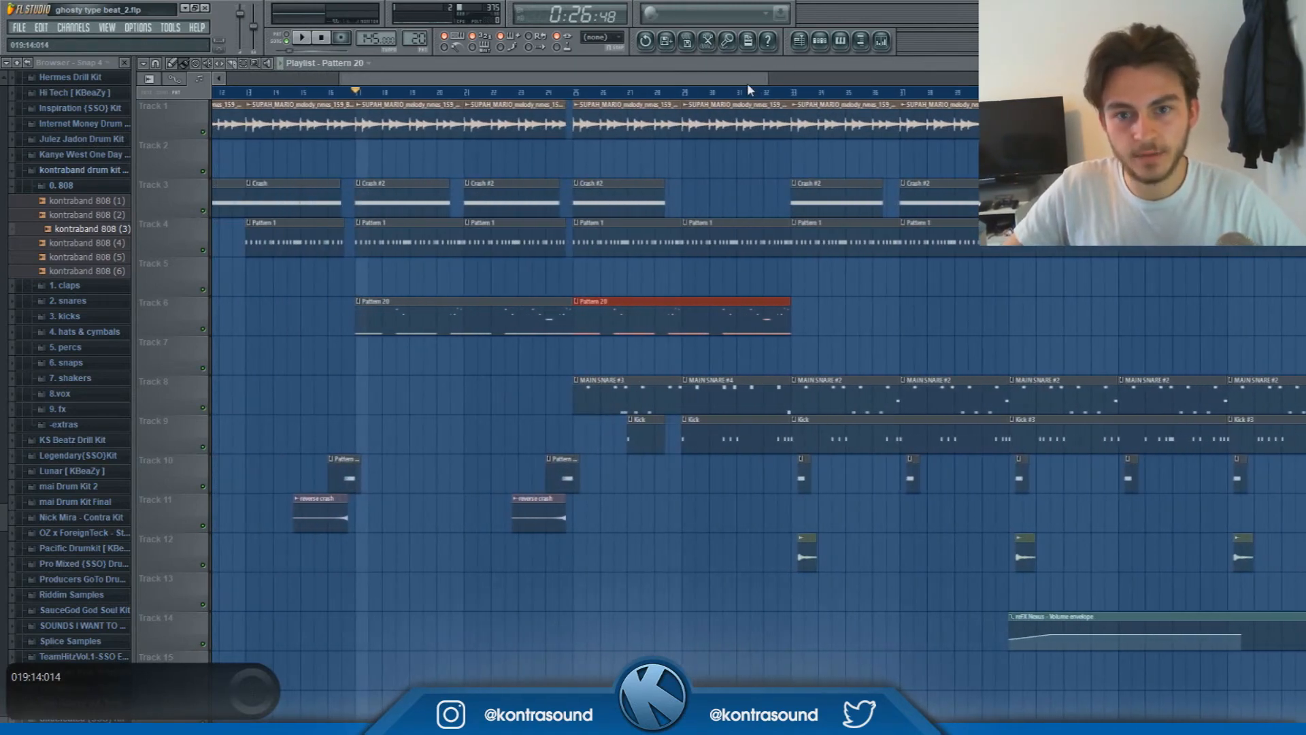
Set the song position to bar 25, make the second bassline clip unique, and open its notes for editing
click(575, 95)
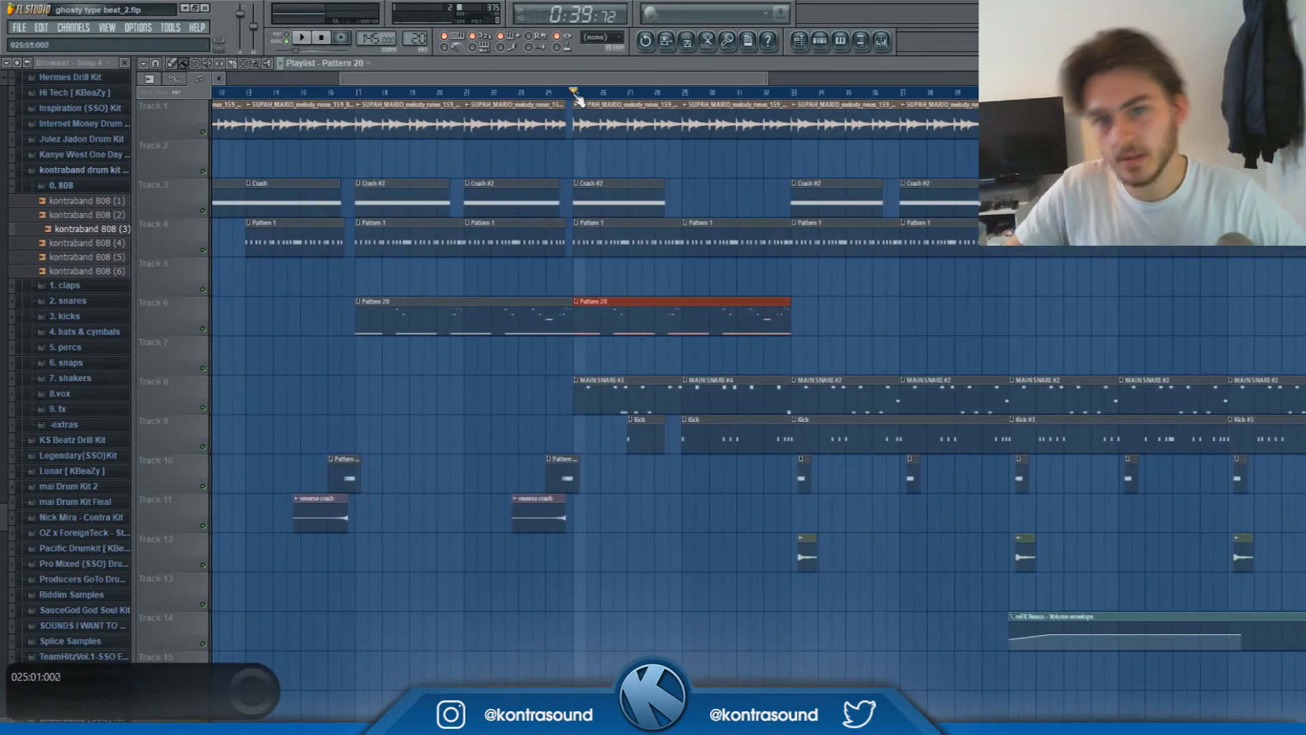
right_click(581, 305)
click(633, 380)
double_click(633, 320)
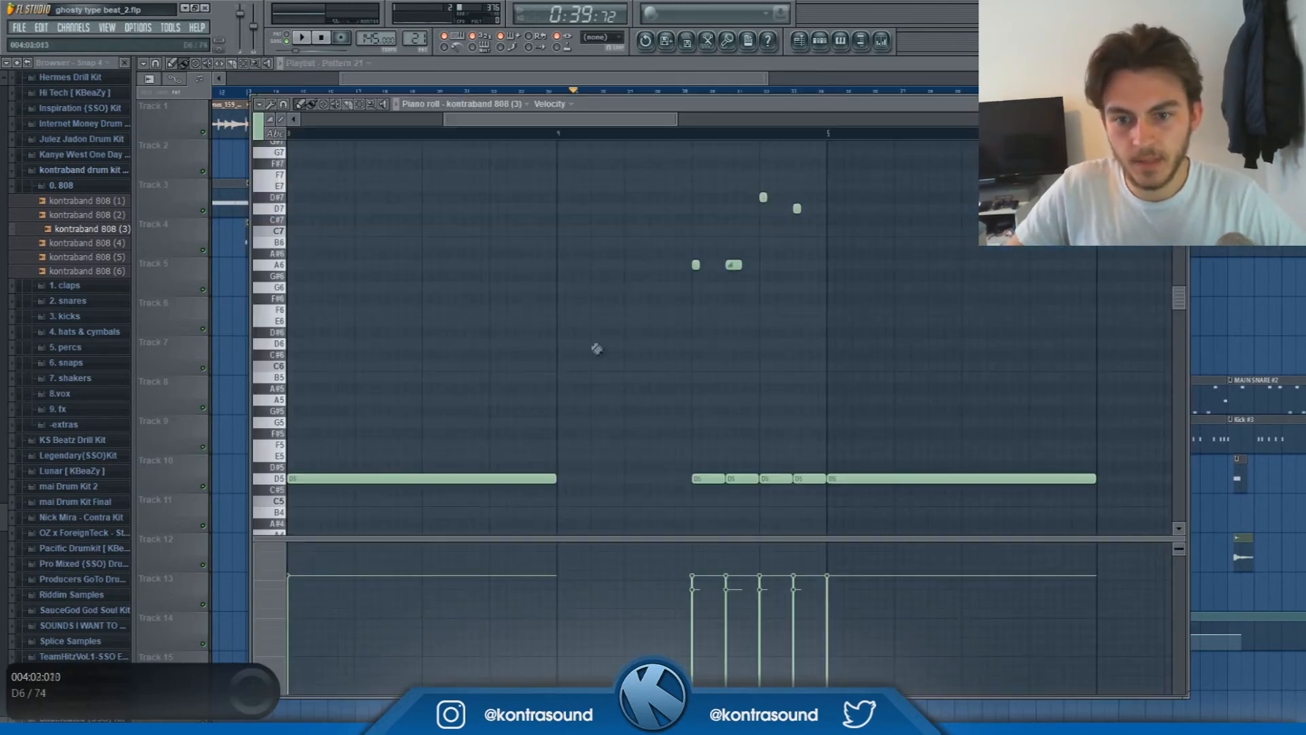
Delete the two slide notes in bar 2 of Pattern 21 and the two short D5 notes beneath them
scroll(436, 258, up, 2)
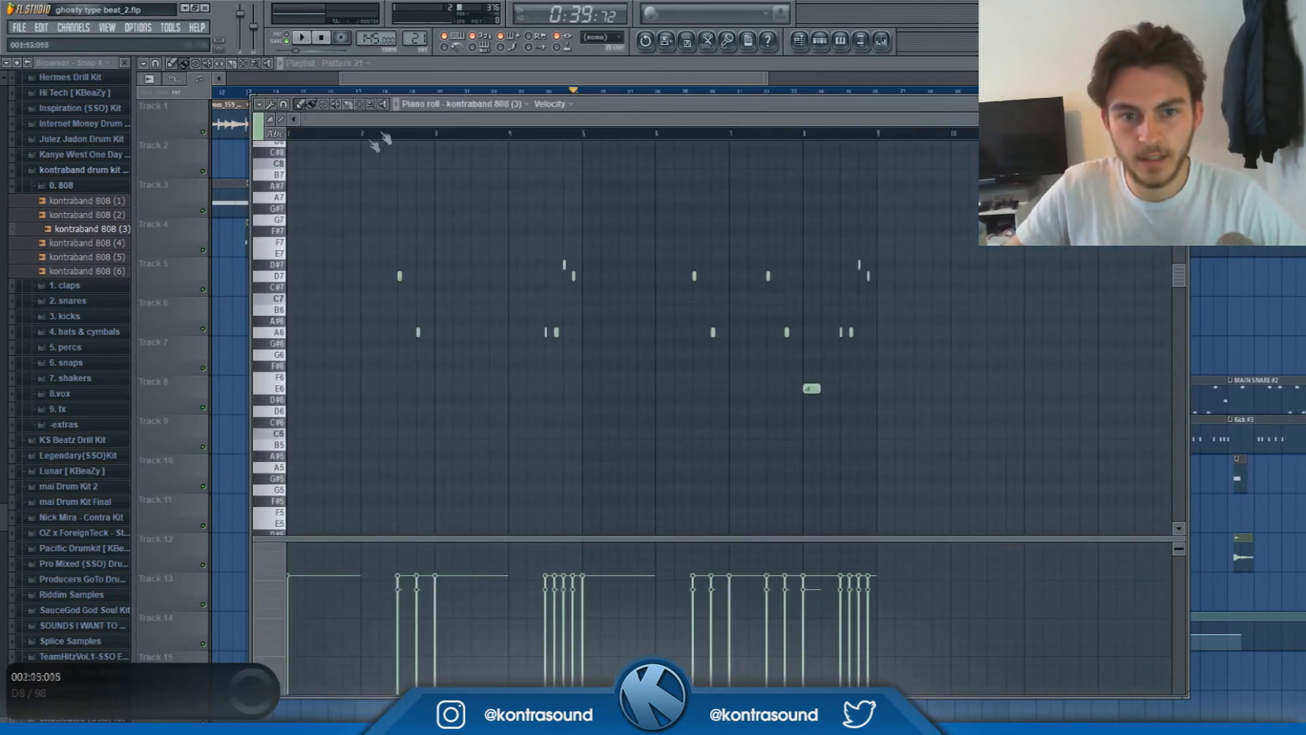
scroll(375, 146, down, 2)
drag(647, 110, 655, 64)
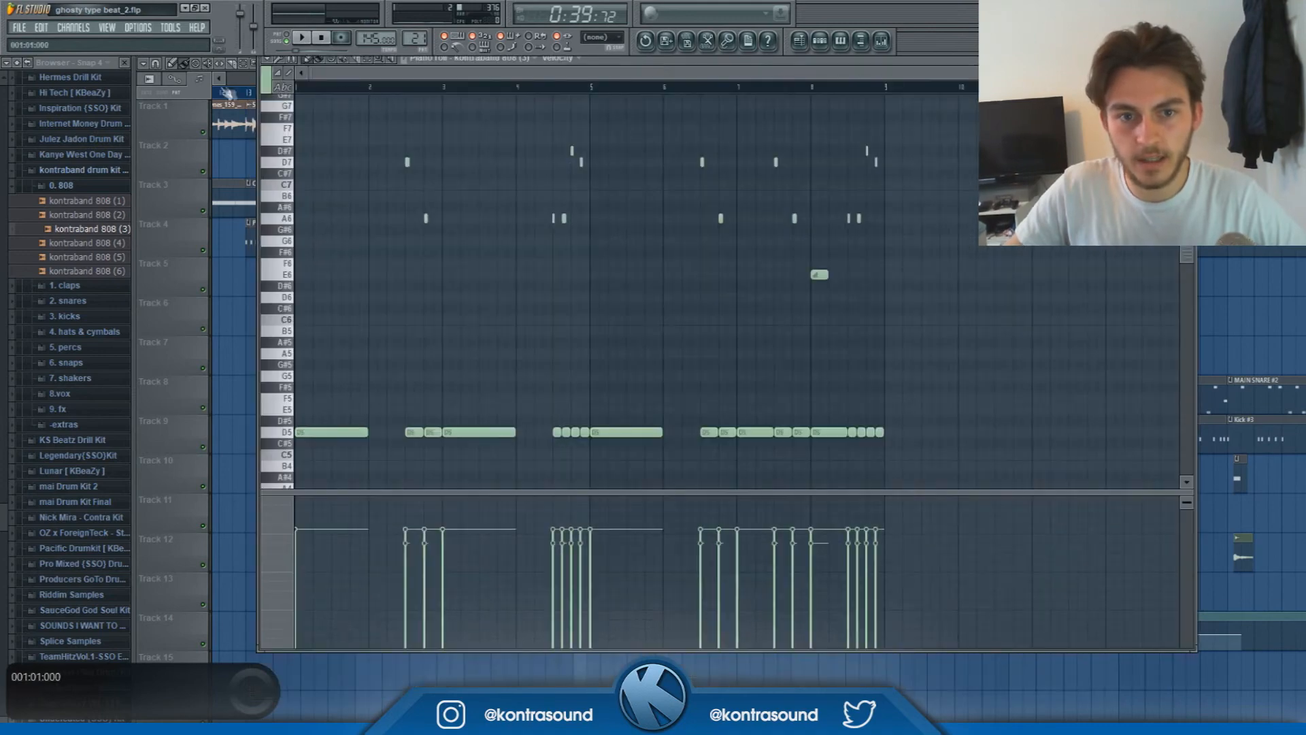
click(202, 98)
key(space)
scroll(576, 351, up, 2)
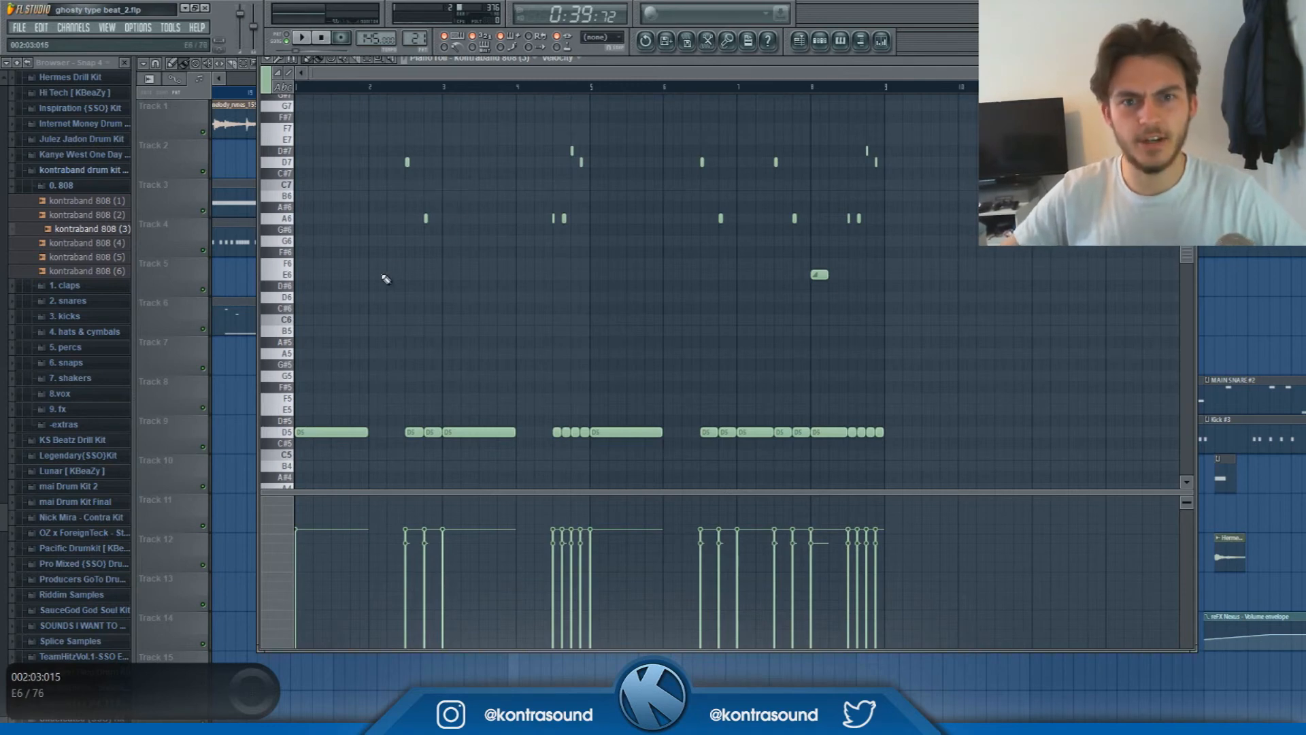
scroll(331, 148, up, 2)
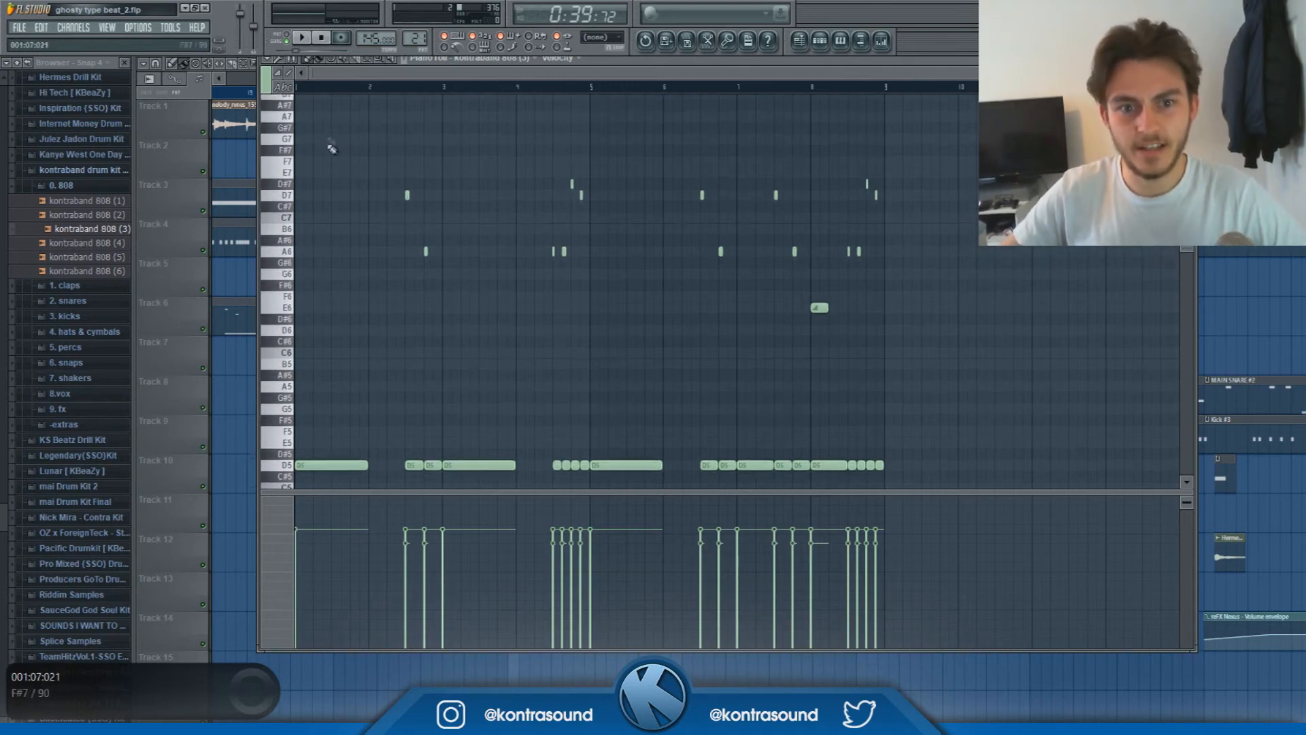
right_click(406, 196)
right_click(426, 252)
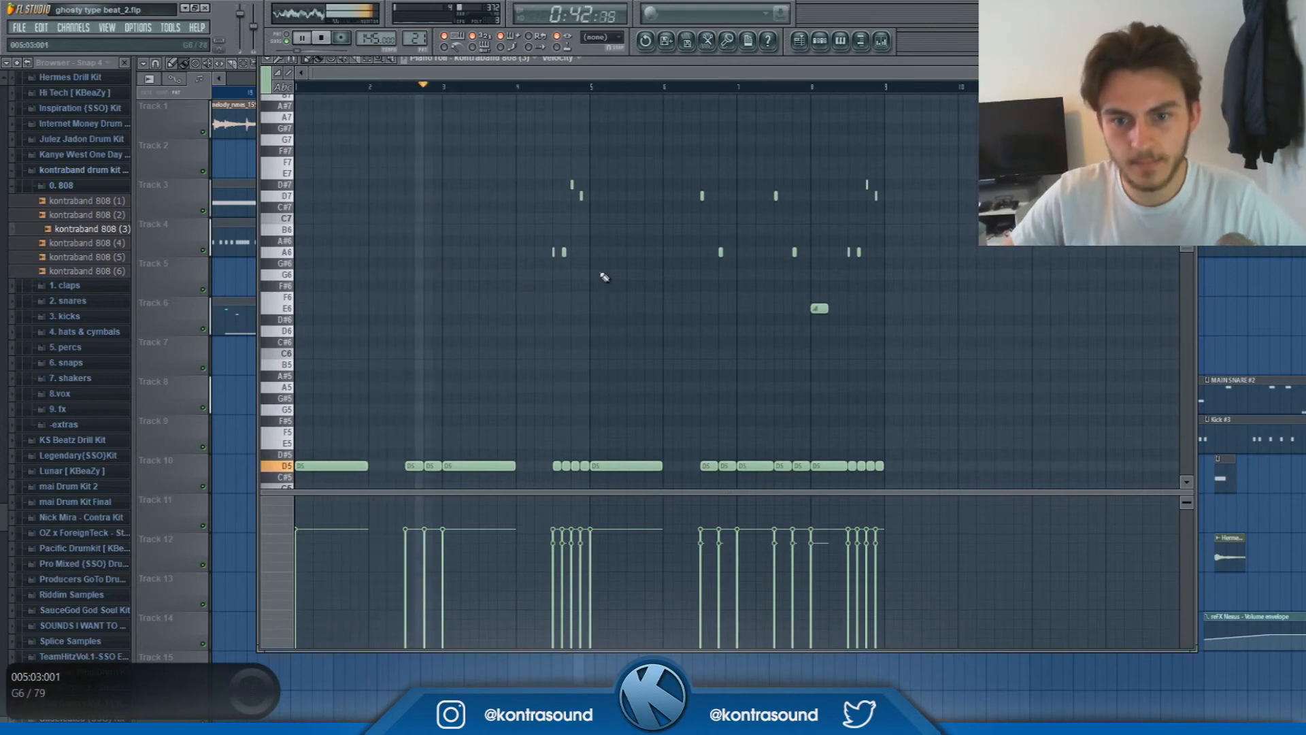
right_click(410, 465)
right_click(430, 465)
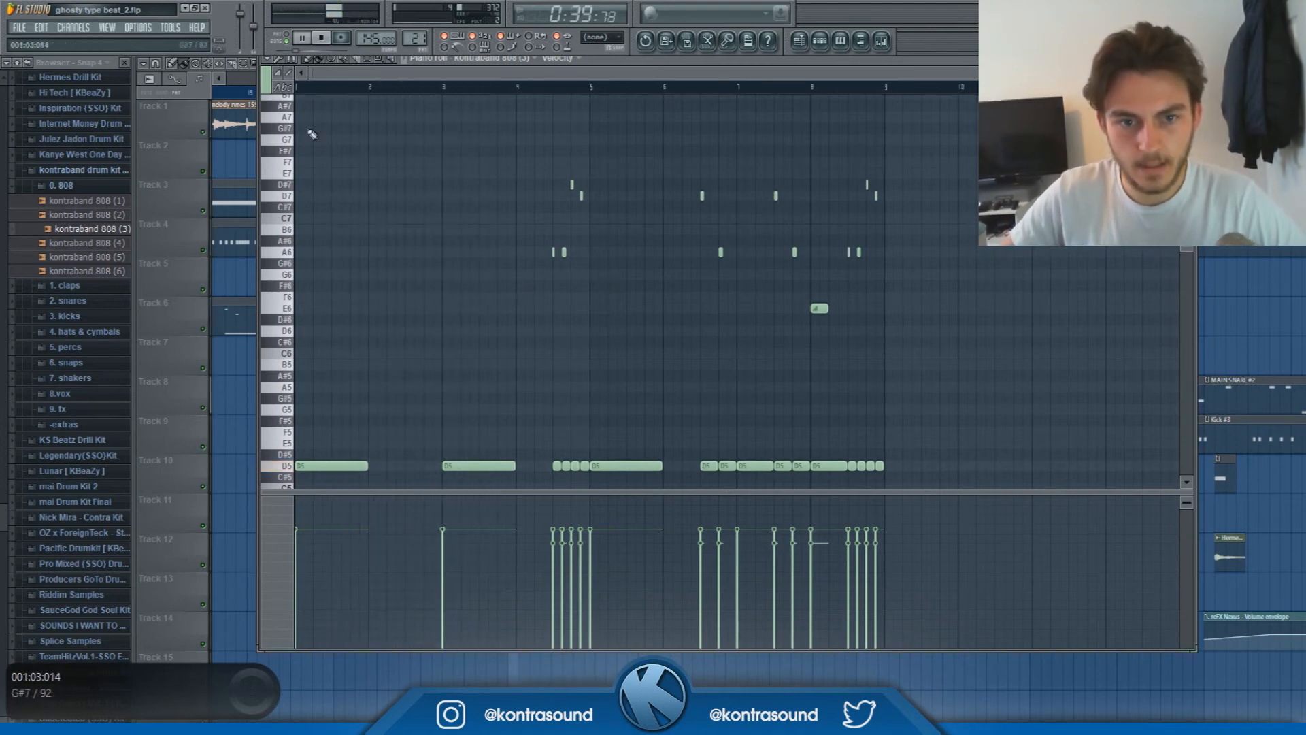
Delete all four slide notes in bar 4 of Pattern 21, keeping the D5 notes beneath them
scroll(423, 474, up, 1)
scroll(423, 474, down, 2)
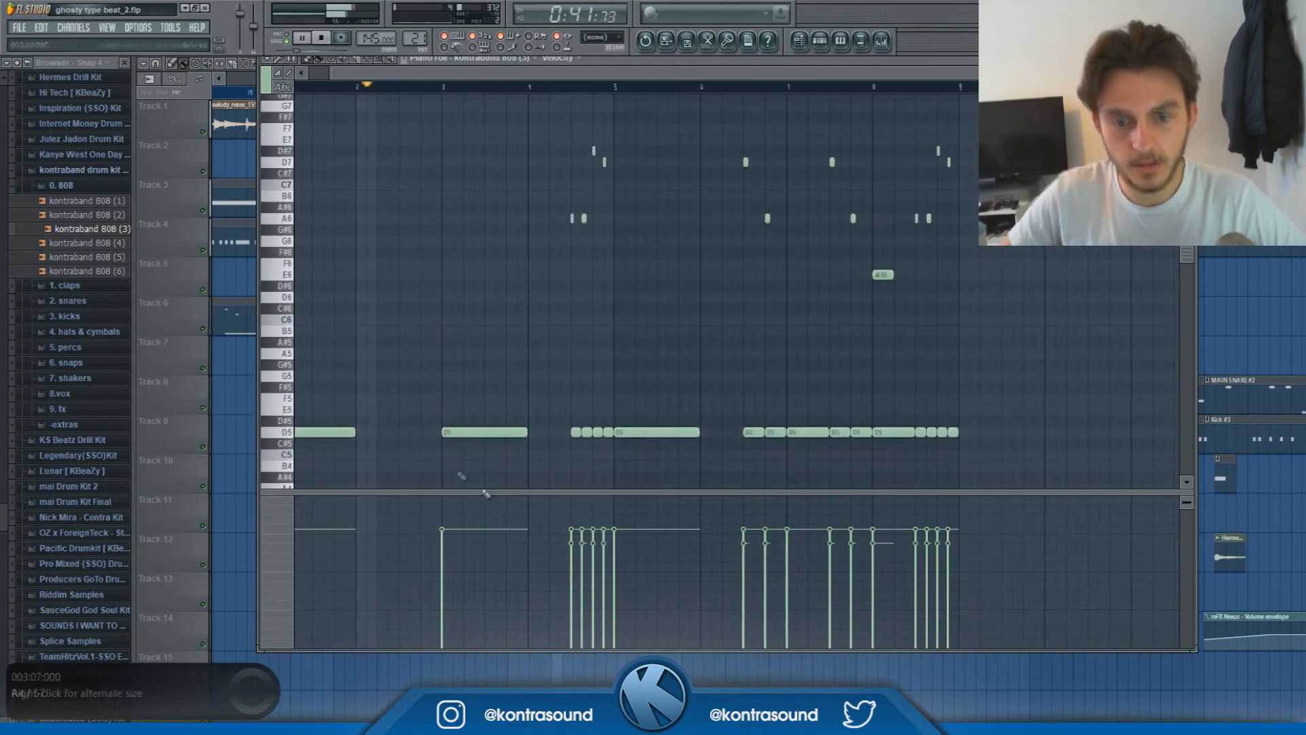
scroll(556, 340, up, 2)
scroll(571, 326, up, 1)
scroll(575, 334, up, 1)
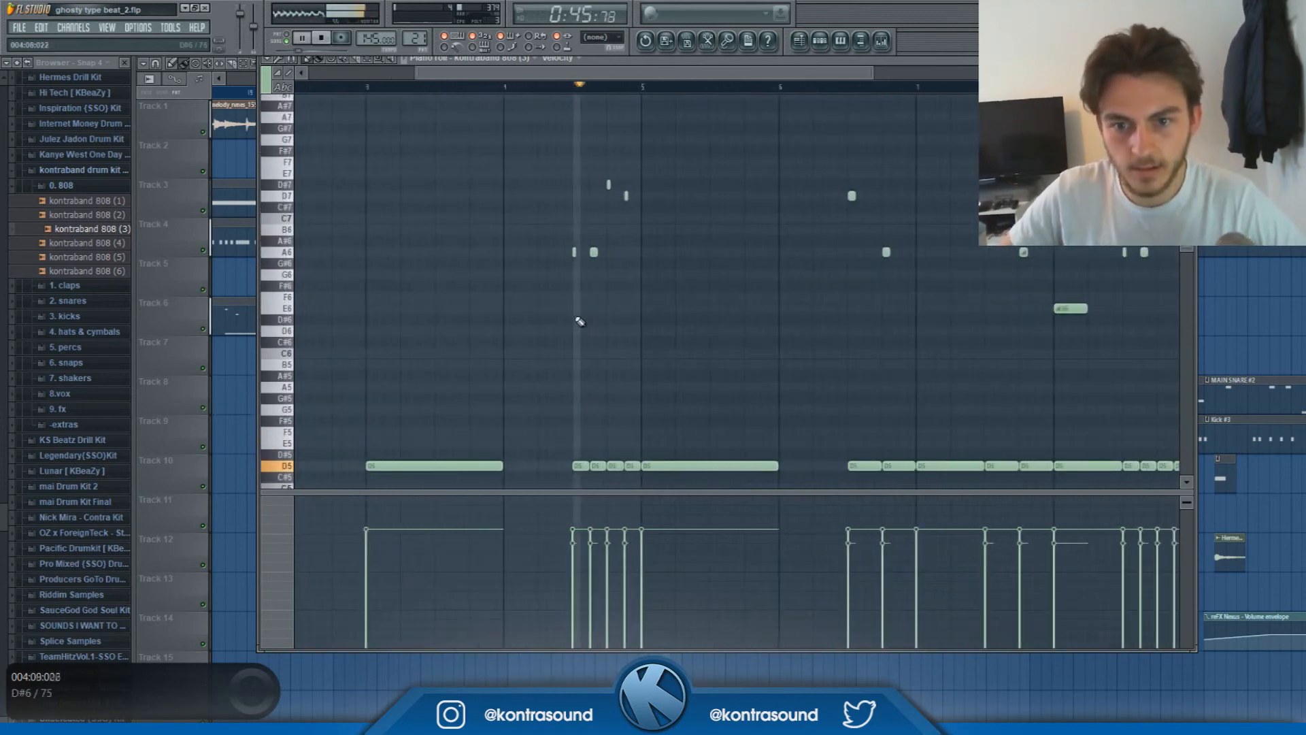
drag(646, 272, 565, 164)
scroll(731, 272, down, 2)
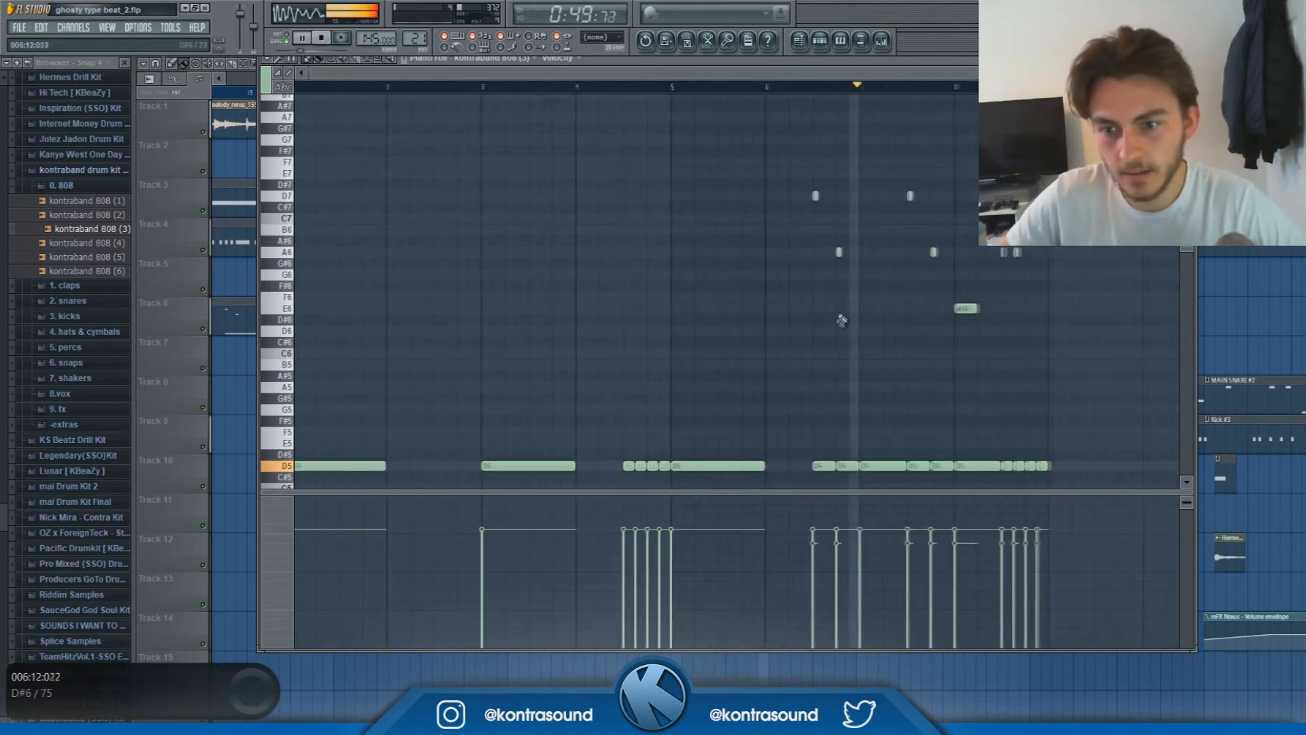
Delete the D7 and A6 slide pairs in bars 6 and 7 with their D5 notes, plus the E6 slide at bar 8
scroll(1000, 361, up, 2)
scroll(1017, 373, up, 1)
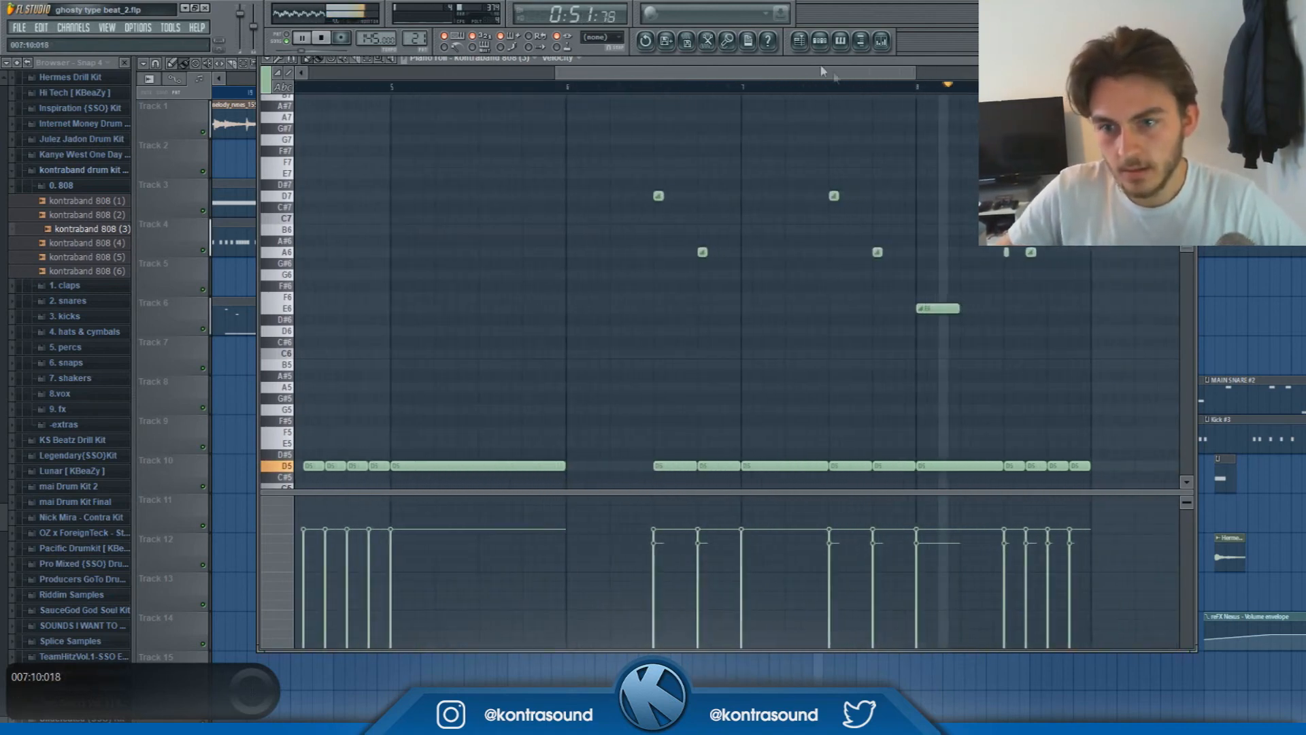
drag(808, 76, 842, 76)
key(space)
scroll(882, 257, down, 2)
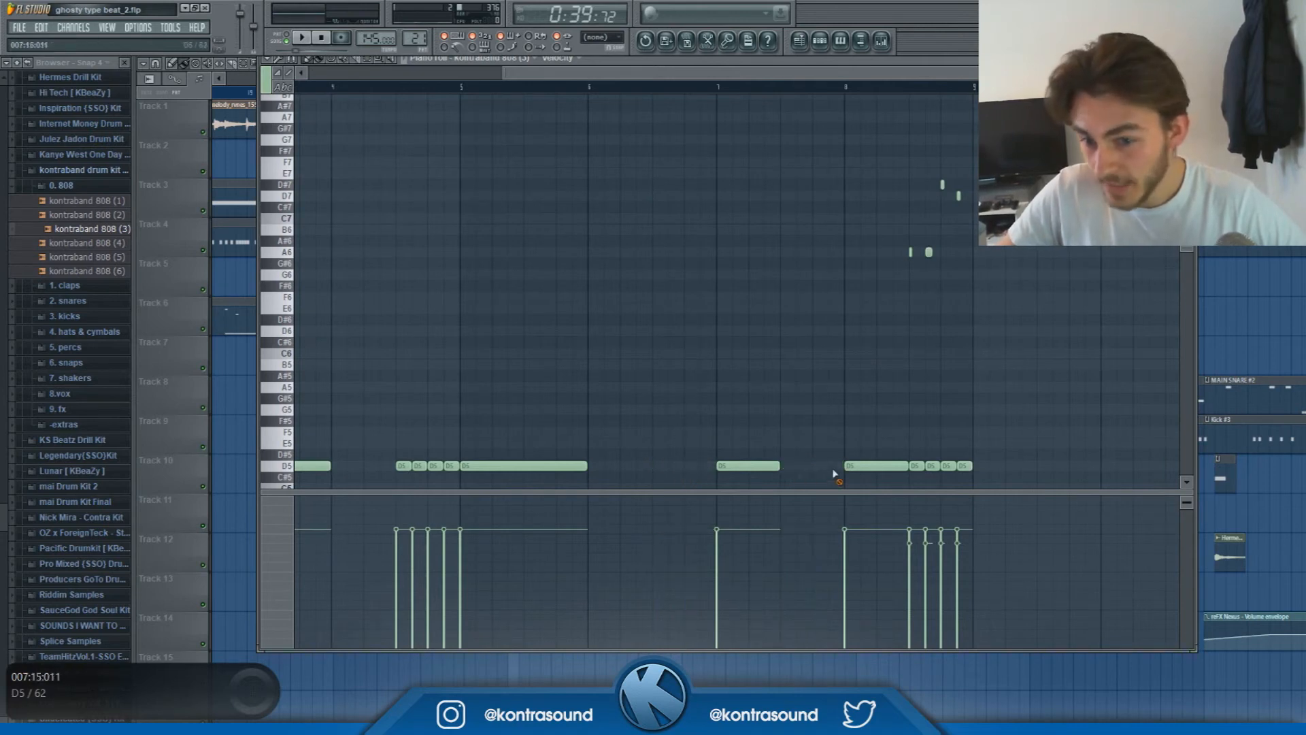
Delete the longer D5 note at bar 8 and extend the D5 note at bar 7 to a full bar
scroll(791, 415, down, 2)
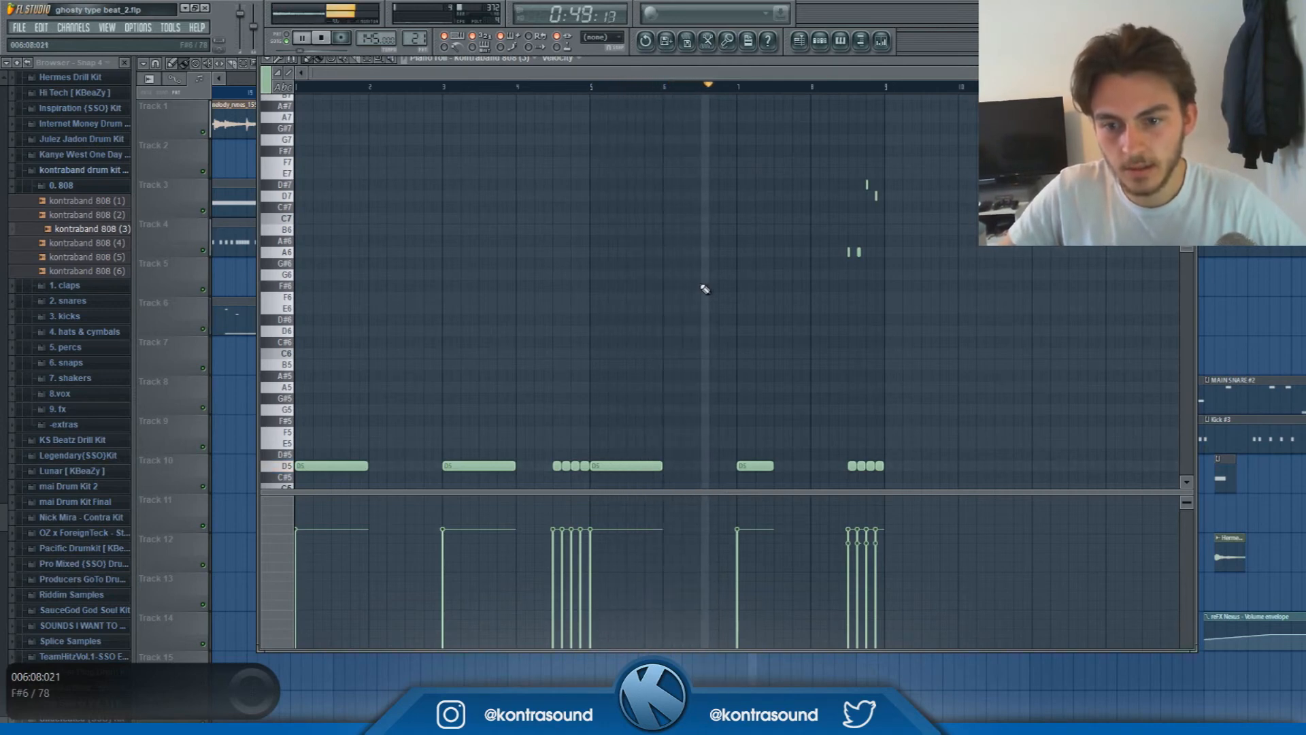
scroll(782, 466, up, 3)
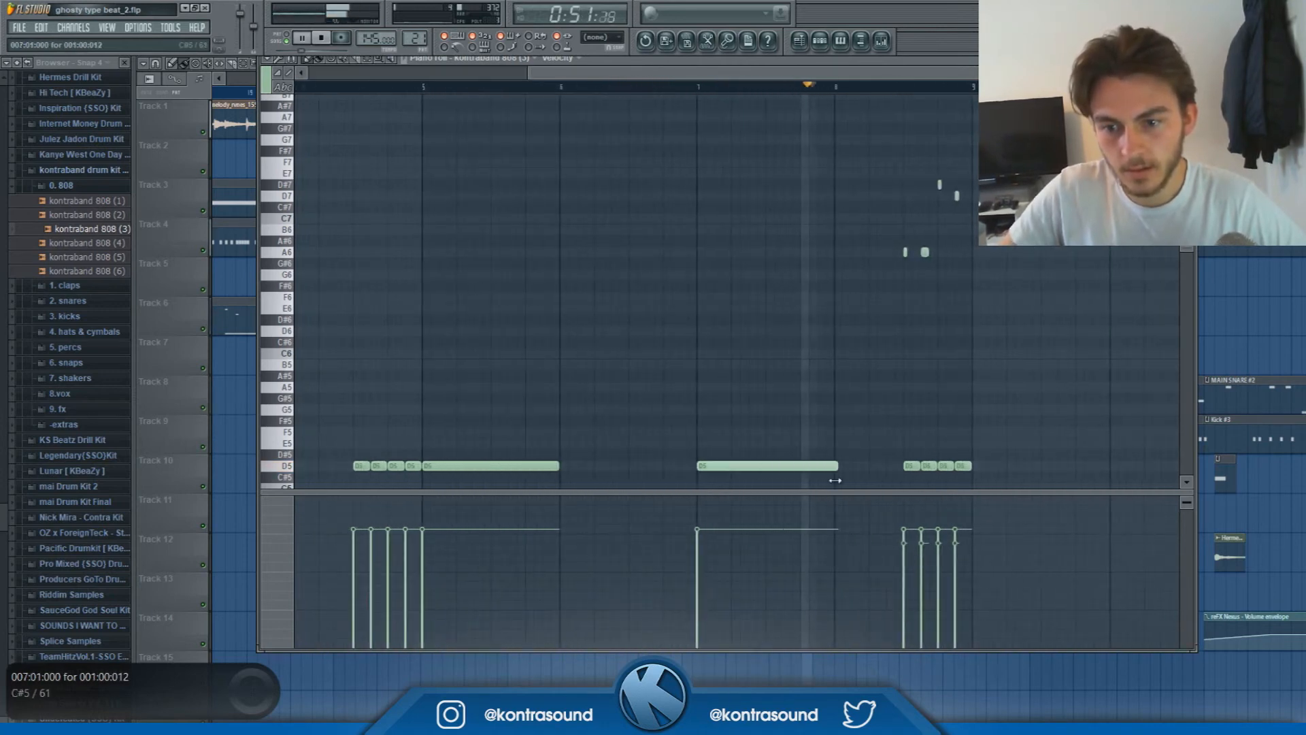
scroll(789, 469, down, 3)
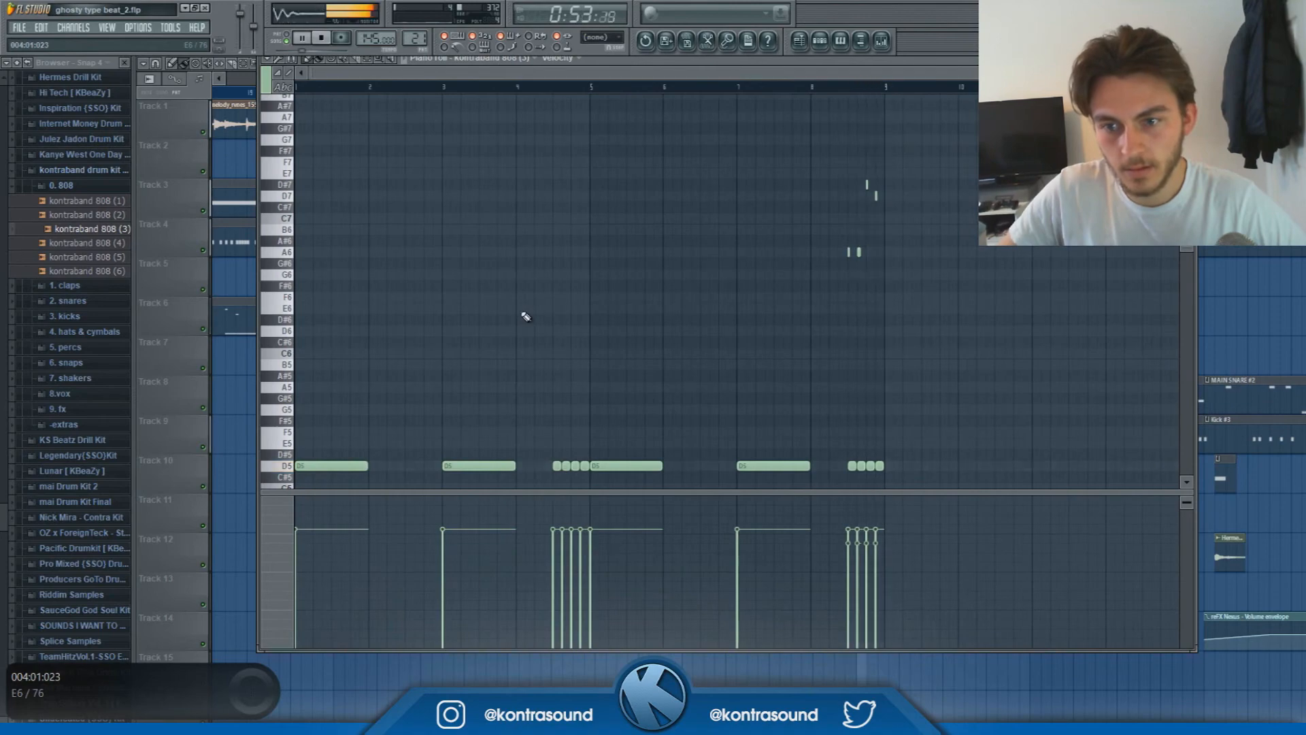
Return to the playlist and place another Pattern 21 clip at bar 33 on Track 6
key(F5)
scroll(708, 343, down, 1)
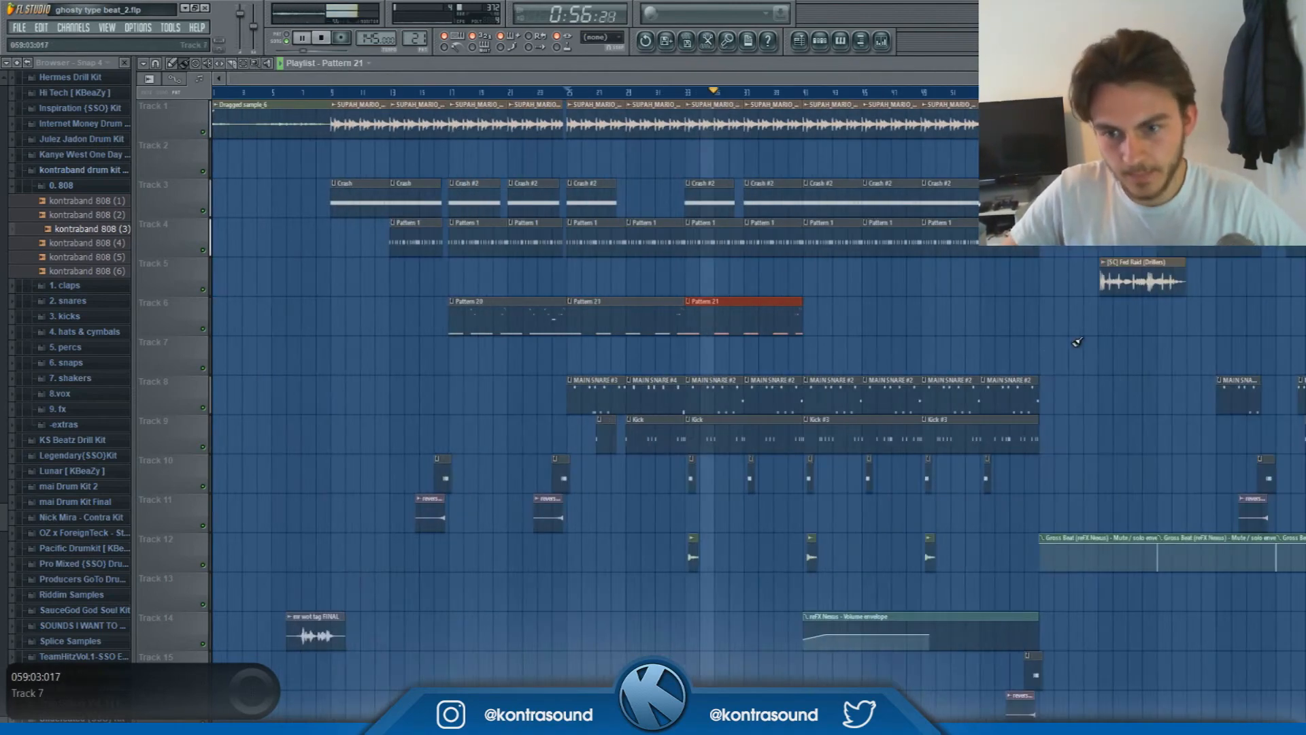
scroll(707, 321, up, 2)
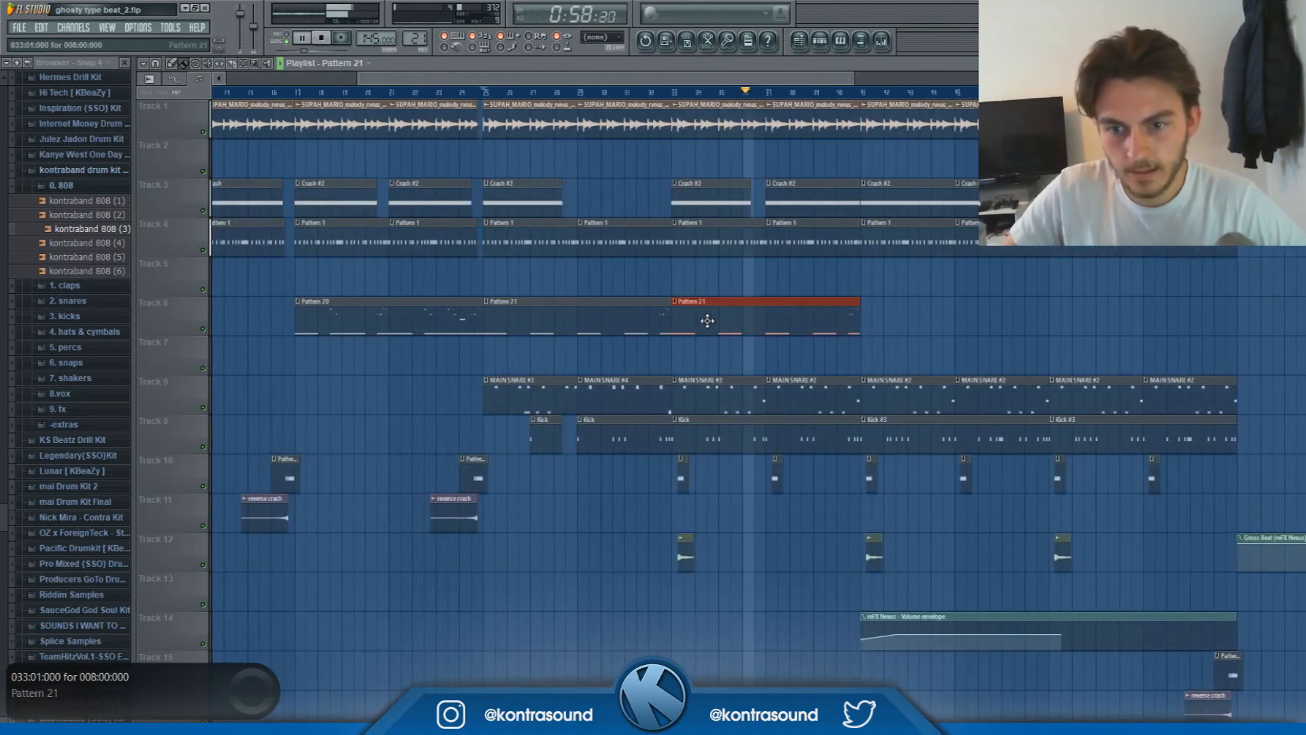
Play the arrangement from bar 17 to review both bassline patterns against the drums and melody
key(space)
click(295, 92)
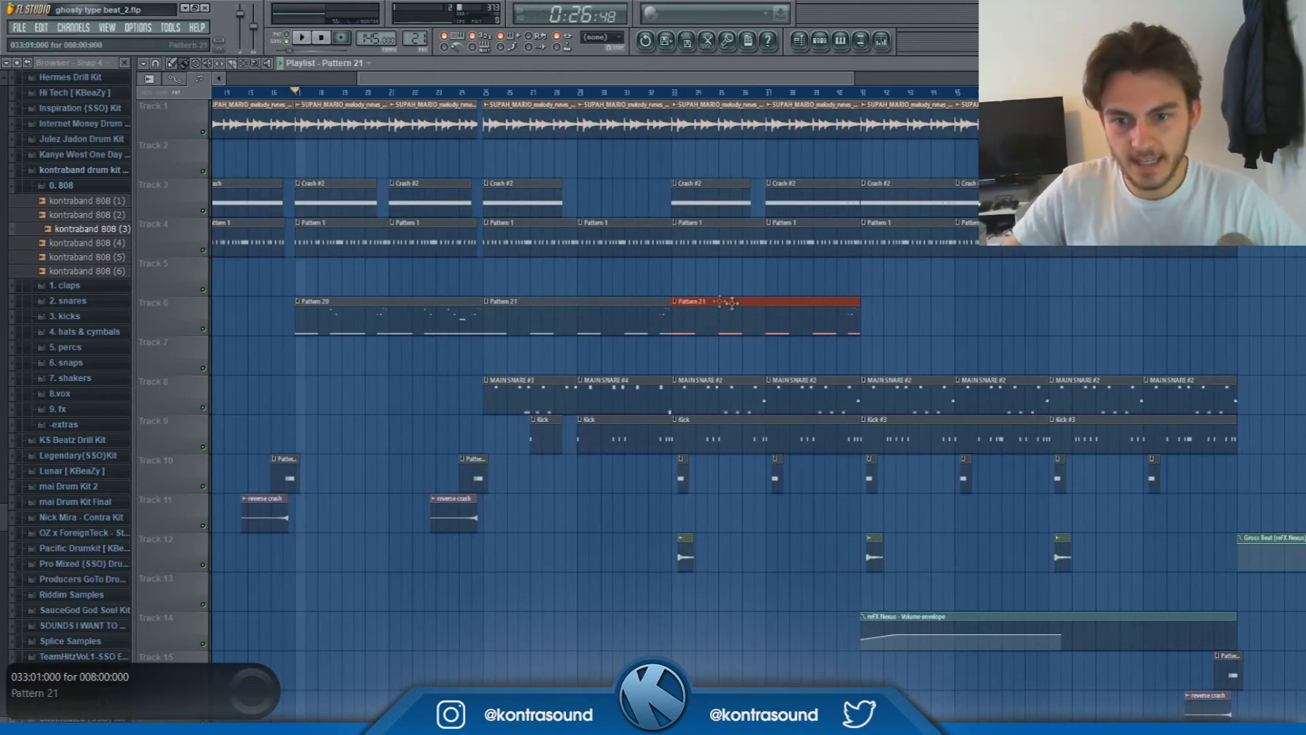
key(space)
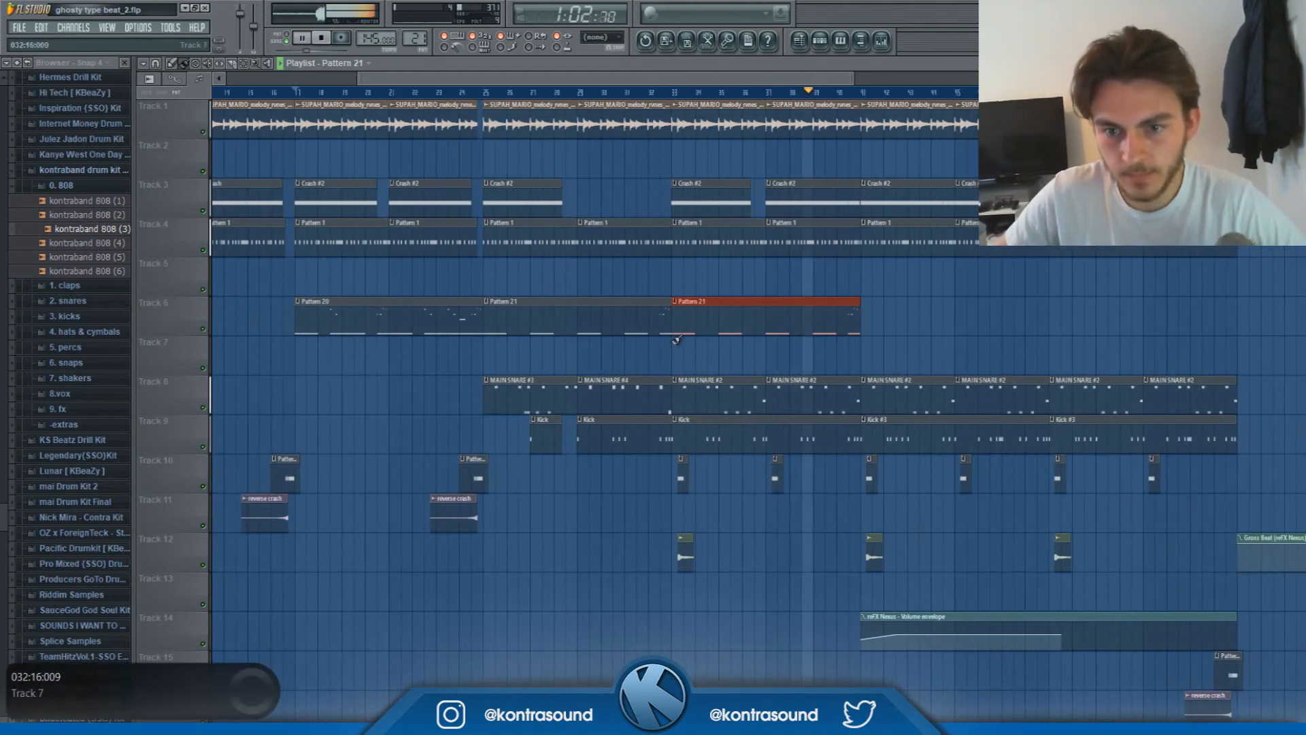
double_click(737, 314)
scroll(744, 324, down, 3)
click(204, 92)
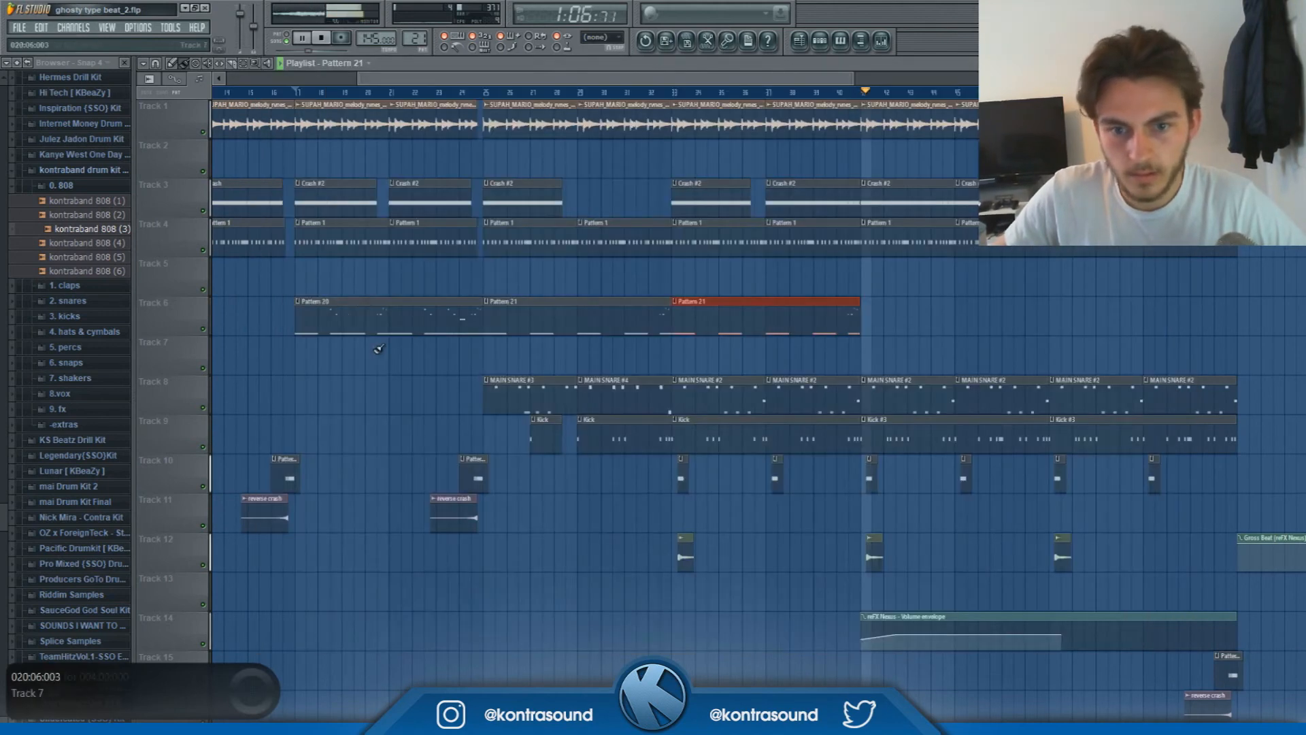
Place Pattern 20 clips on Track 6 at bars 41 and 49
click(868, 307)
click(1084, 307)
drag(1084, 308, 1050, 307)
Stop playback, set the song position to bar 33, and replace the Pattern 21 clip there with Pattern 20
key(space)
click(694, 97)
right_click(819, 328)
mouse_move(927, 317)
mouse_down()
mouse_move(323, 306)
mouse_move(750, 336)
mouse_move(737, 328)
mouse_up()
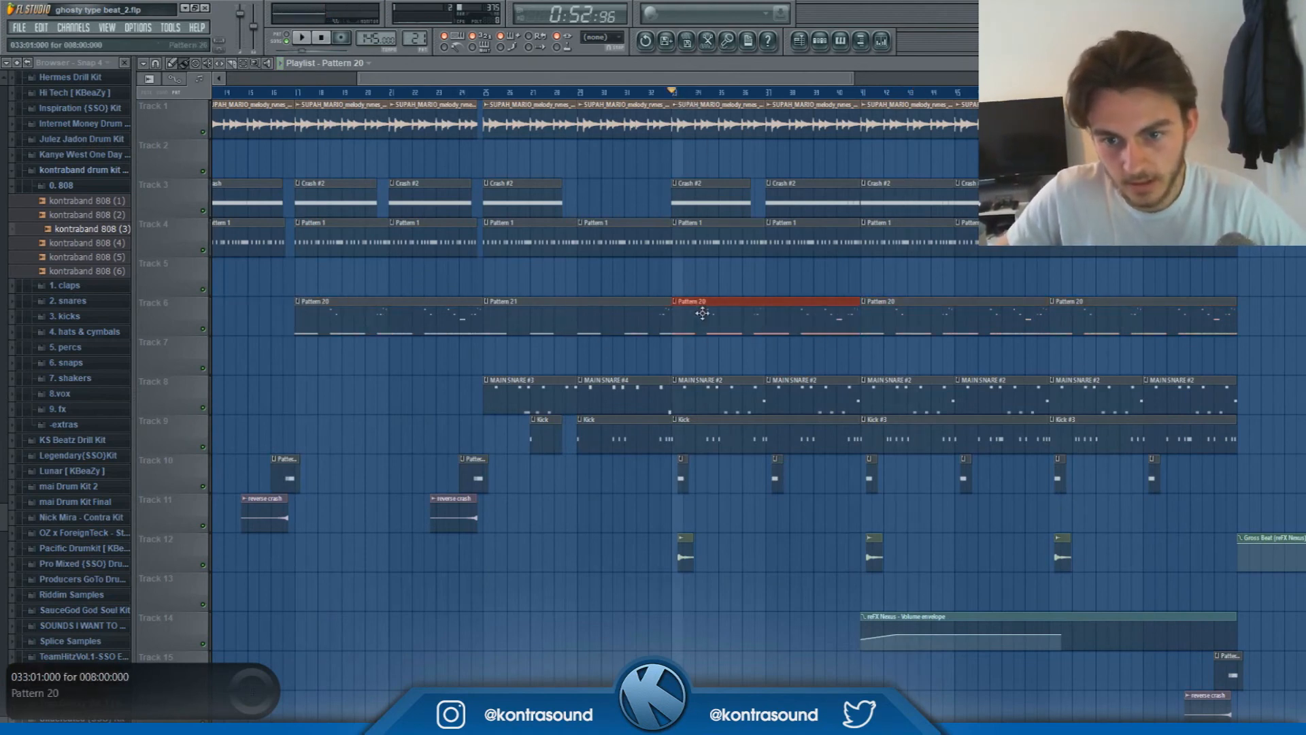
Make the Pattern 20 clip at bar 33 a unique pattern, open its notes in the piano roll, and start playback
click(674, 301)
click(712, 379)
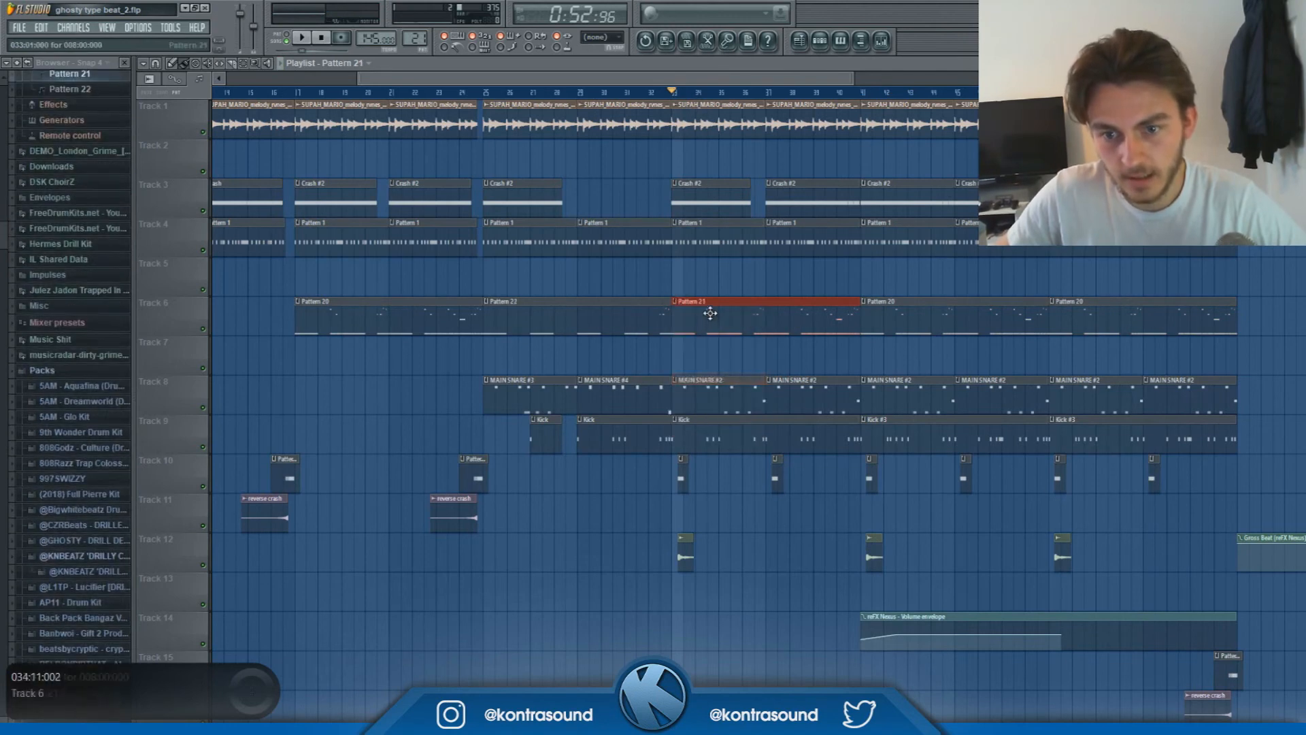
double_click(710, 313)
key(space)
Delete the paired short D5 notes and their D7 and A6 slide notes in the second half of bars 2 and 6
scroll(632, 340, down, 3)
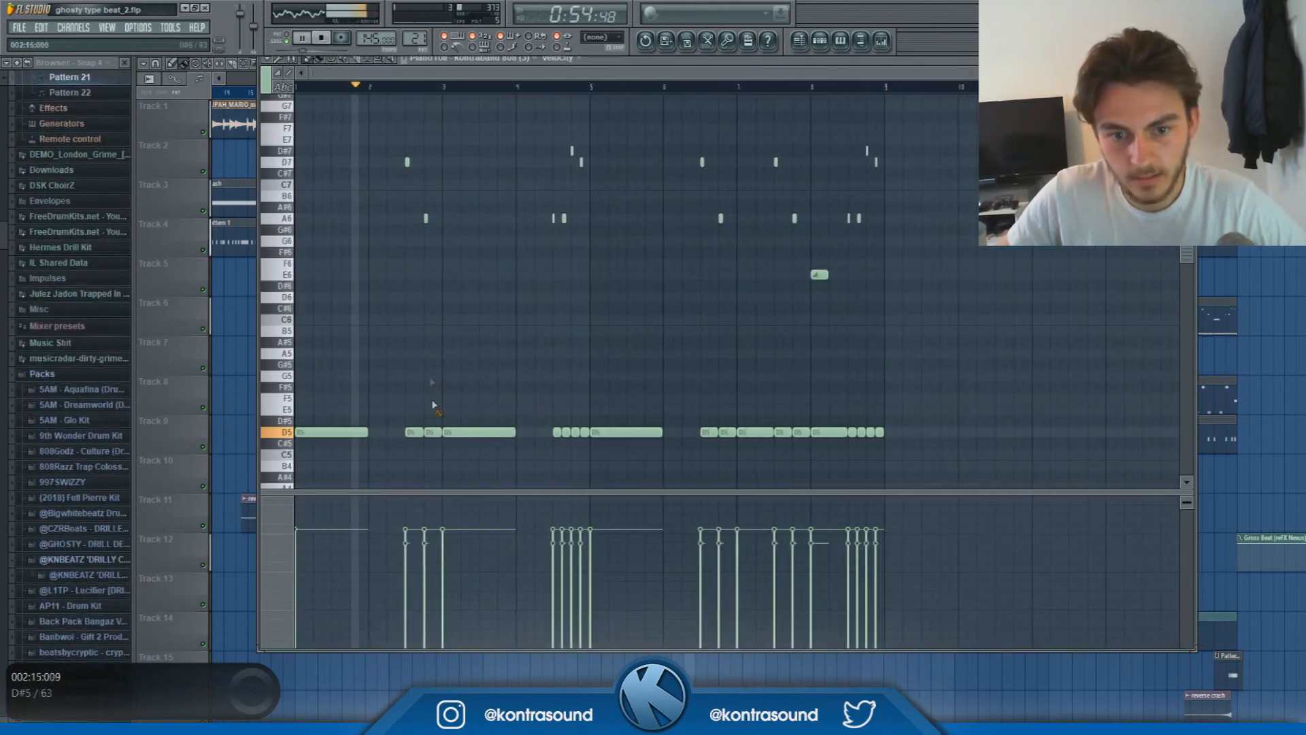
scroll(400, 381, up, 2)
drag(475, 459, 401, 148)
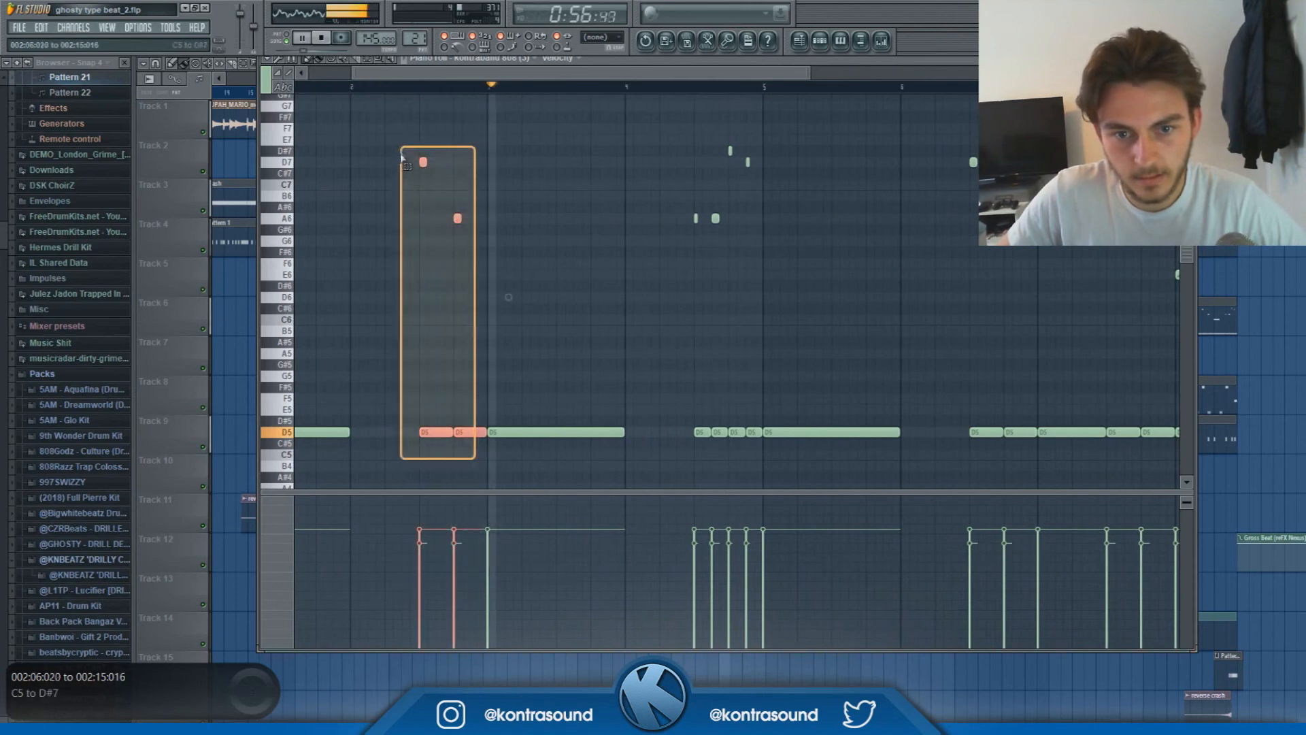
key(Delete)
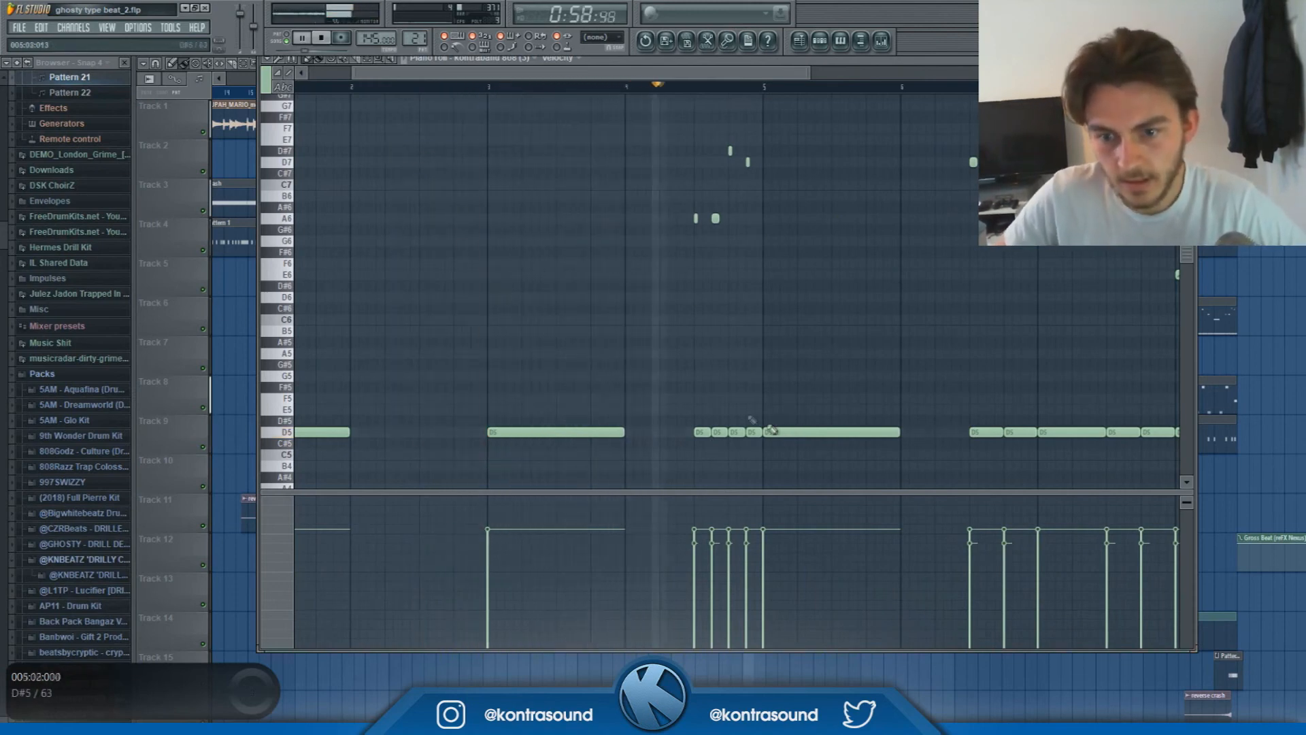
scroll(751, 420, down, 3)
scroll(769, 380, up, 2)
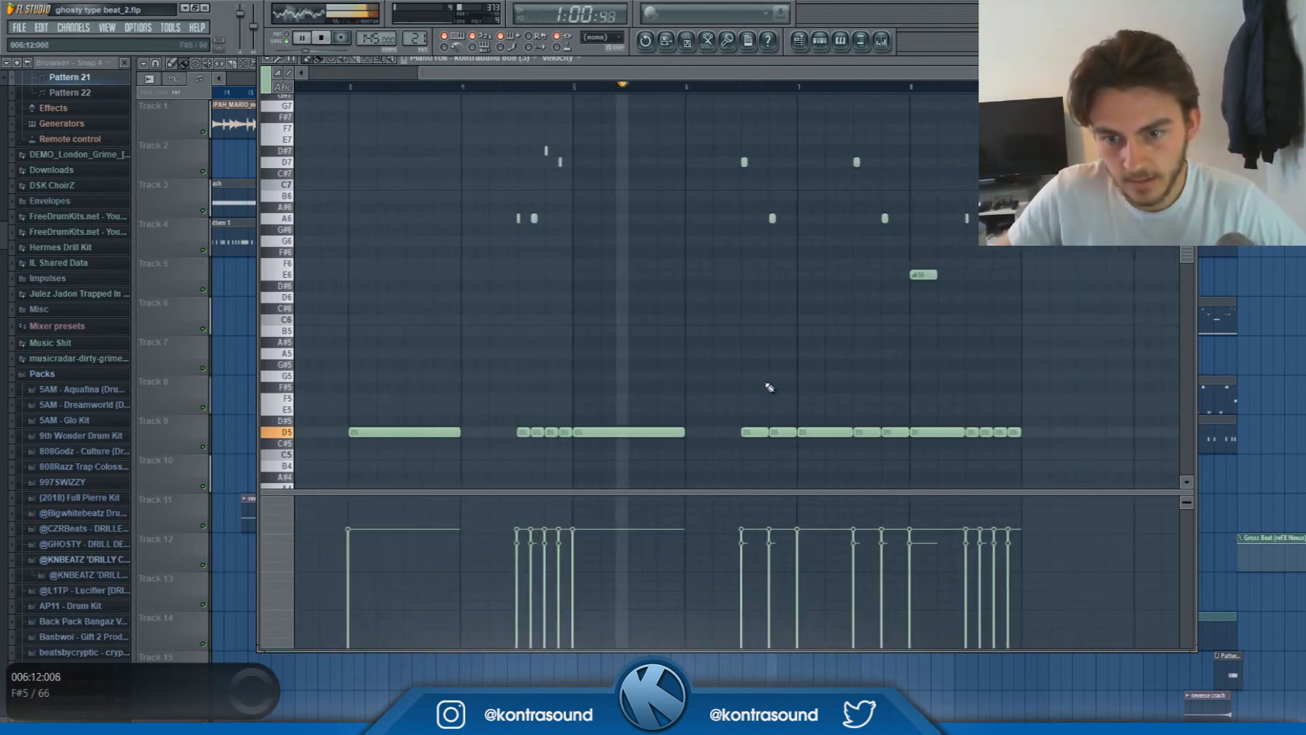
drag(729, 134, 787, 446)
key(Delete)
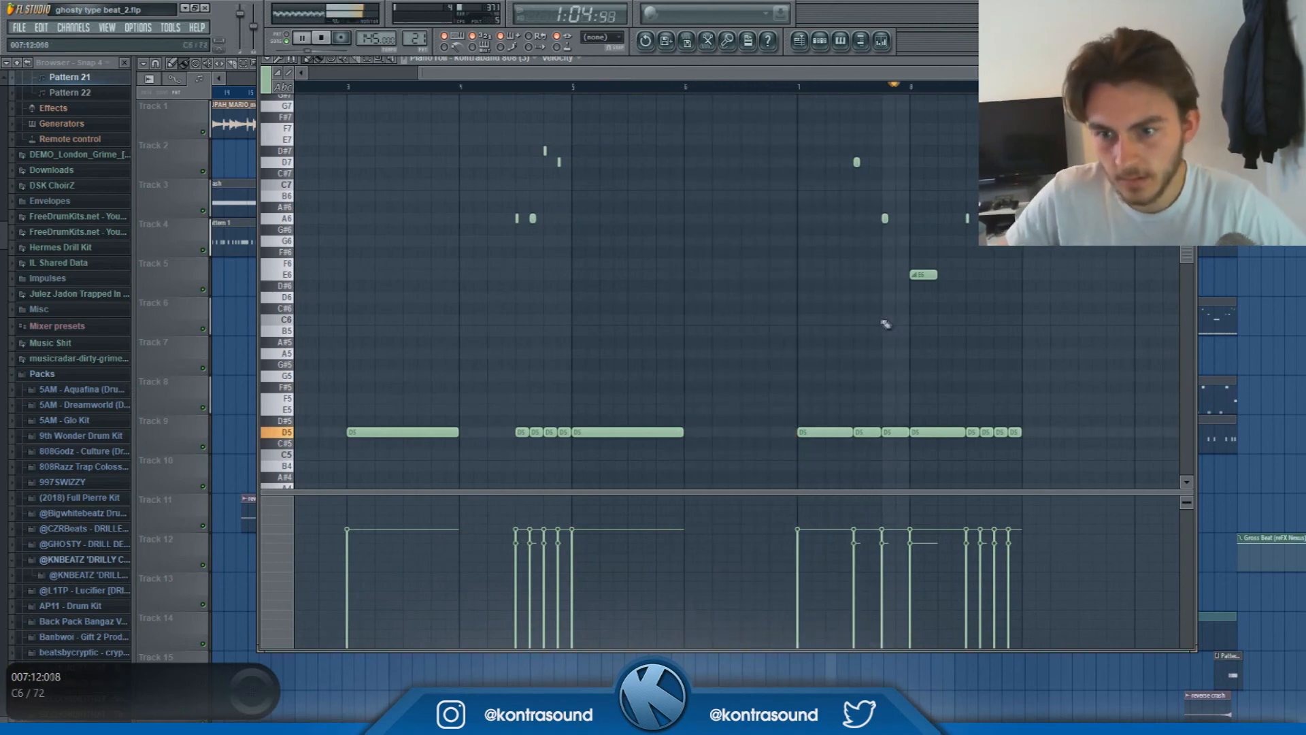
Shorten the E6 slide note at bar 8 to two steps, return to the playlist, and stop playback
scroll(924, 252, down, 2)
scroll(924, 246, up, 2)
drag(941, 275, 920, 275)
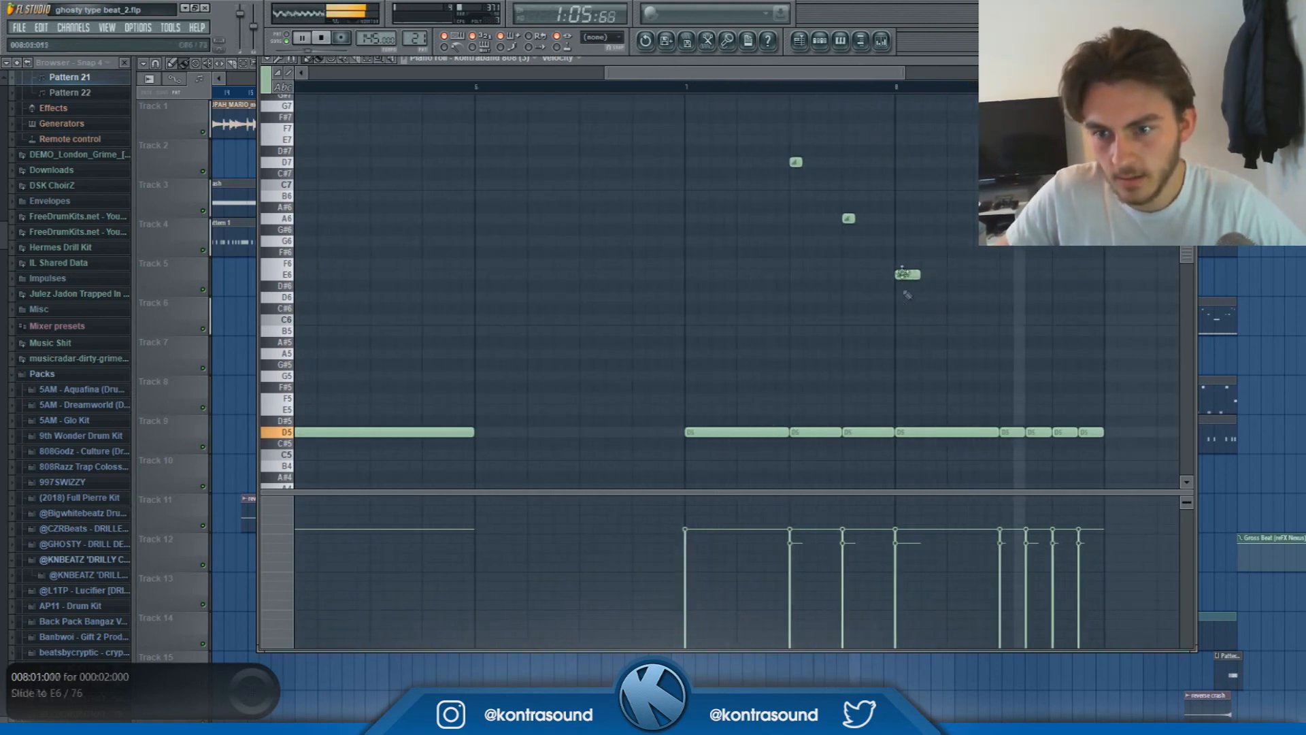
scroll(830, 283, down, 2)
key(F5)
key(space)
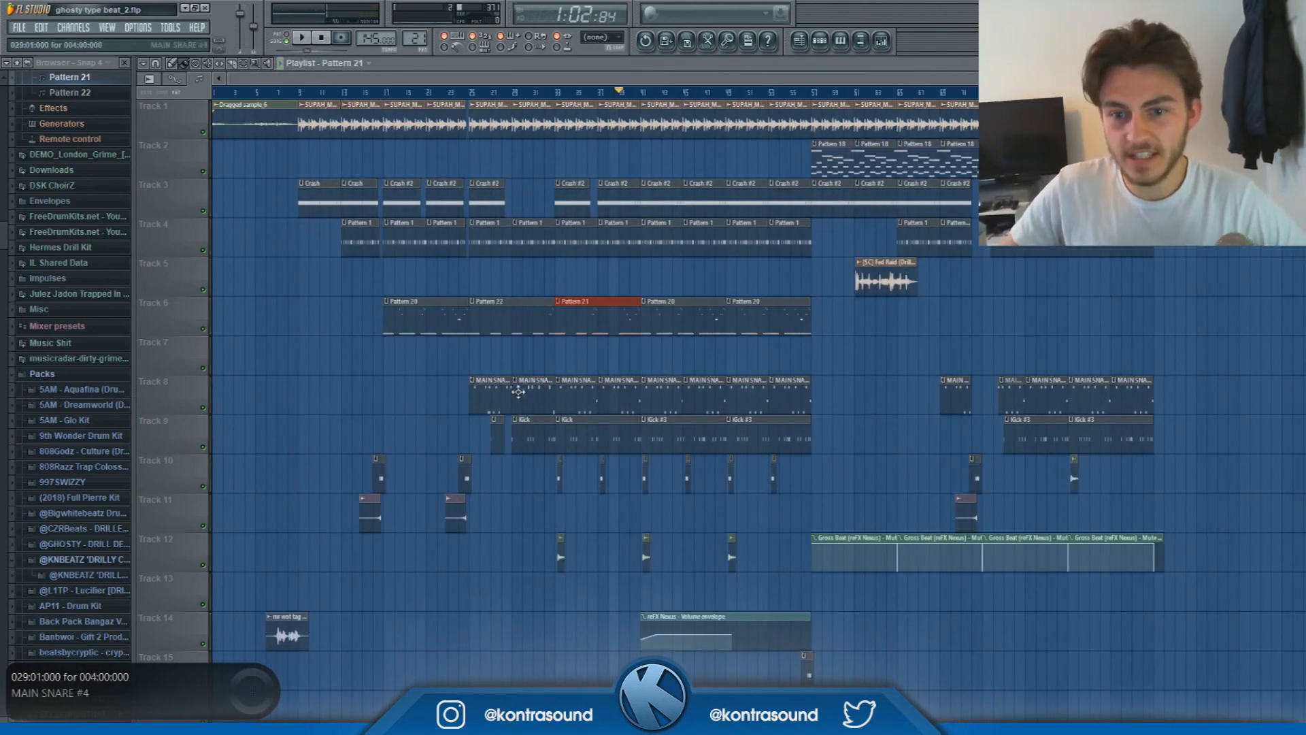
Set the song position to bar 1 and play the arrangement from the beginning
scroll(519, 388, up, 1)
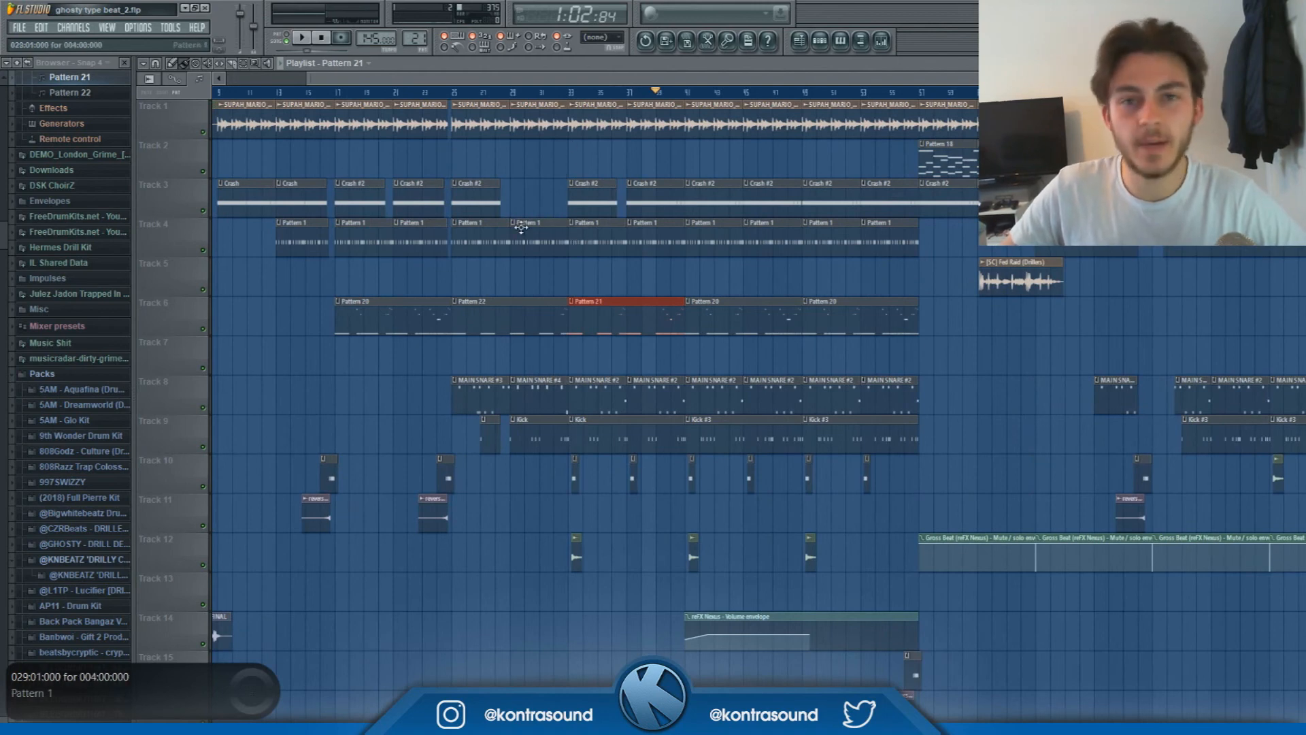
drag(586, 79, 442, 80)
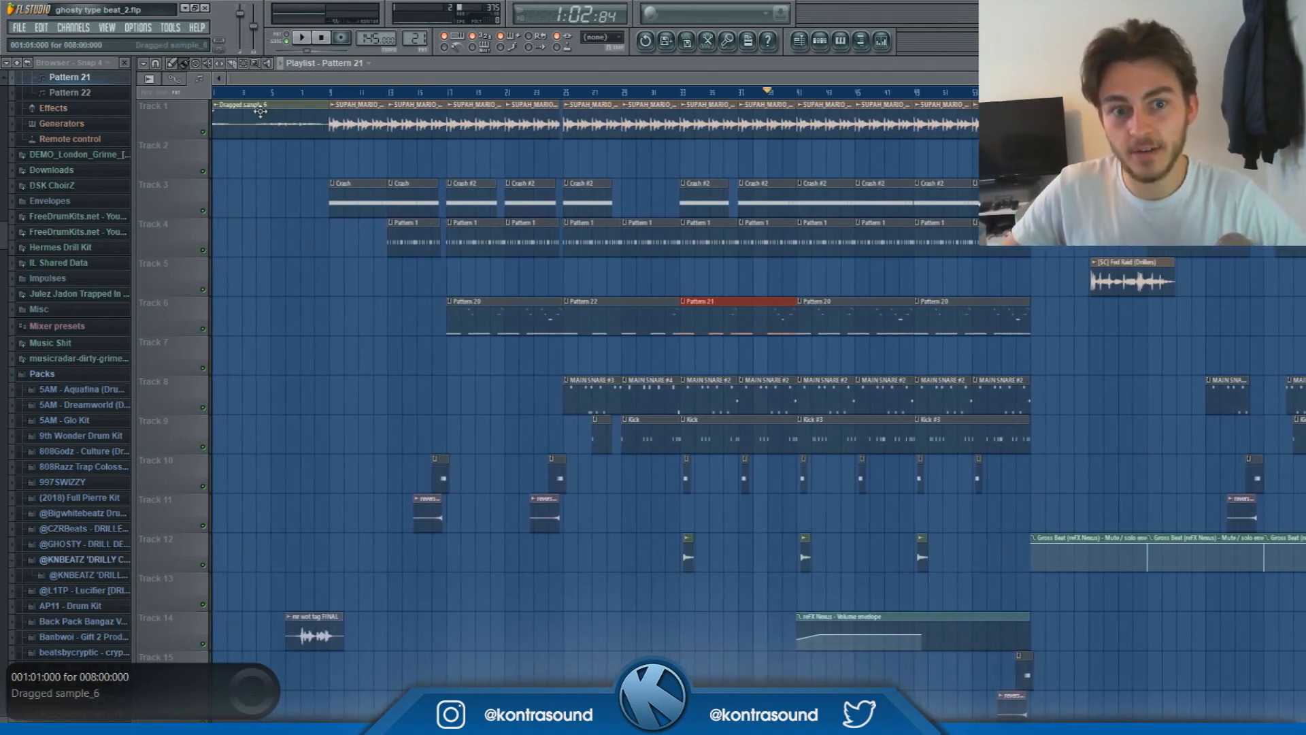
drag(264, 93, 122, 104)
key(space)
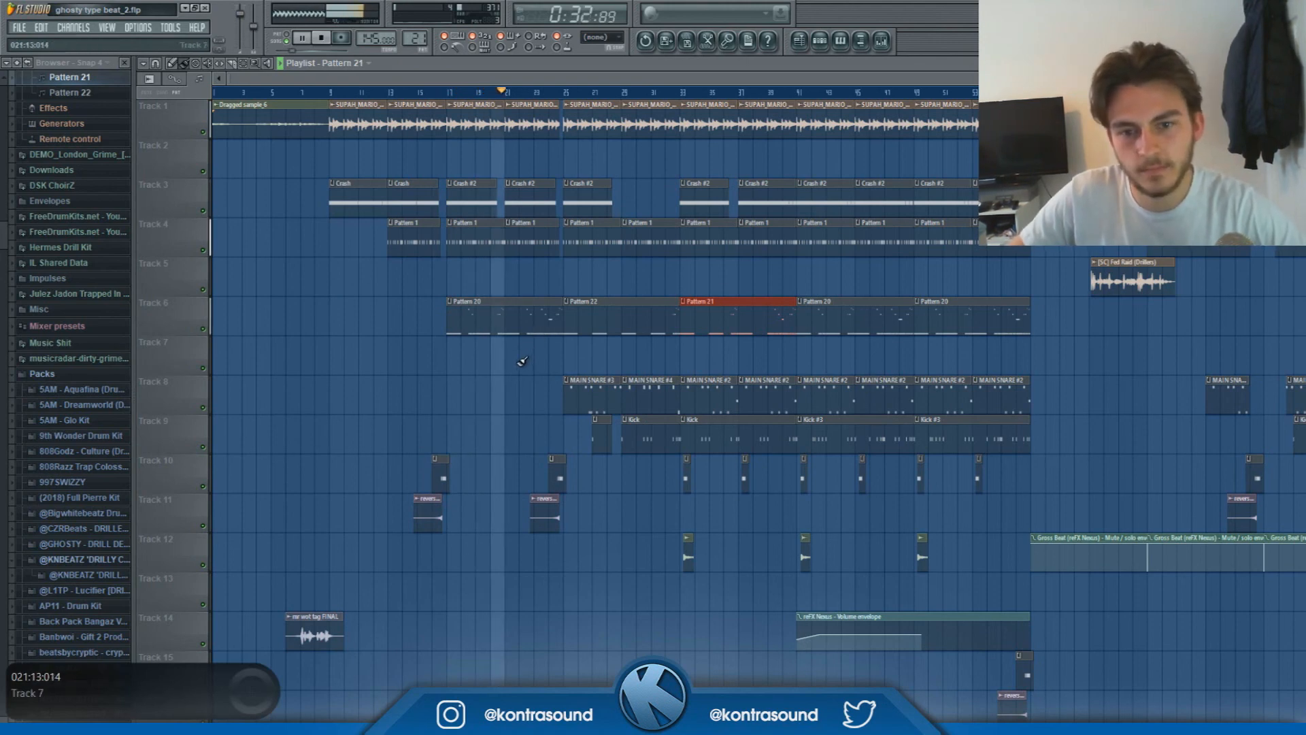
Open Pattern 20, lower the velocity of all its slide notes, and return to the playlist
double_click(527, 325)
drag(976, 320, 419, 134)
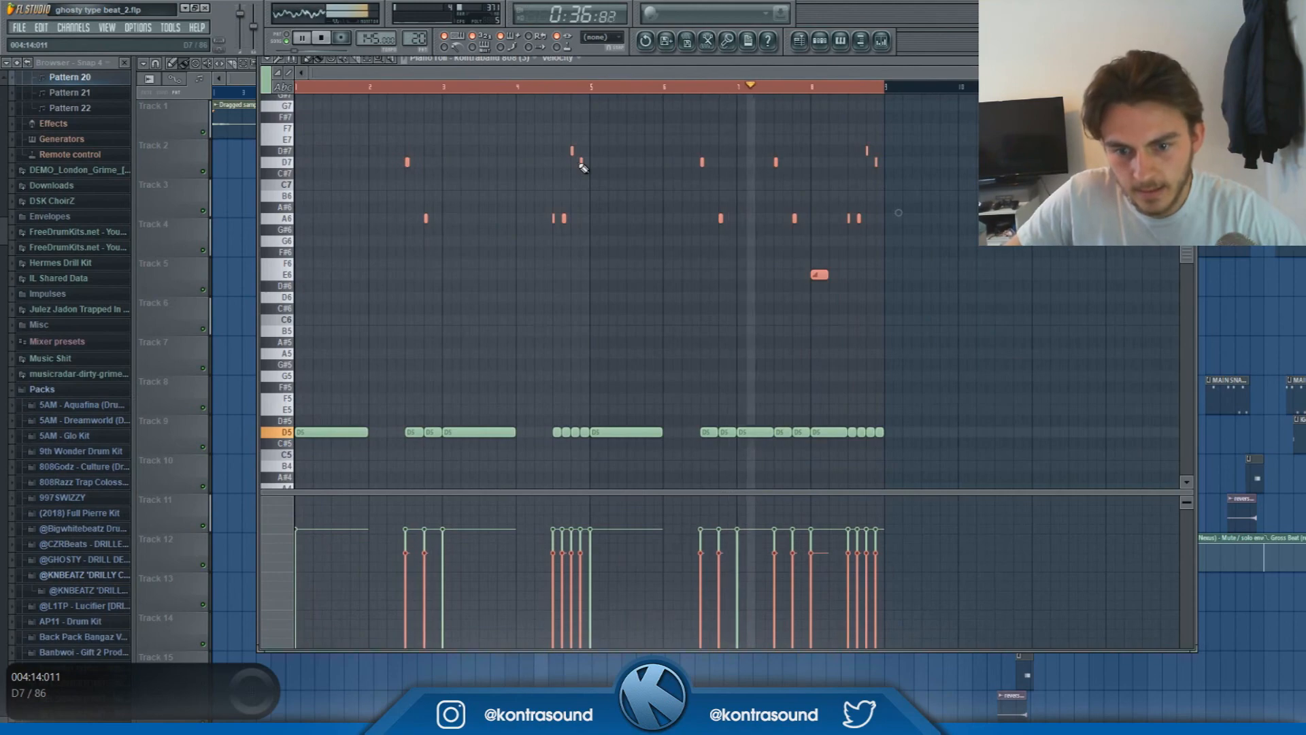
click(194, 94)
scroll(599, 422, down, 2)
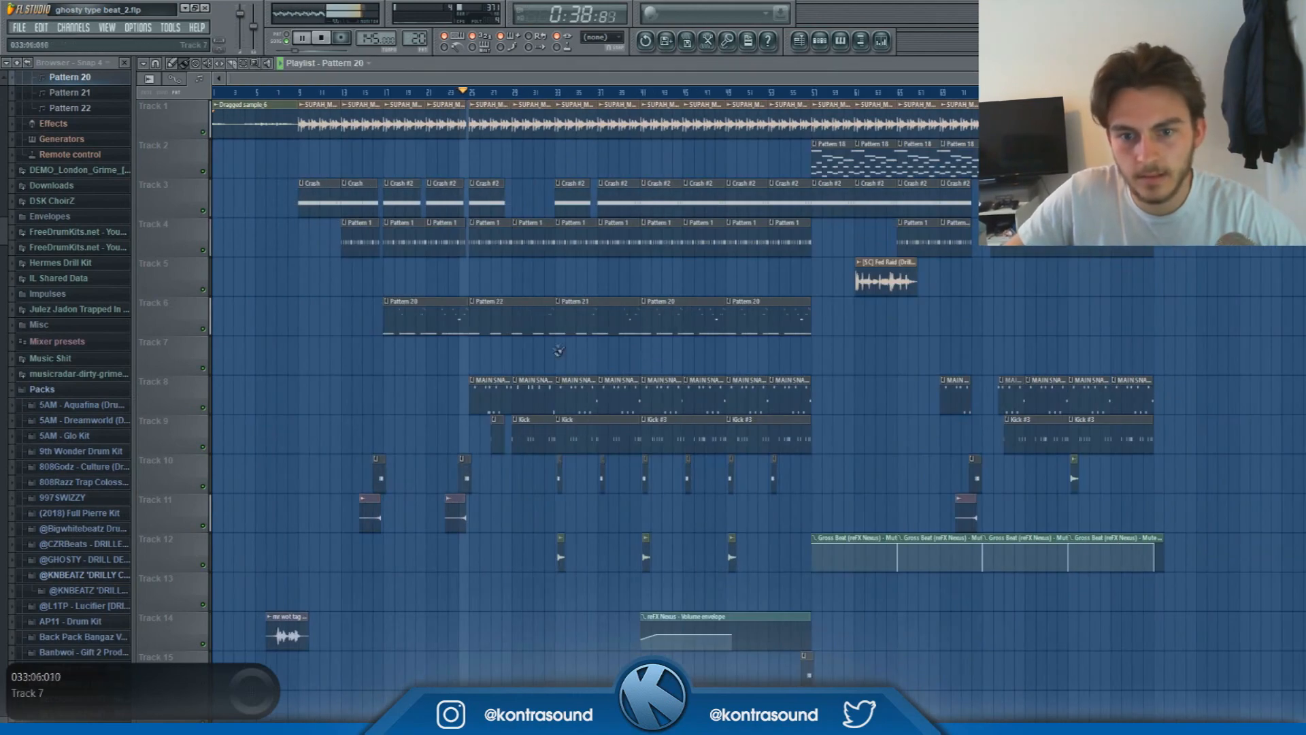
Open Pattern 22, lower the velocity of the slide notes in bar 8, and return to the playlist
double_click(529, 315)
drag(664, 256, 451, 137)
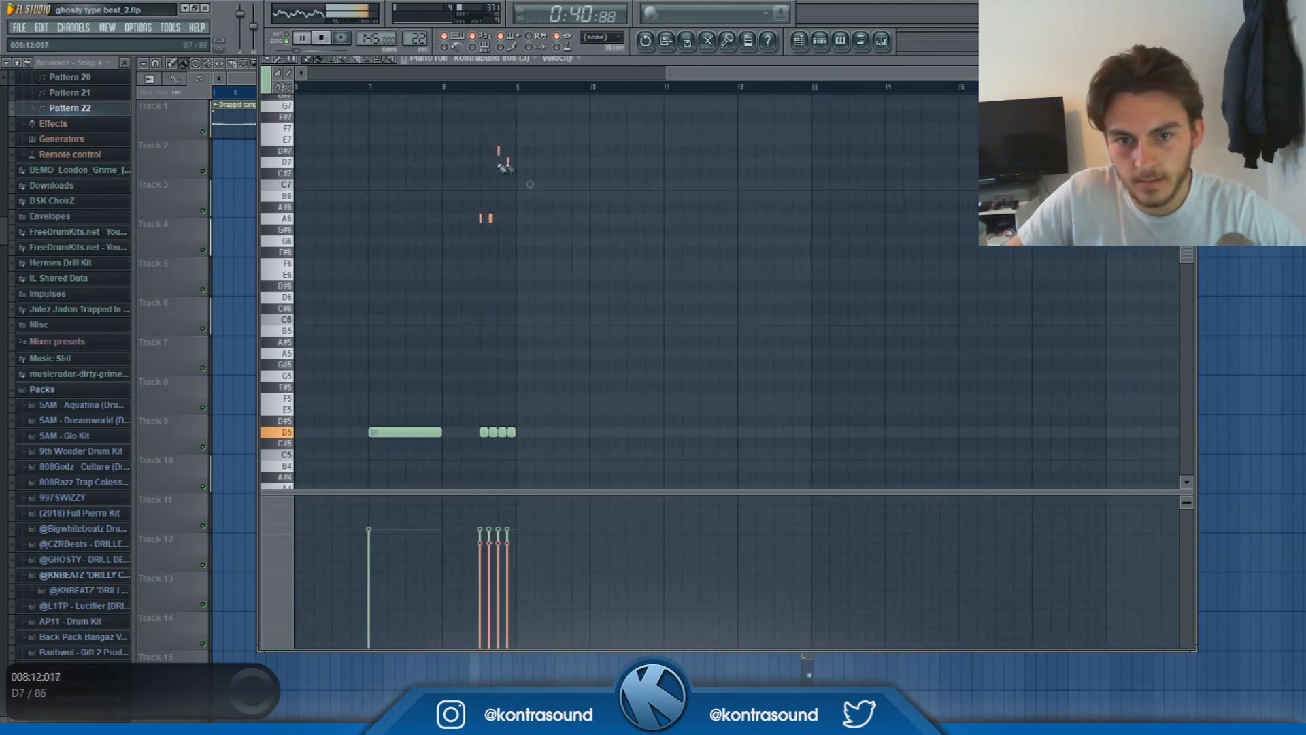
click(198, 91)
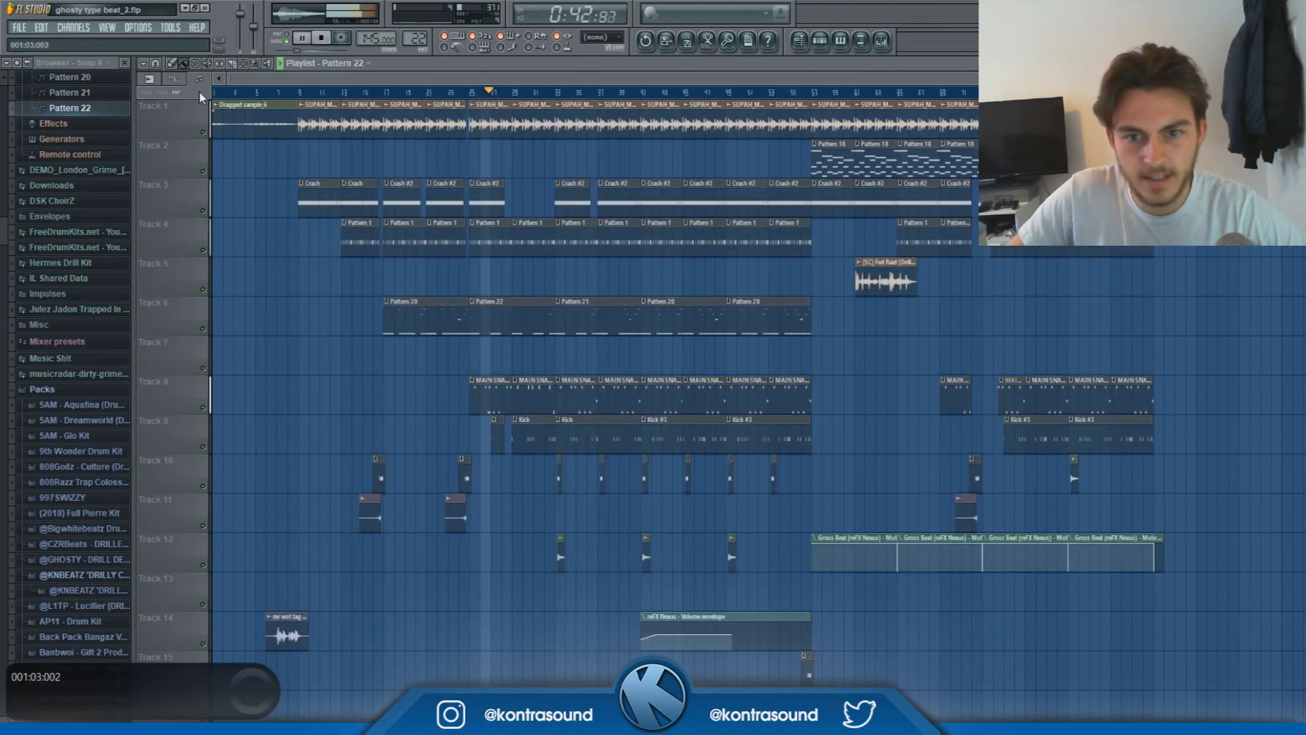
Open Pattern 21, lower the velocity of all its slide notes, and return to the playlist
double_click(597, 322)
drag(977, 301, 486, 111)
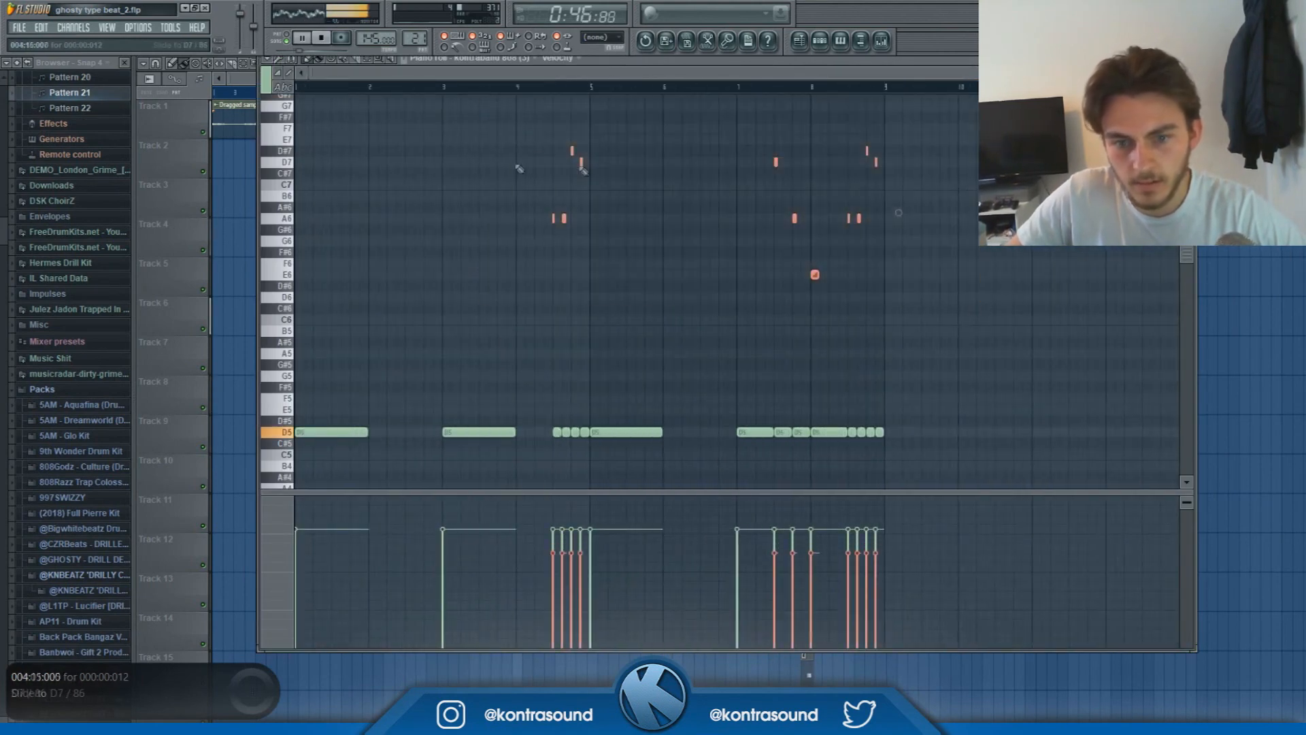
click(221, 113)
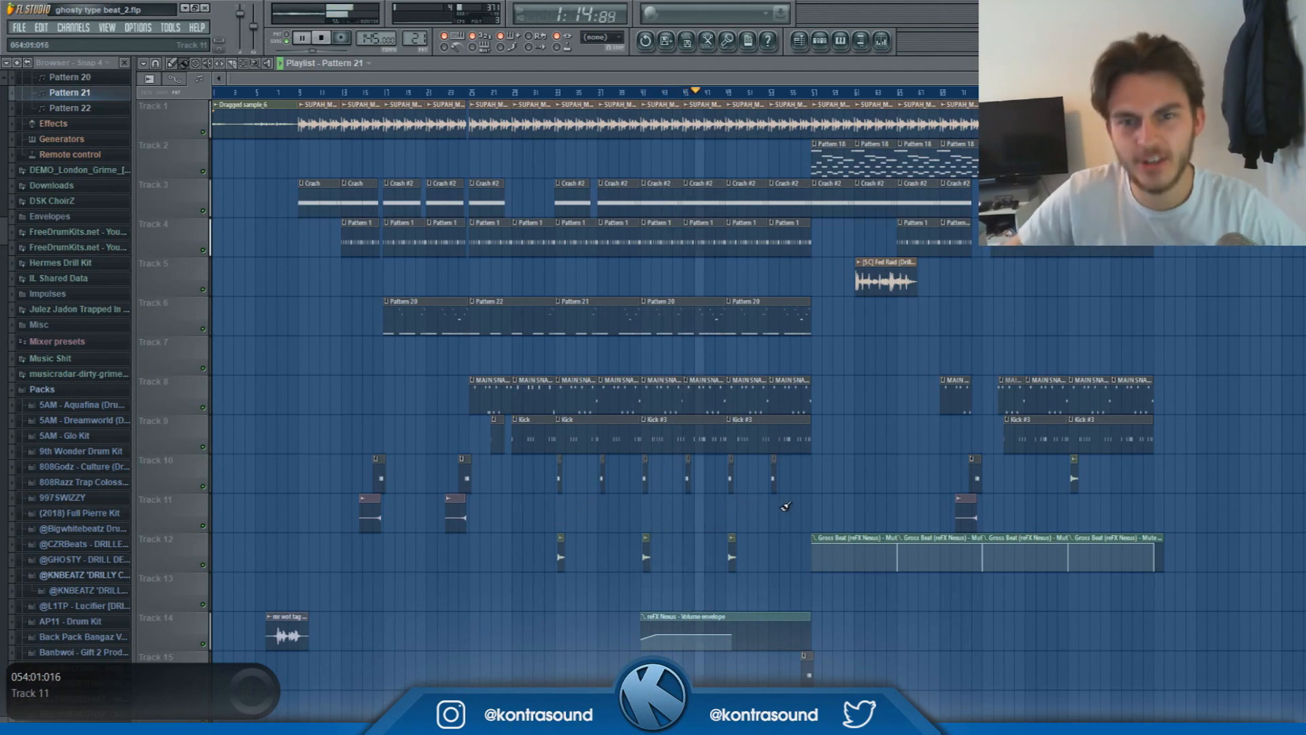
Listen to the arrangement through the Pattern 20 clips at bars 41 and 49, and stop playback
scroll(721, 513, up, 2)
scroll(655, 529, up, 3)
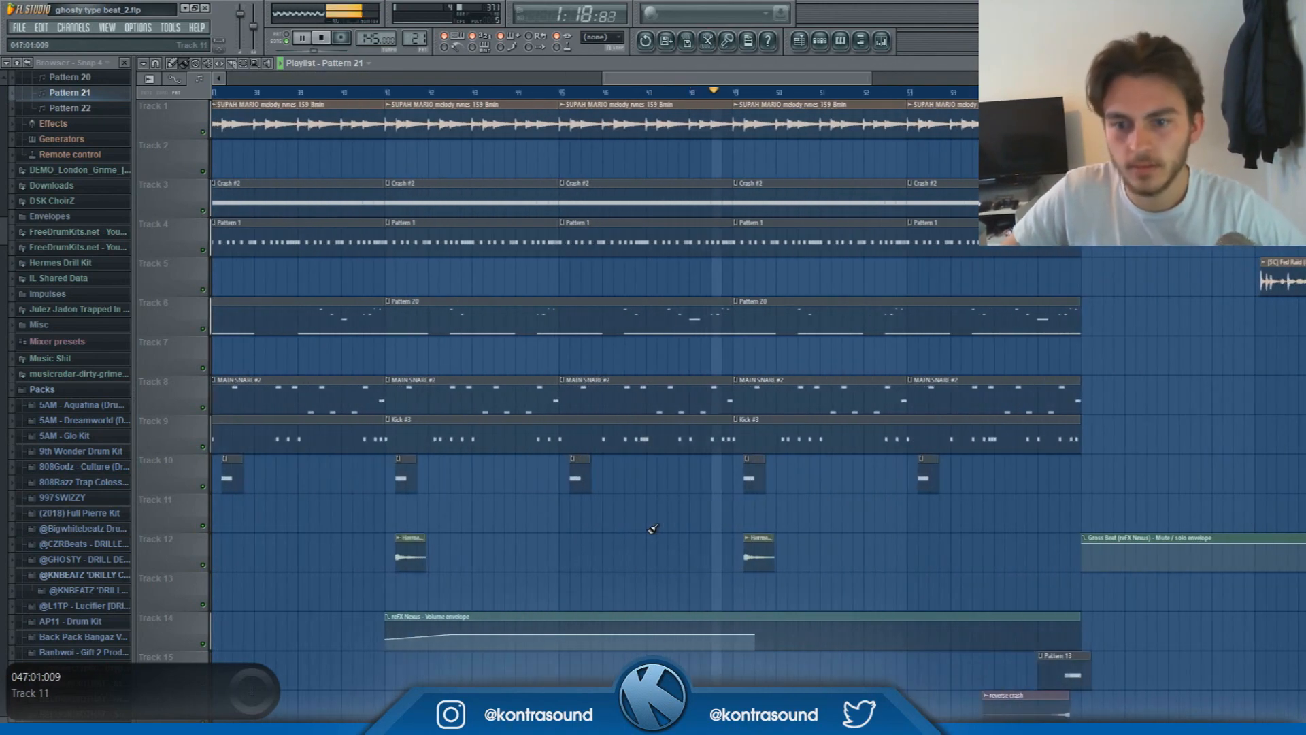
key(space)
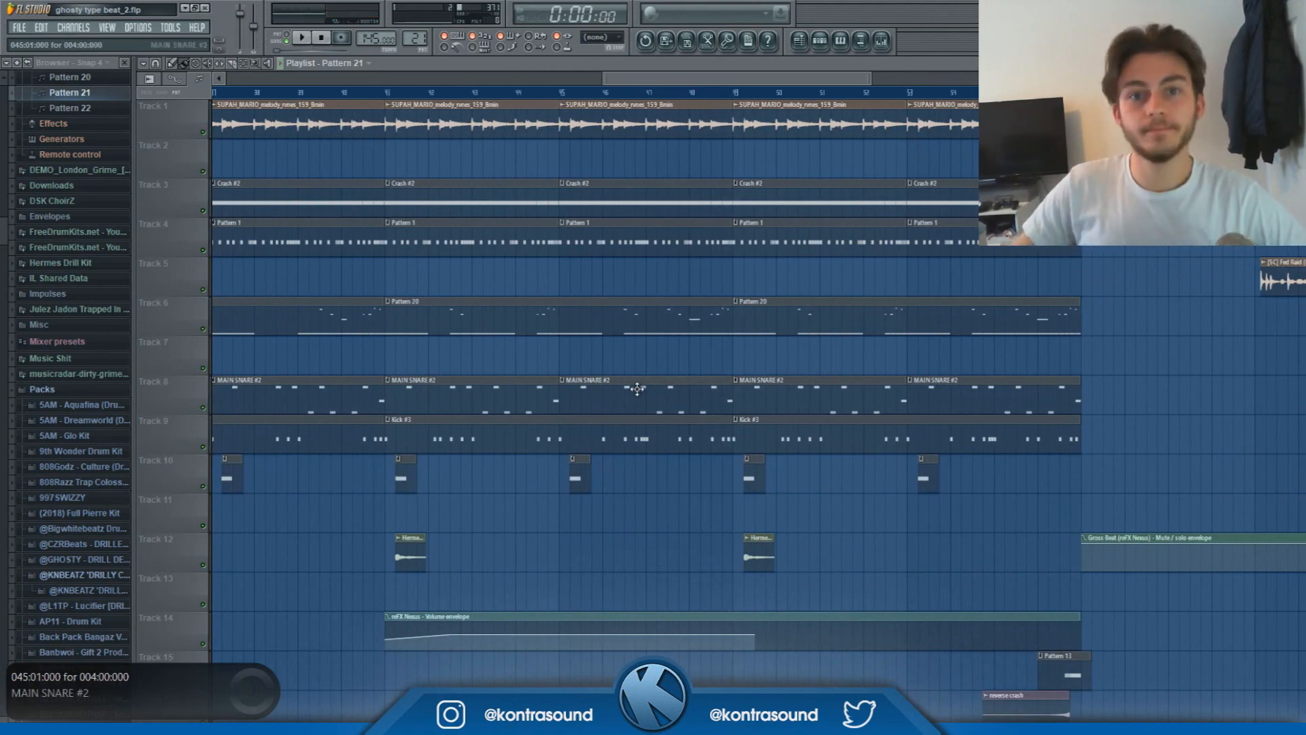
scroll(579, 386, down, 3)
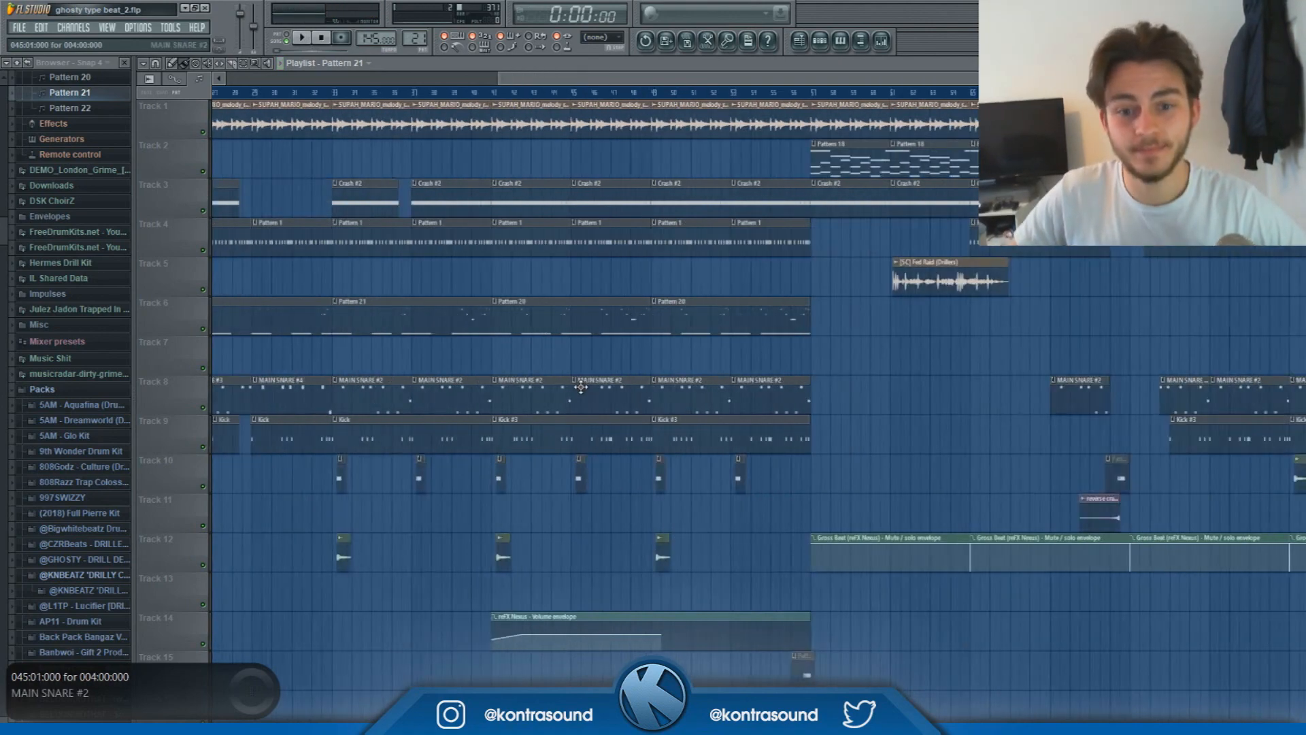